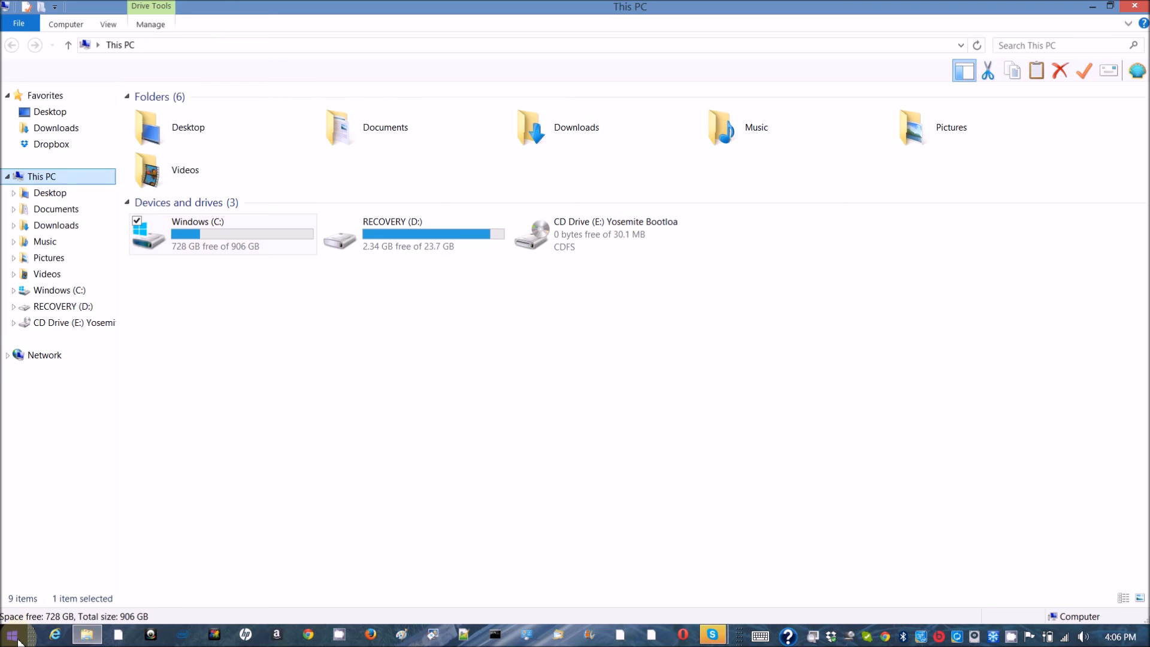
# Step: Open Disk Management through Computer Management in Administrative Tools
pyautogui.click(18, 642)
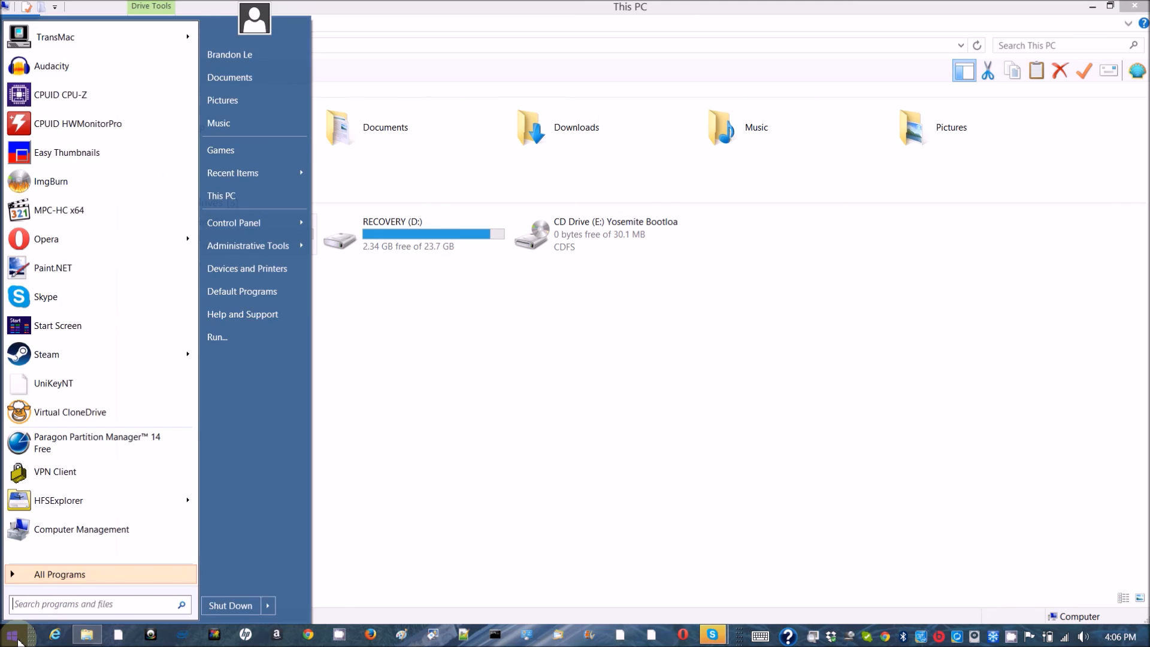
pyautogui.click(262, 246)
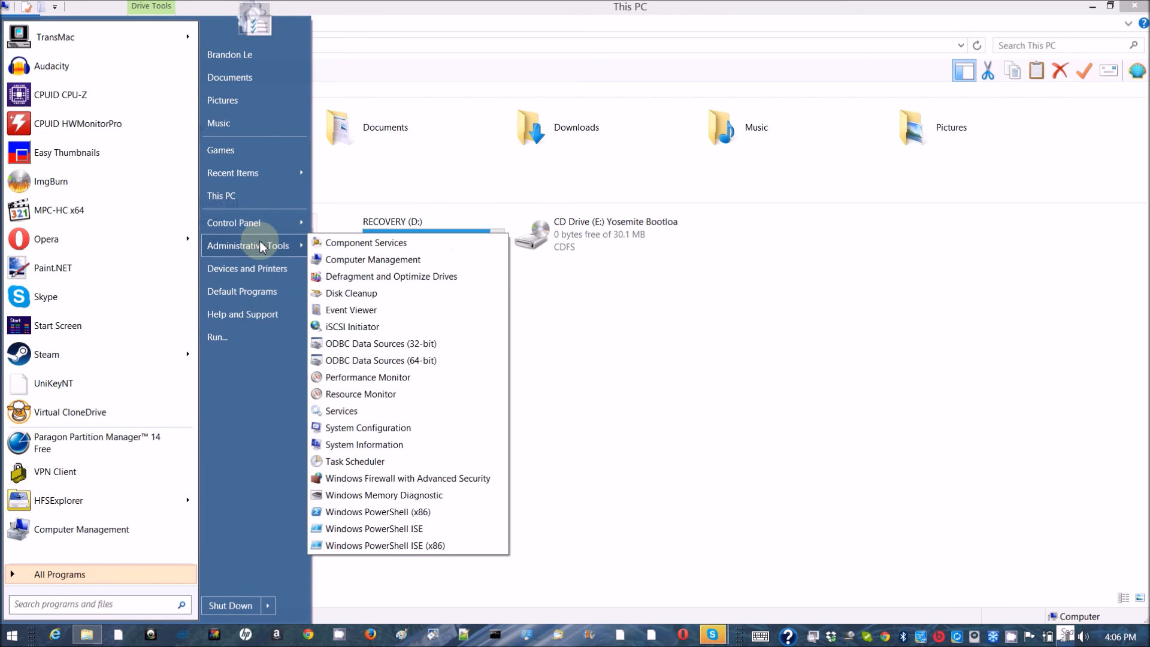
pyautogui.click(368, 261)
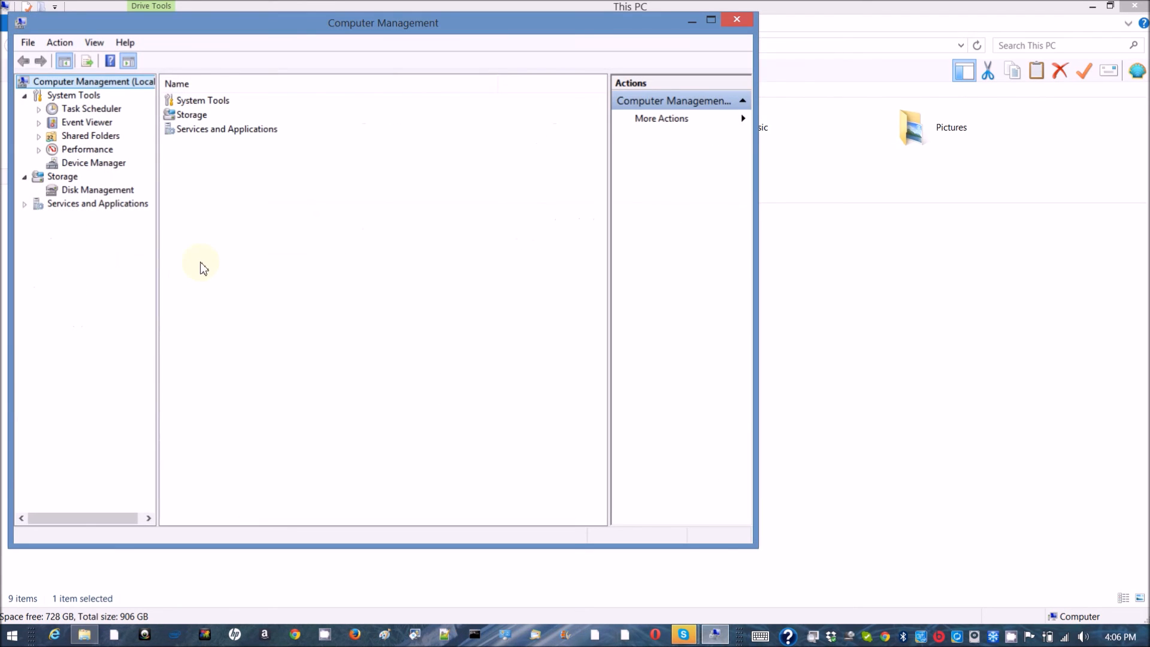
pyautogui.doubleClick(195, 118)
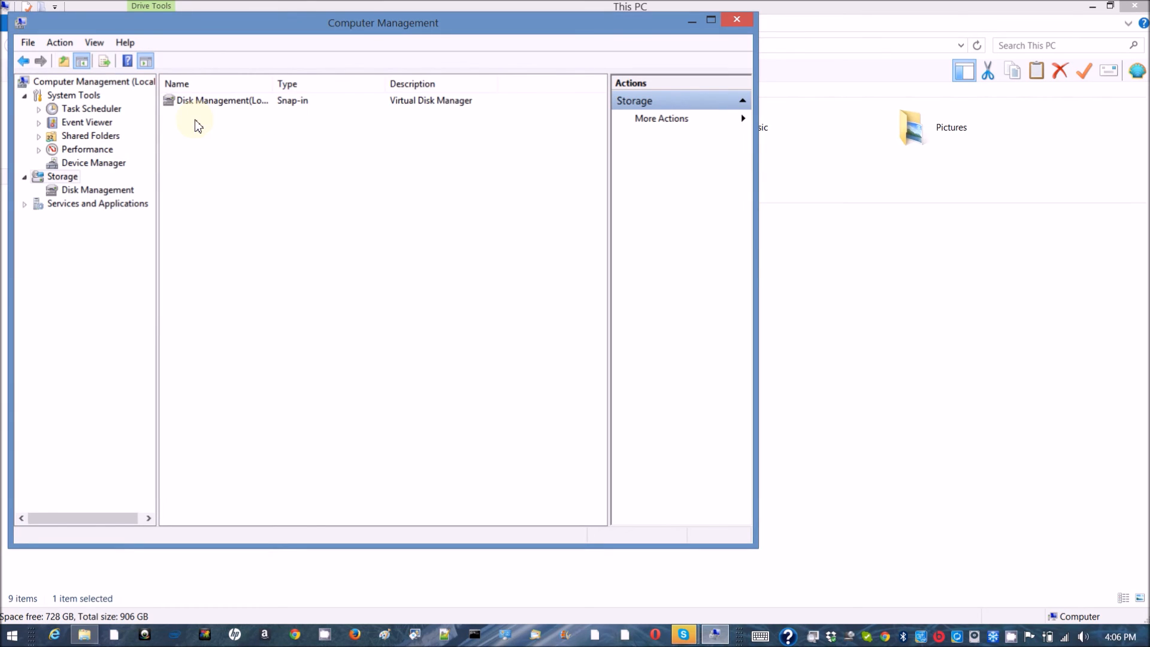
pyautogui.doubleClick(238, 100)
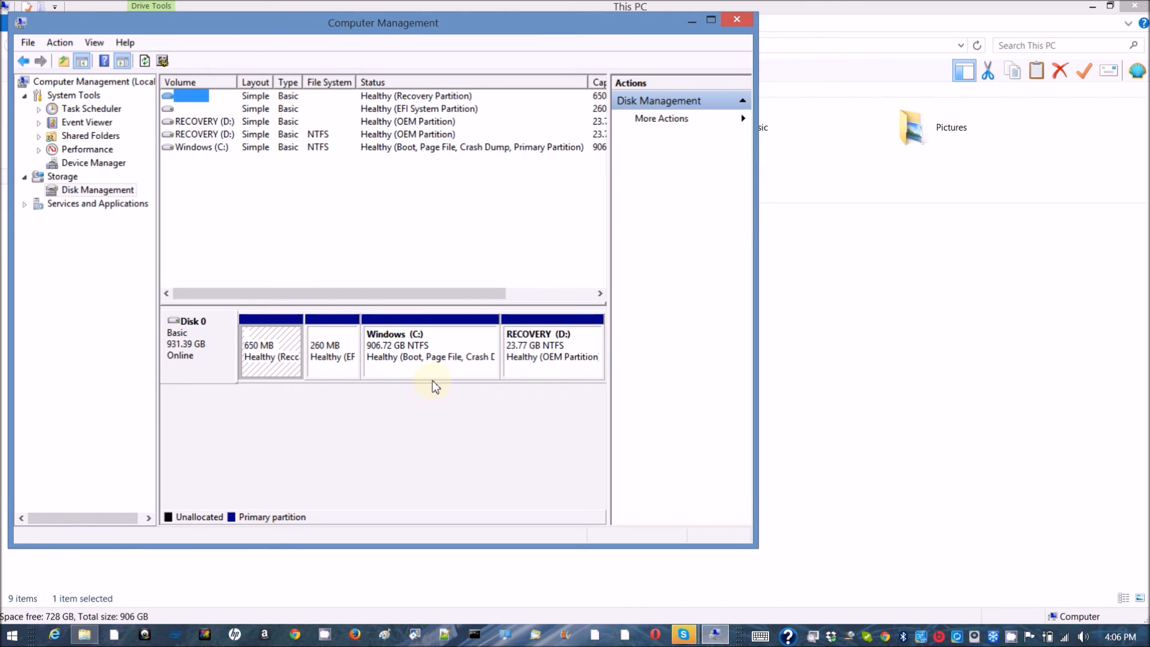
# Step: Shrink the Windows (C:) partition by 300000 MB
pyautogui.click(413, 368)
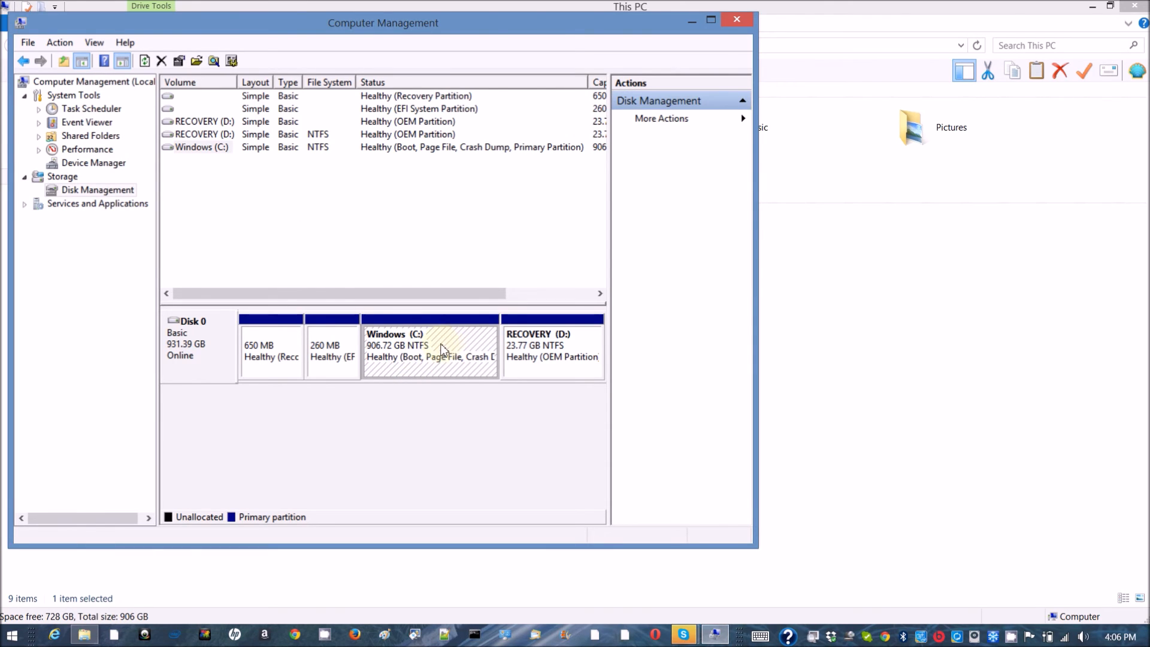
pyautogui.rightClick(457, 356)
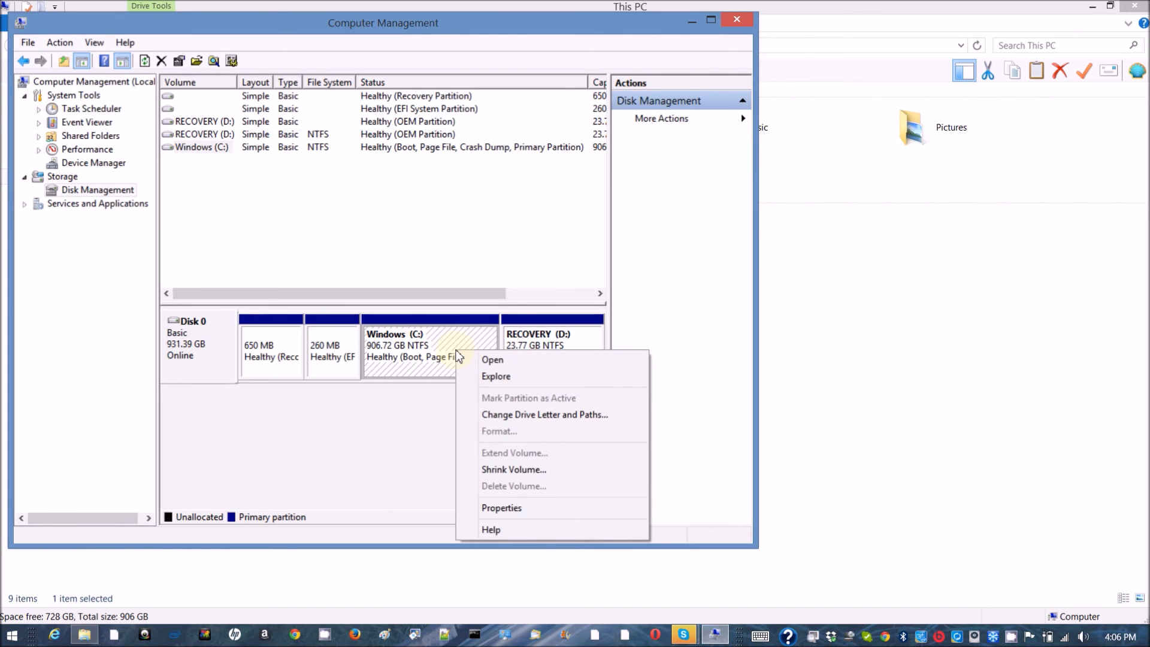
pyautogui.click(492, 471)
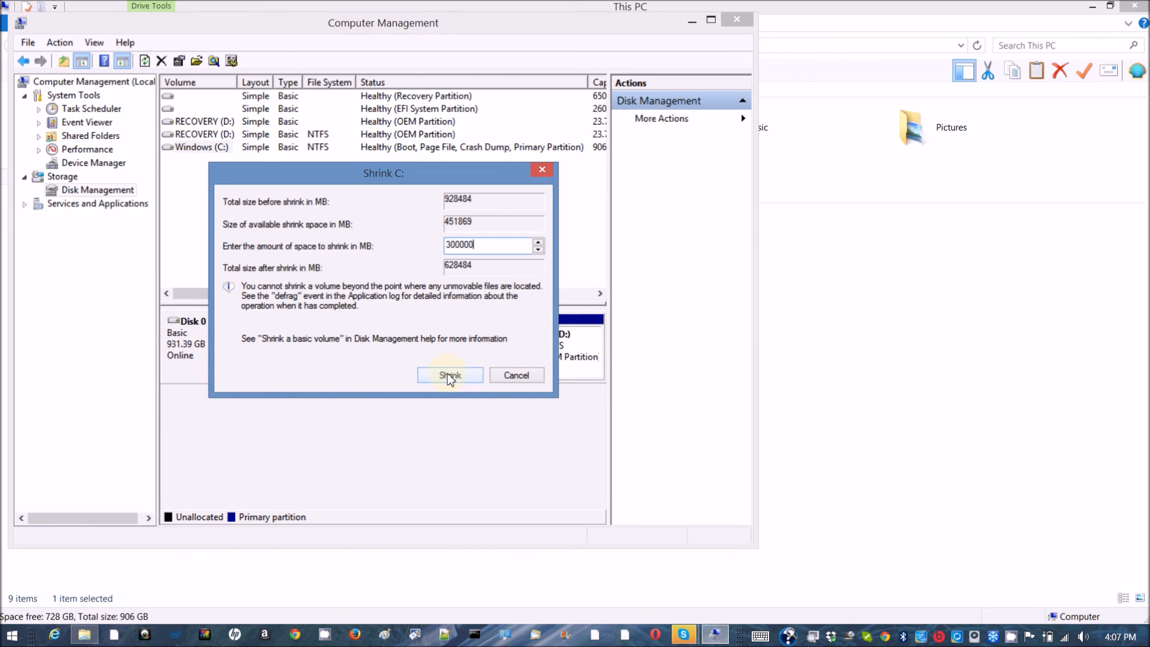
pyautogui.click(450, 376)
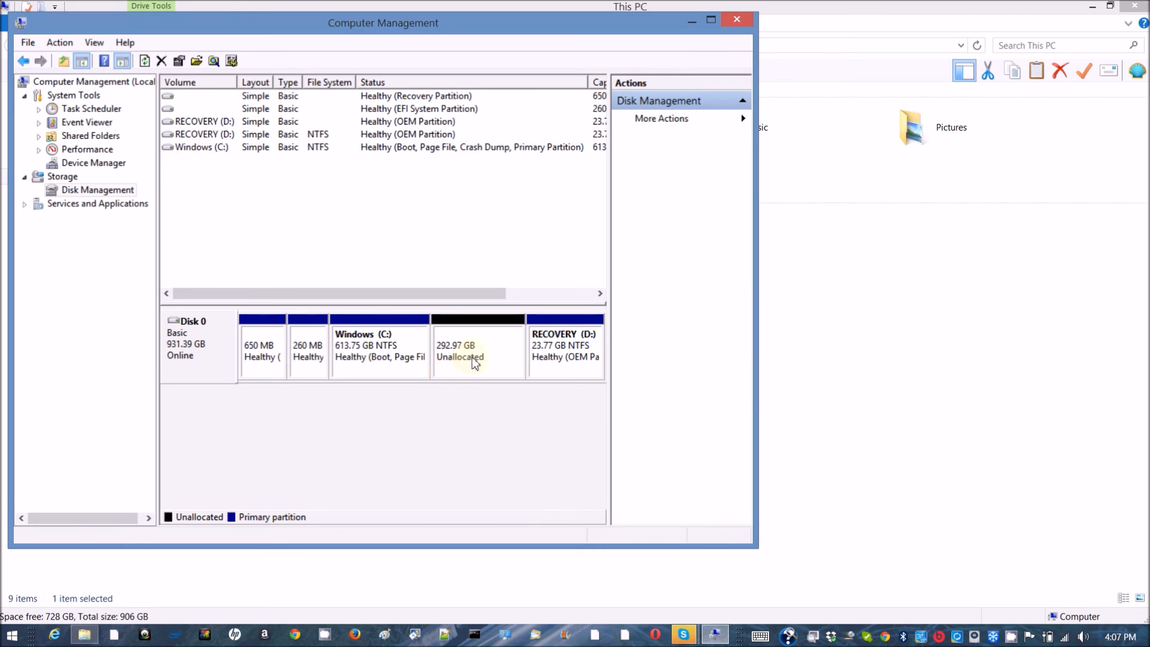
# Step: Start a new simple volume on the 292.97 GB unallocated space without assigning a drive letter or path
pyautogui.click(492, 353)
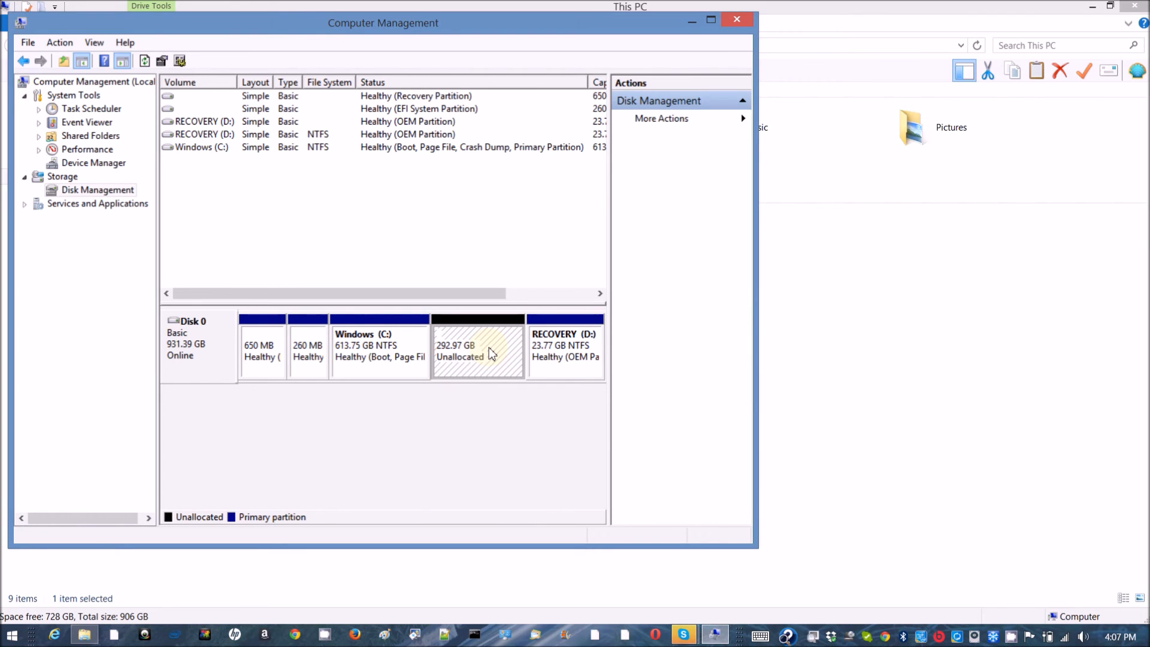
pyautogui.rightClick(491, 353)
pyautogui.click(527, 357)
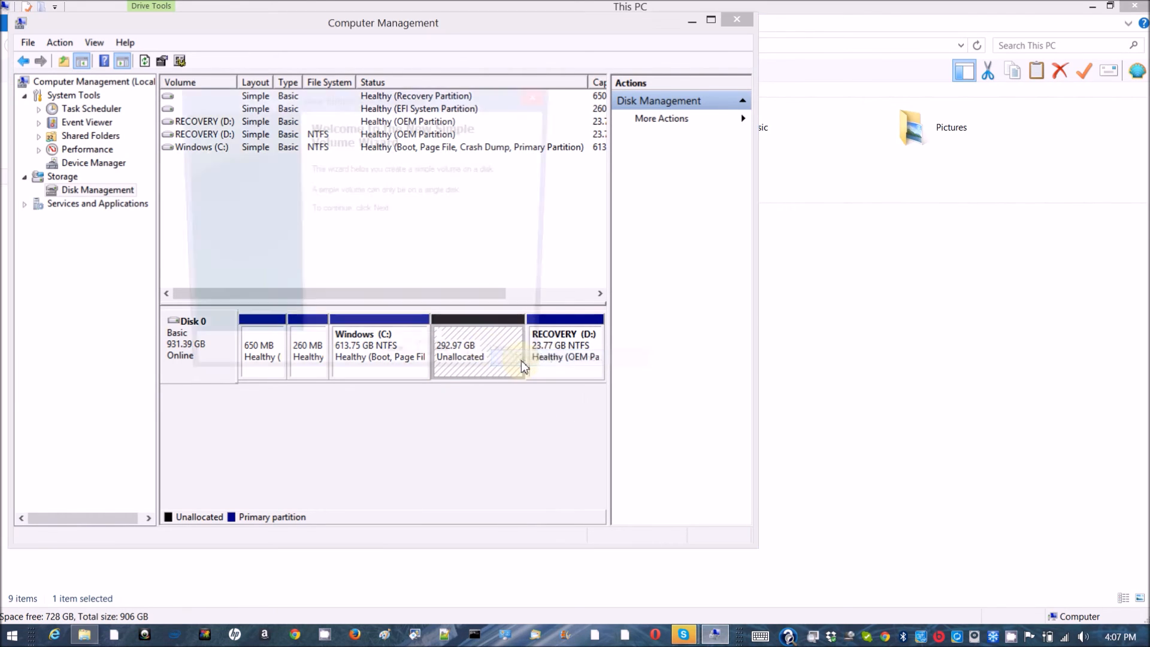
pyautogui.click(451, 367)
pyautogui.click(450, 367)
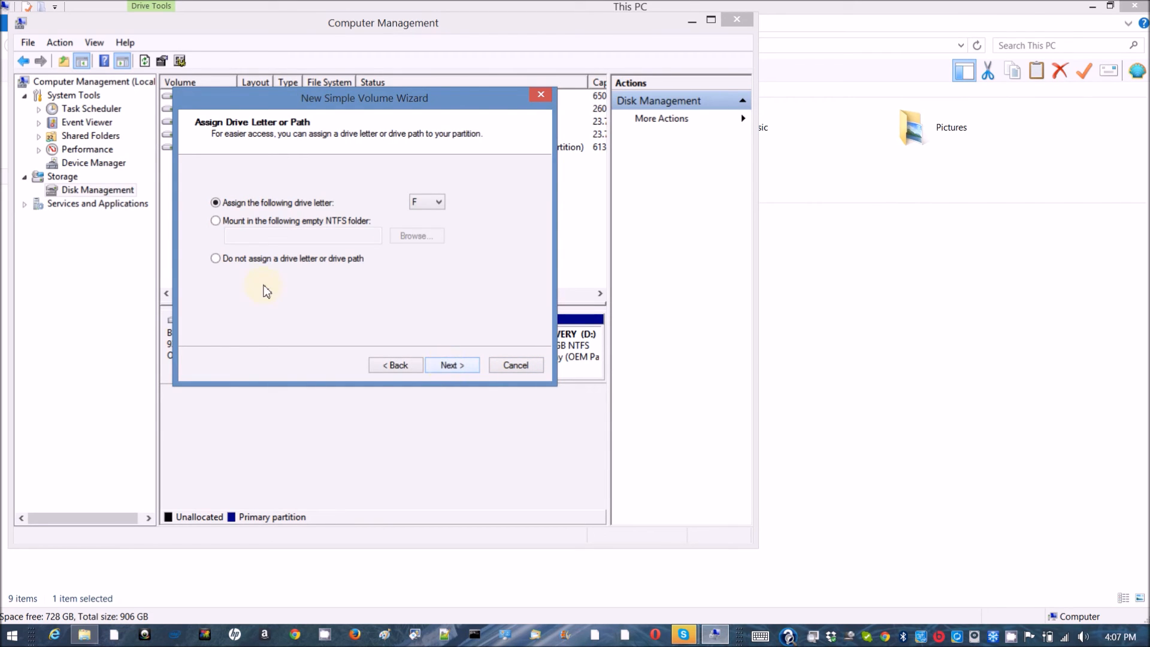
pyautogui.click(216, 258)
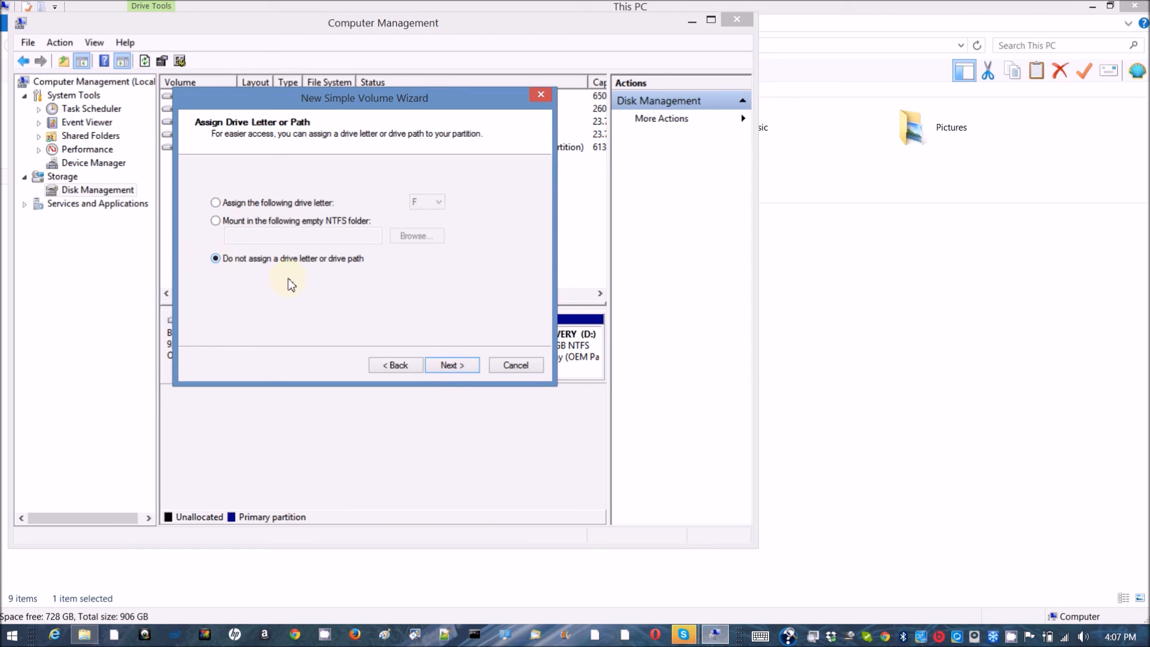
pyautogui.click(459, 373)
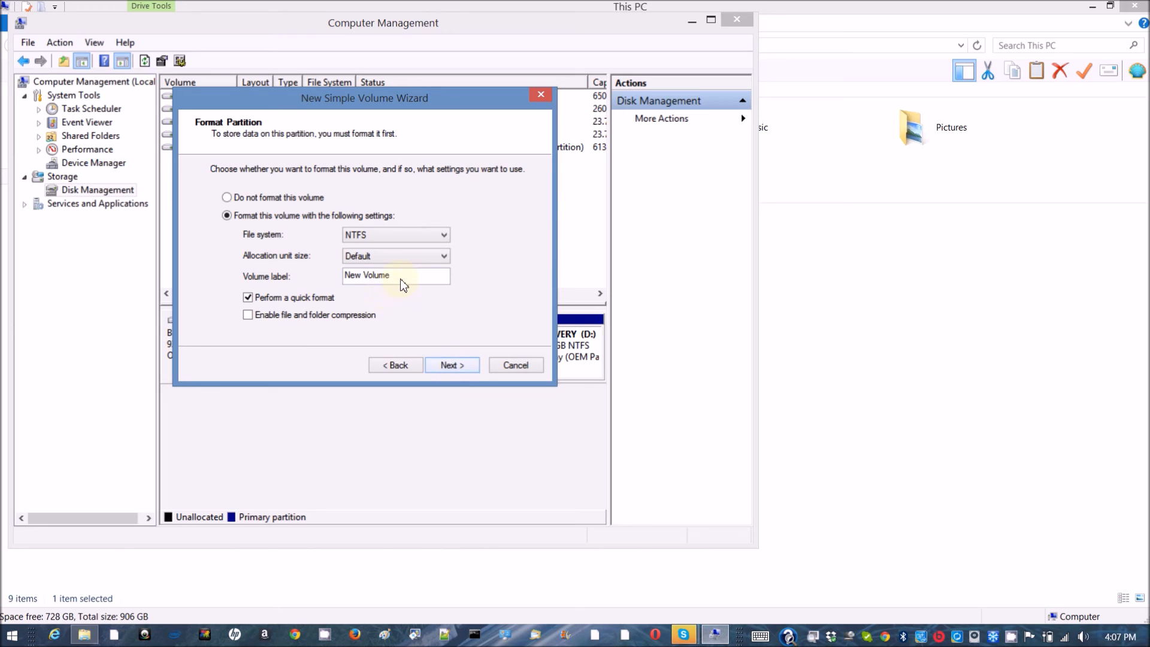
# Step: Label the new NTFS volume Yosemite10101 with quick format and finish the wizard
pyautogui.moveTo(401, 285); pyautogui.dragTo(313, 284)
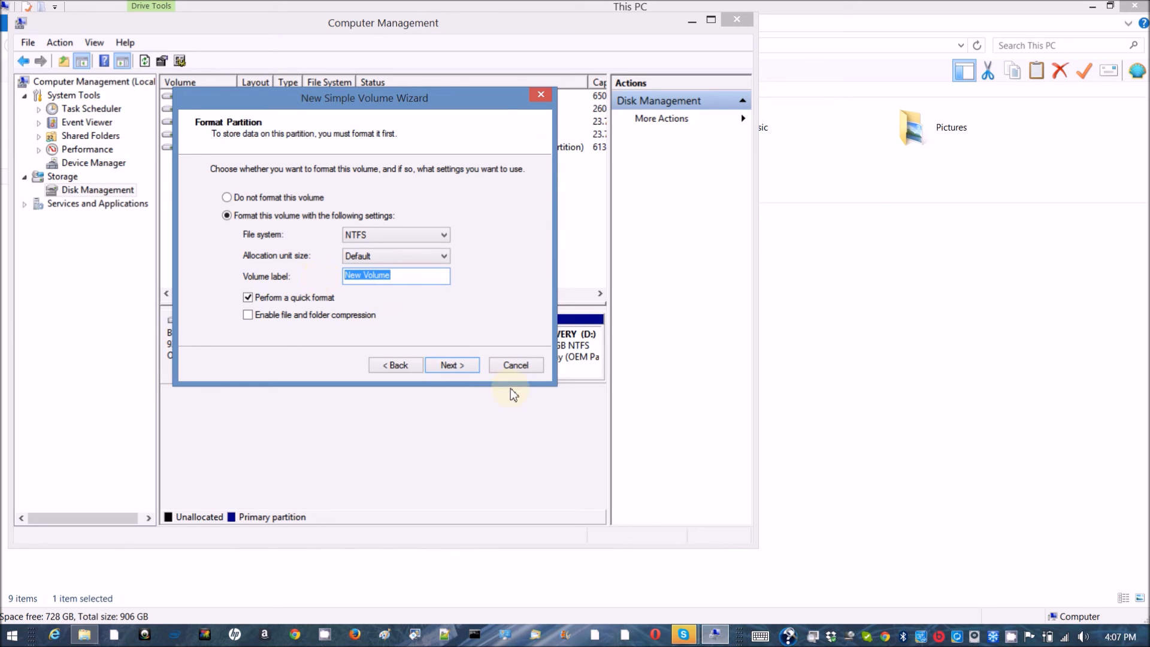
pyautogui.write('Yosemite10101')
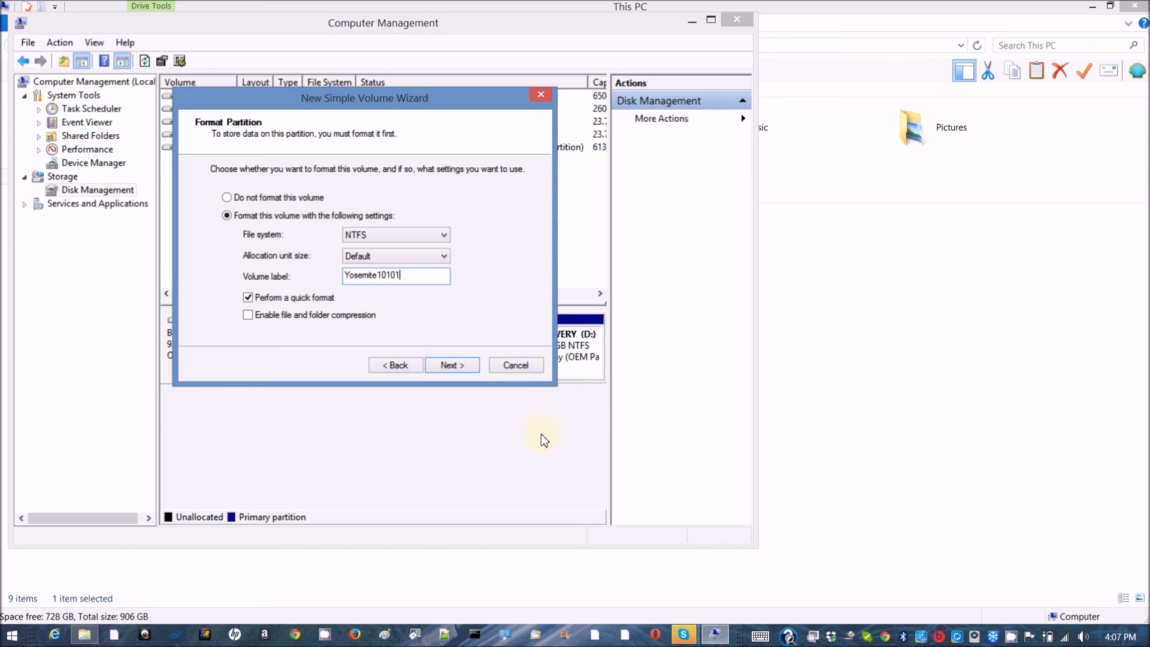
pyautogui.click(460, 370)
pyautogui.click(460, 371)
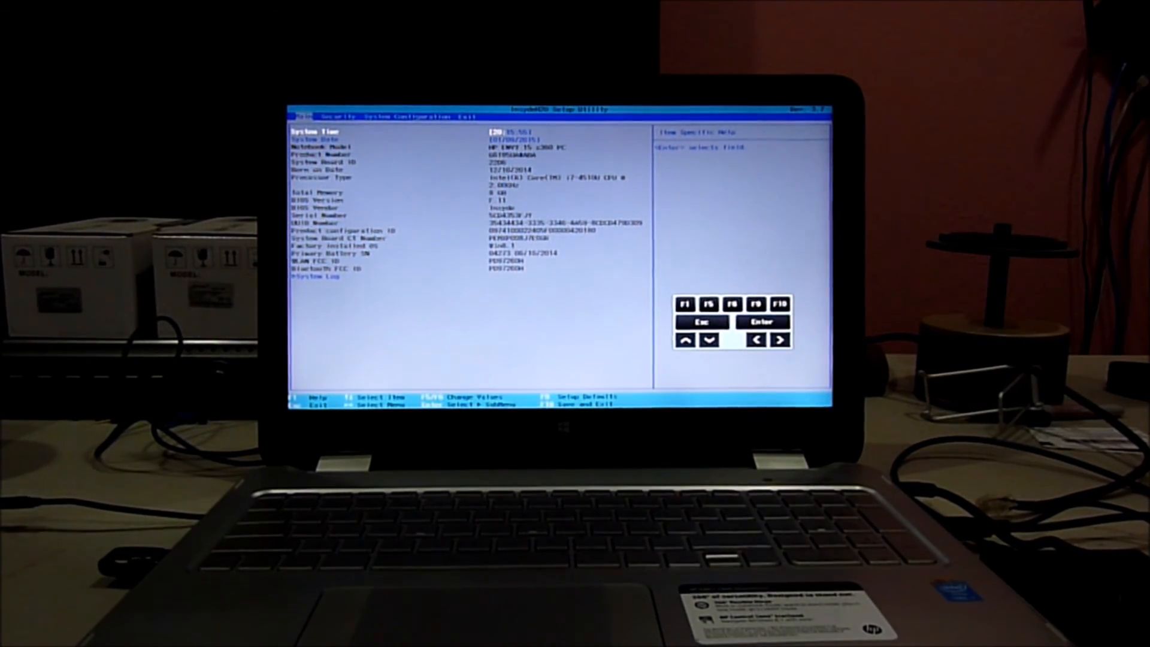
# Step: Exit BIOS setup saving changes and choose the USB drive in the Boot Manager
pyautogui.press('F10')
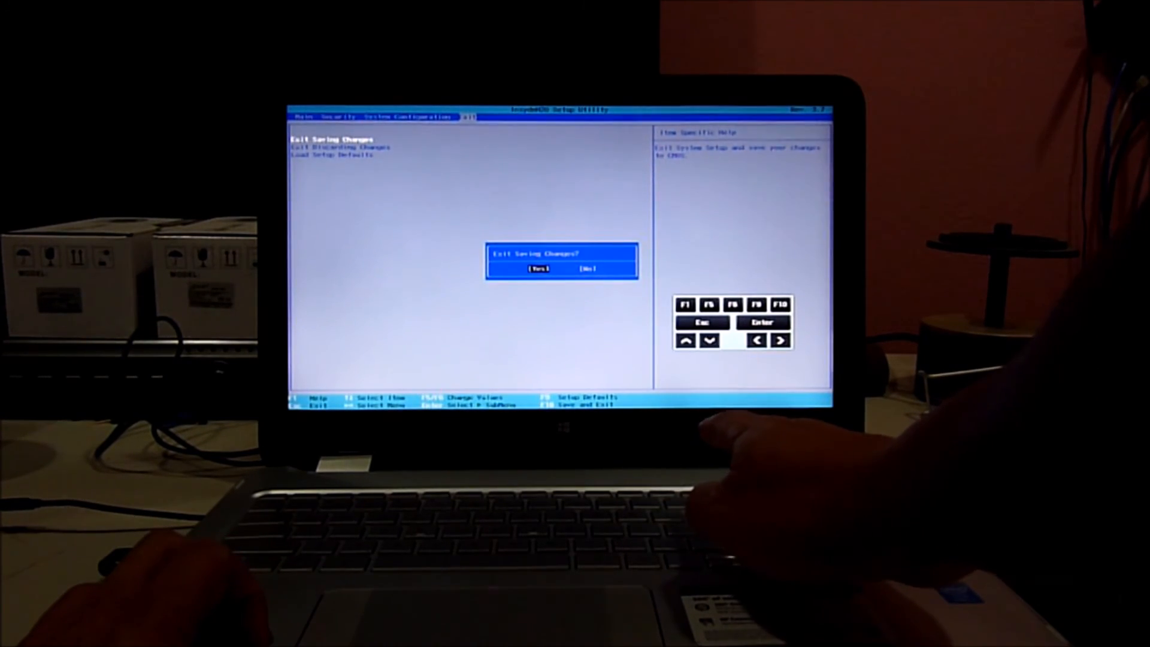
pyautogui.press('Return')
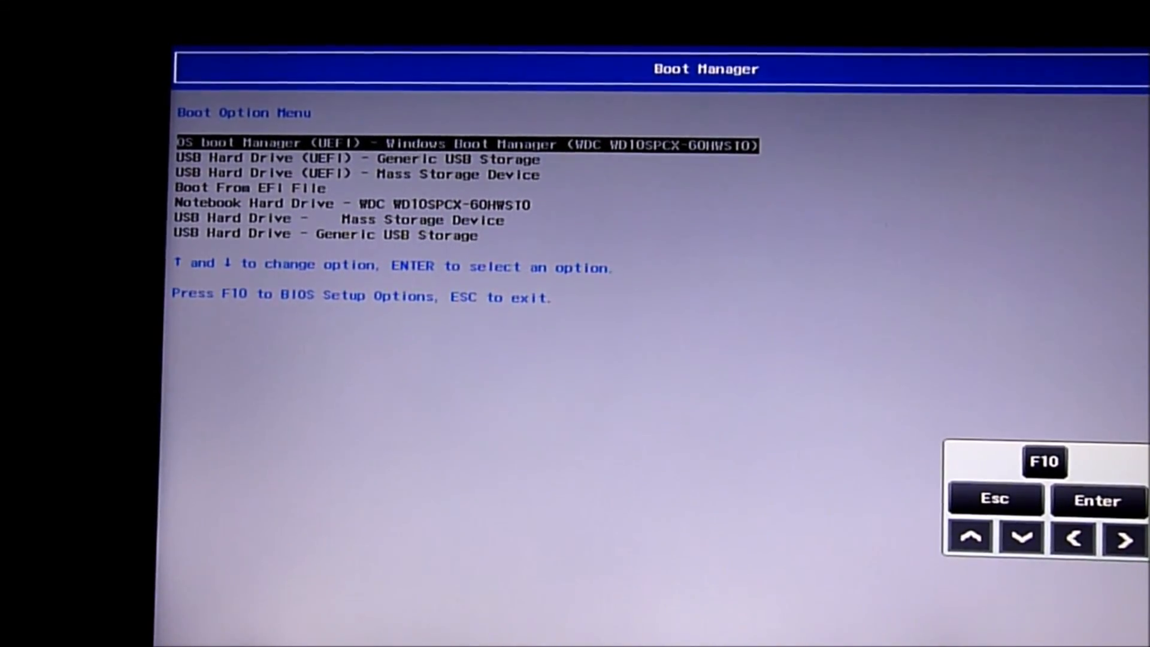
pyautogui.press('Down')
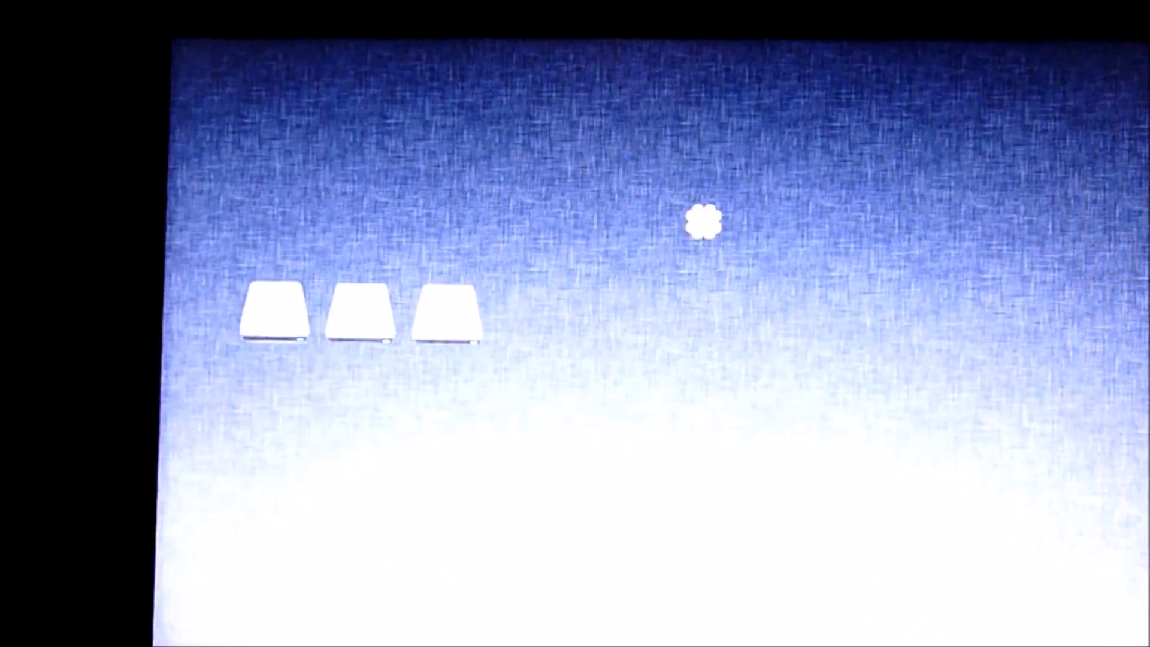
# Step: Highlight the Boot Mac OS X from OS_X_Base_10101 entry in the Clover boot menu
pyautogui.press('Right')
pyautogui.press('Right')
pyautogui.press('Right')
pyautogui.press('Right')
pyautogui.press('Right')
pyautogui.press('Right')
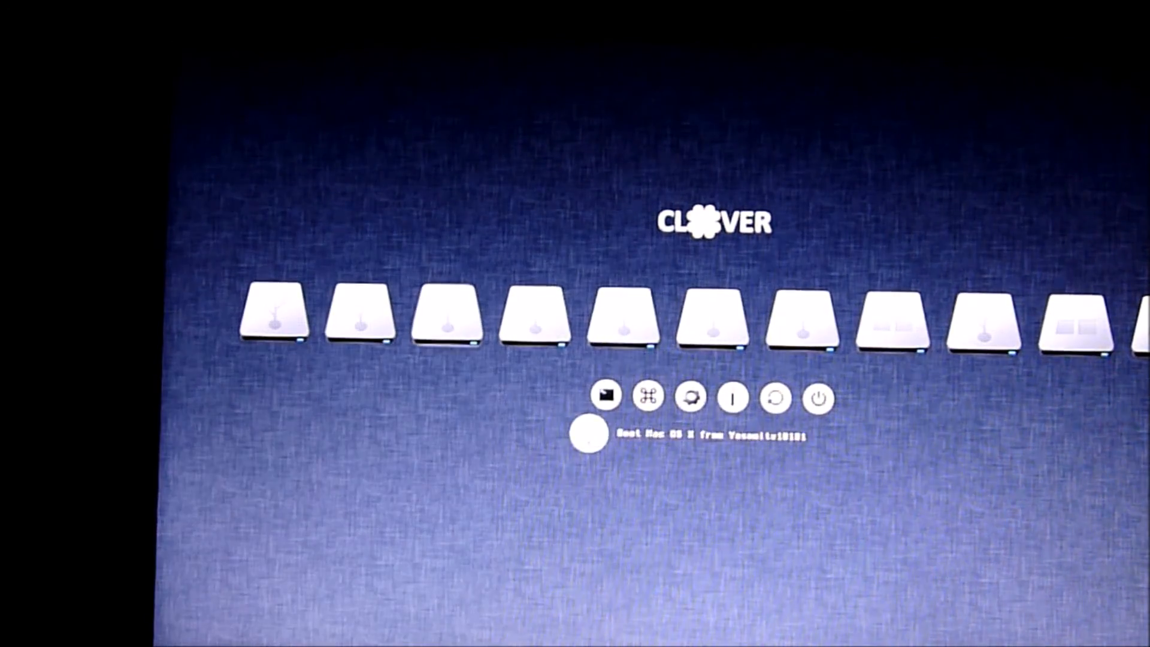
pyautogui.press('Right')
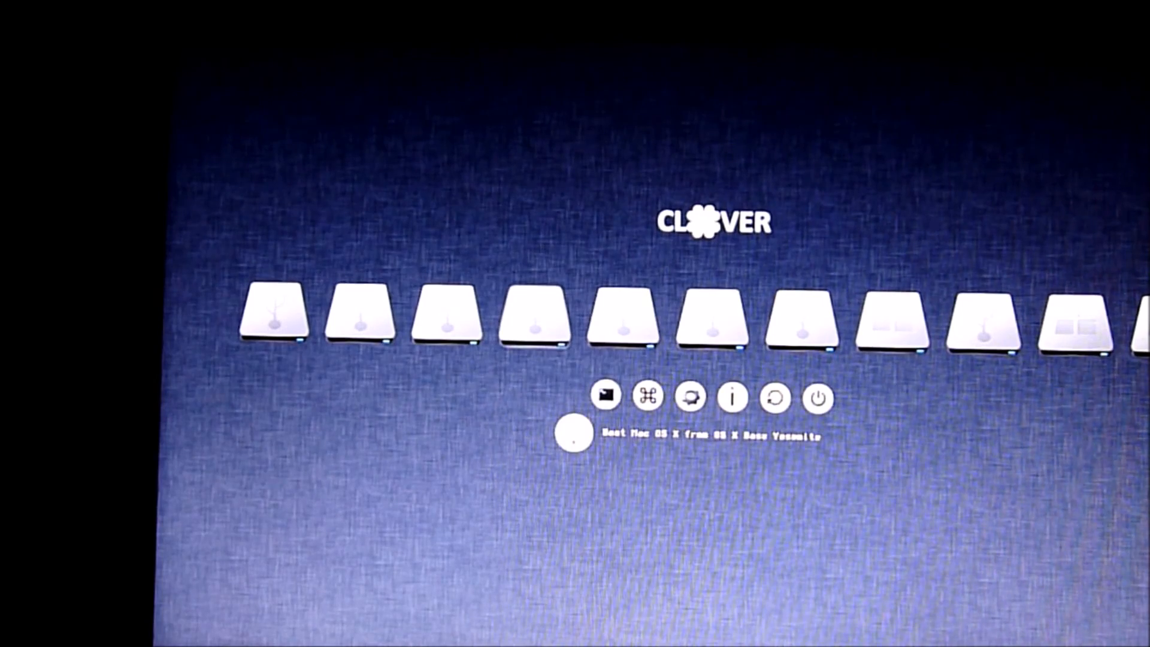
pyautogui.press('Right')
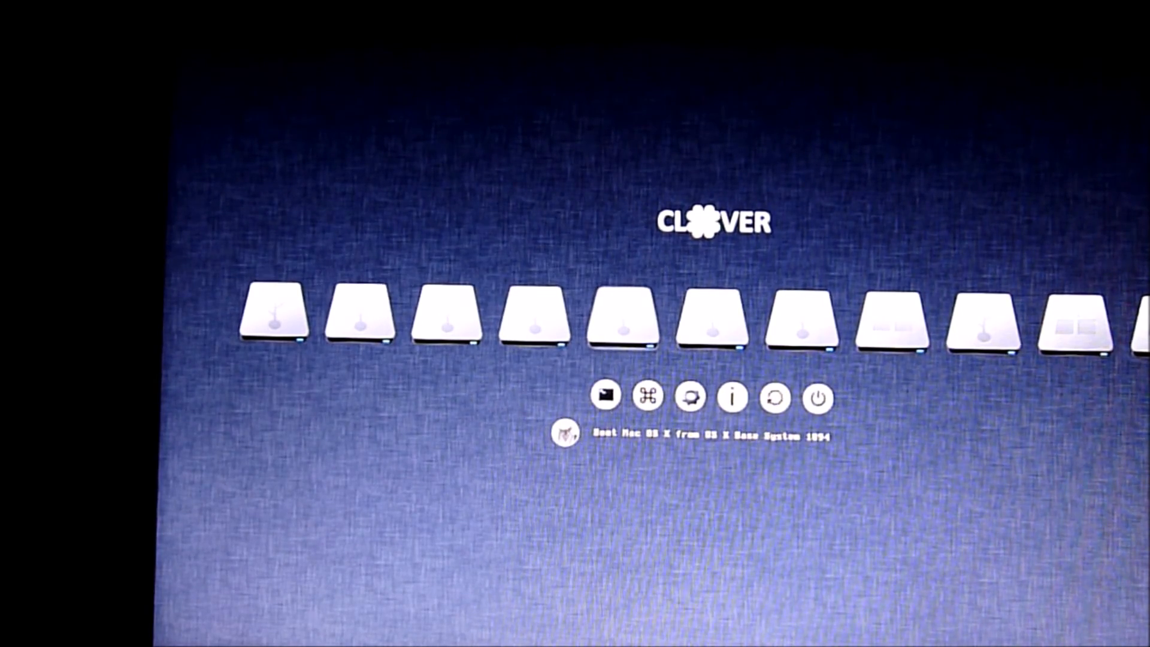
pyautogui.press('Right')
pyautogui.press('Right')
pyautogui.press('Right')
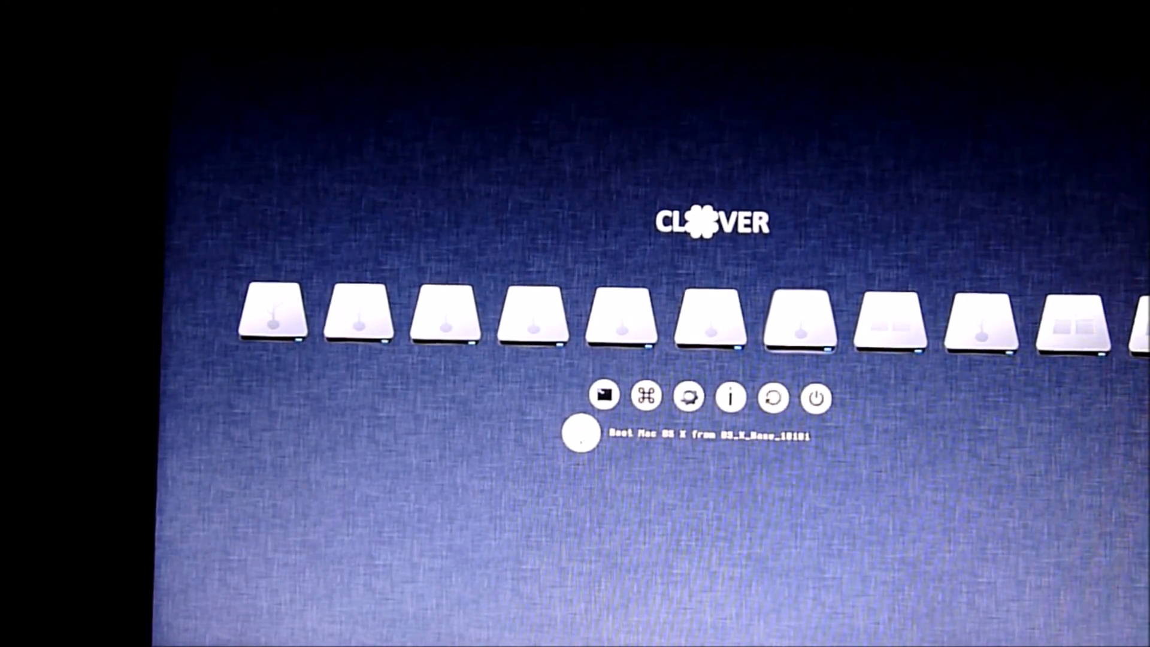
# Step: Open that entry's boot options and start Mac OS X without caches
pyautogui.press('Return')
pyautogui.press('space')
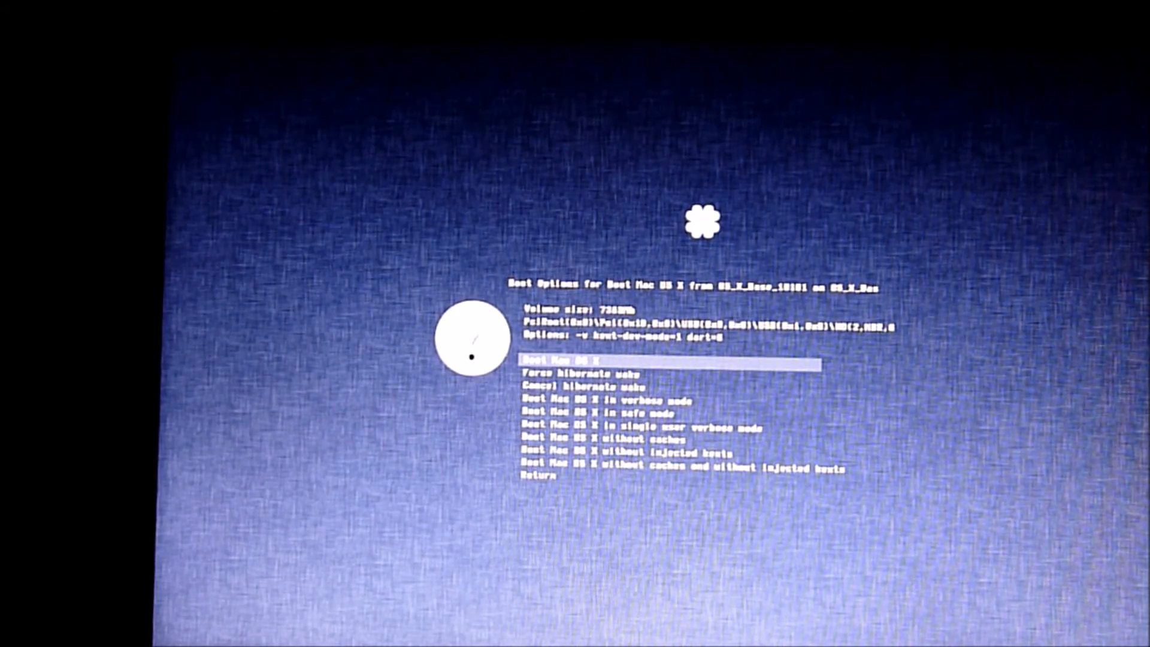
pyautogui.press('Down')
pyautogui.press('Down')
pyautogui.press('Down')
pyautogui.press('Down')
pyautogui.press('Down')
pyautogui.press('Down')
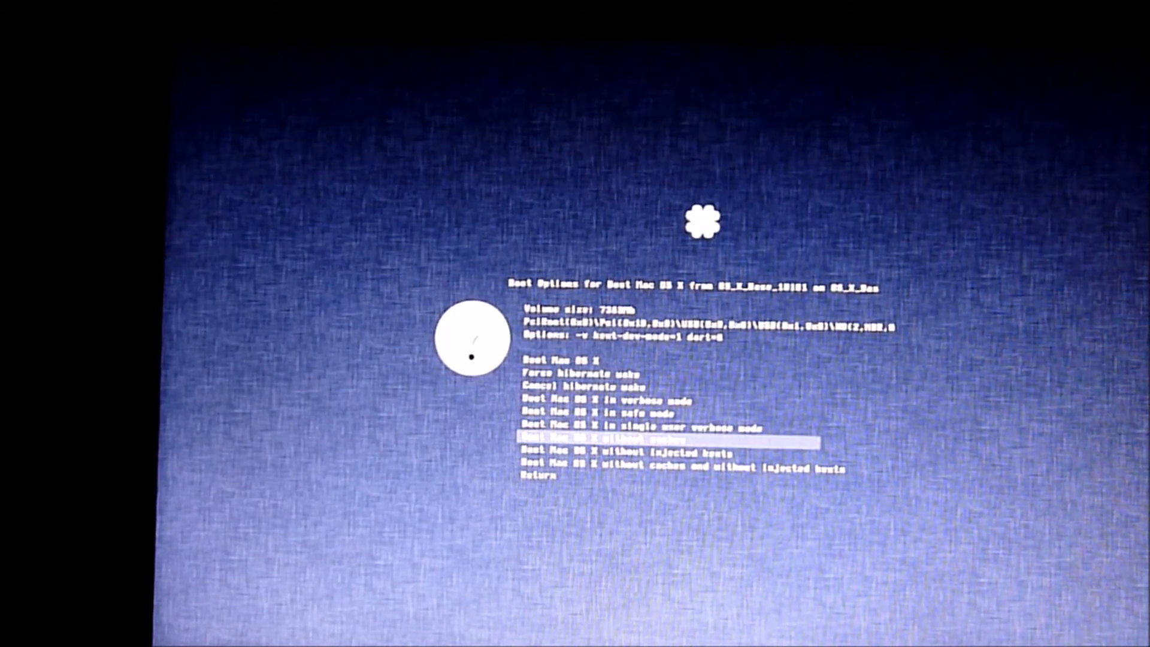
pyautogui.press('Return')
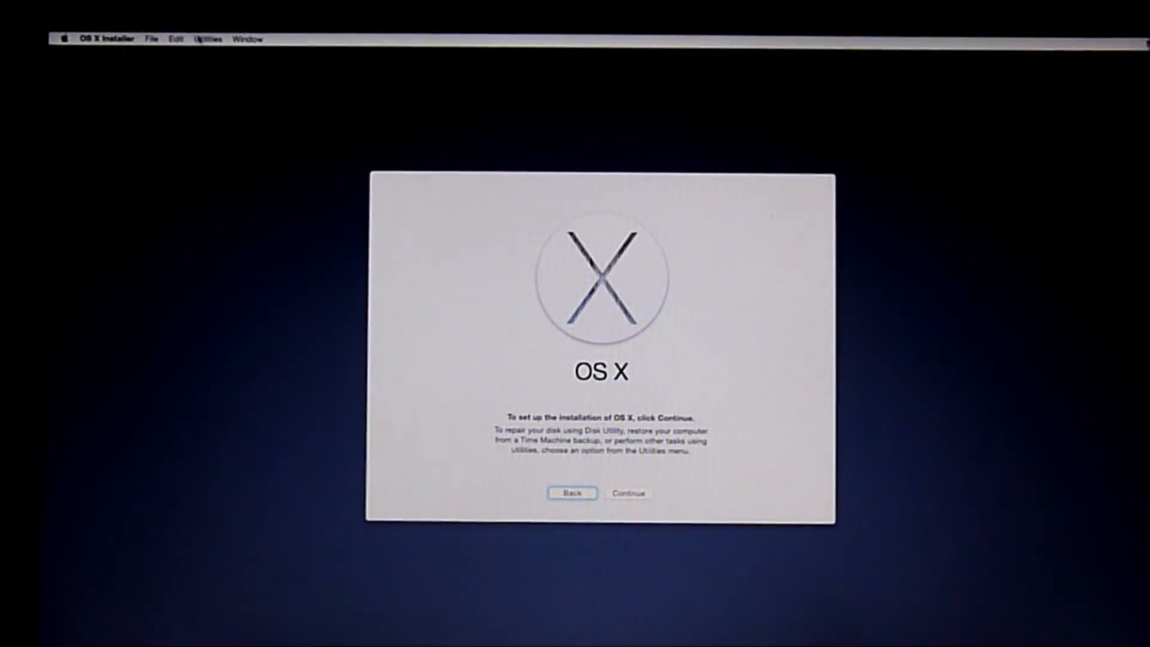
# Step: Open Disk Utility and restore the USB Yosemite10101 volume onto the internal Yosemite10101 partition, confirming the erase
pyautogui.click(207, 40)
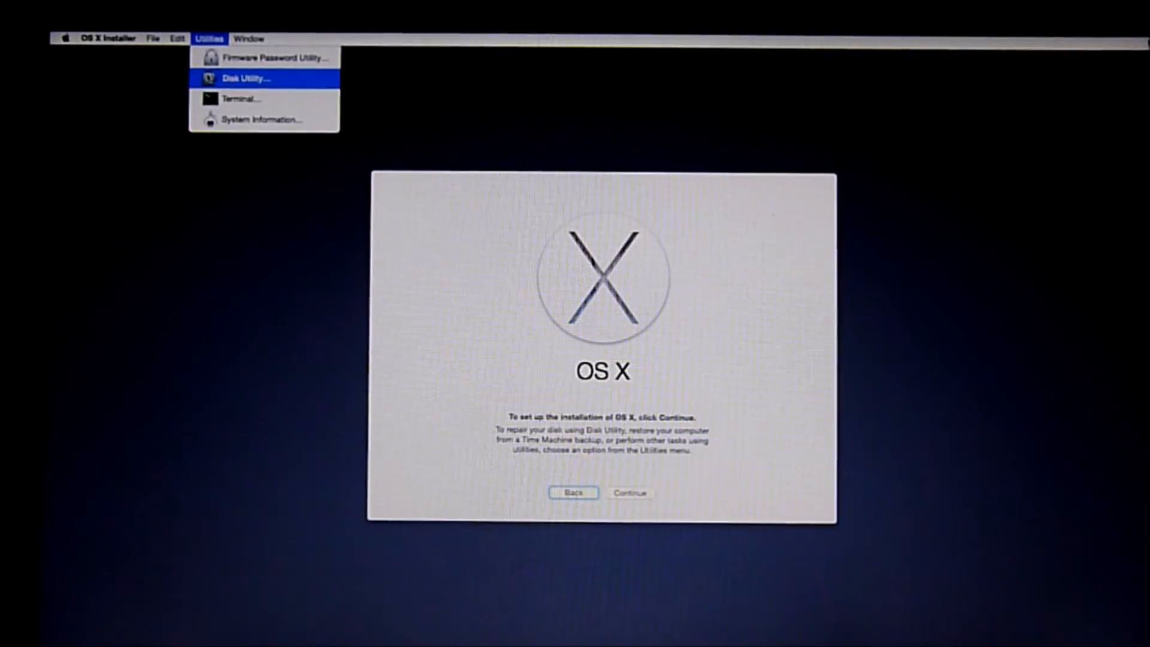
pyautogui.click(207, 75)
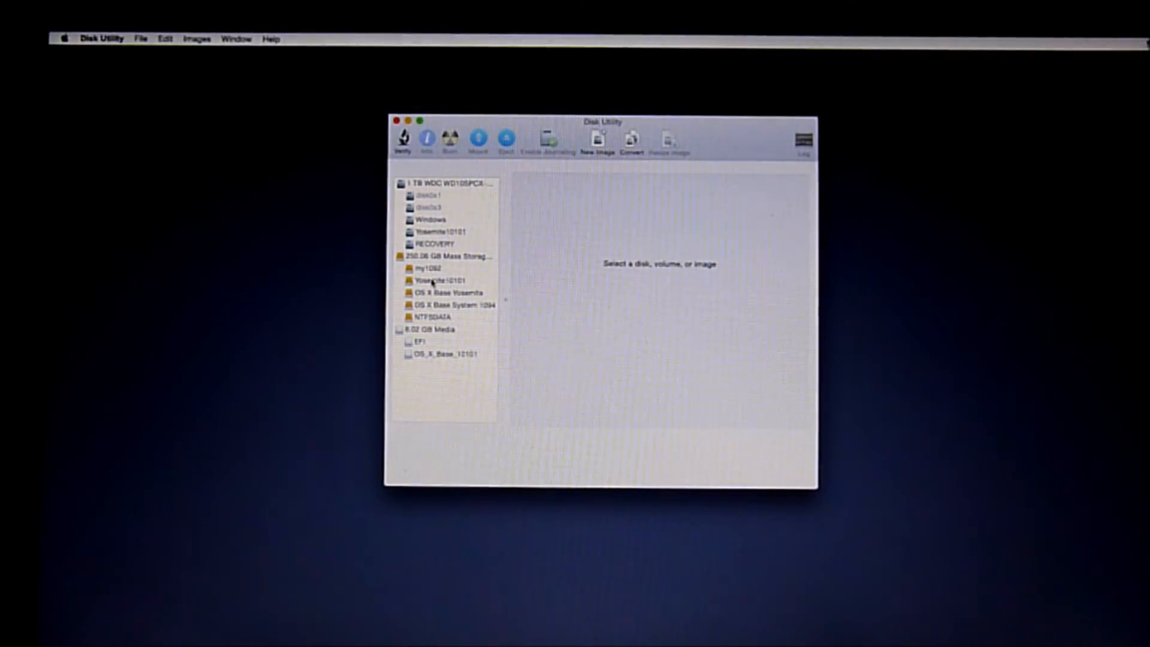
pyautogui.click(434, 282)
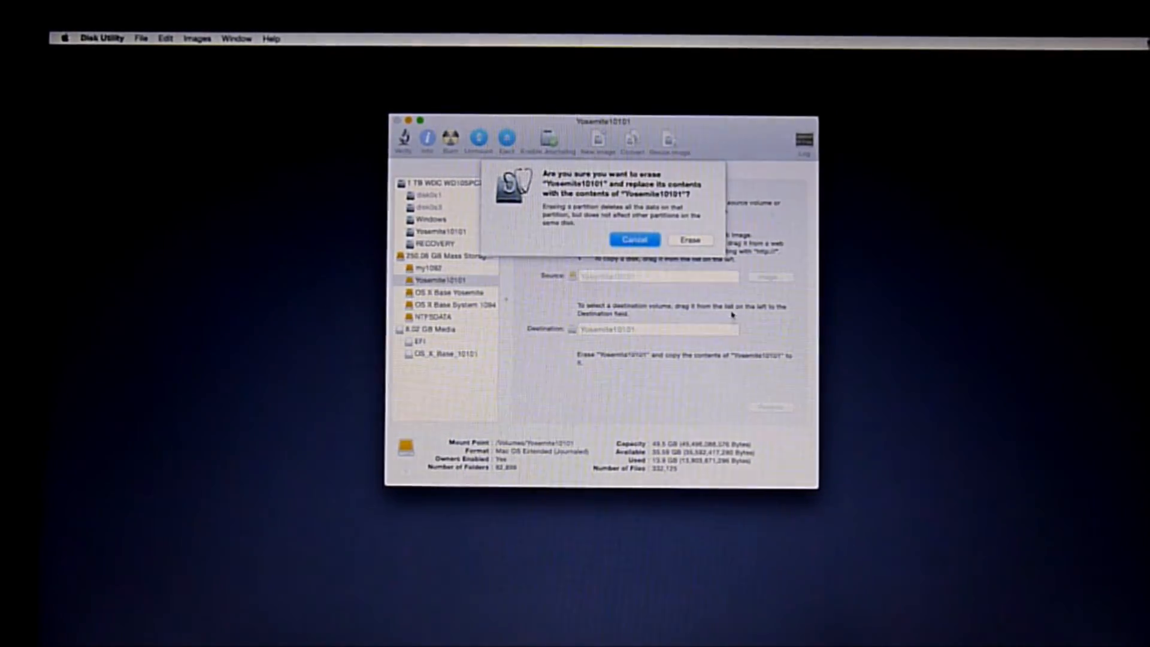
pyautogui.click(690, 240)
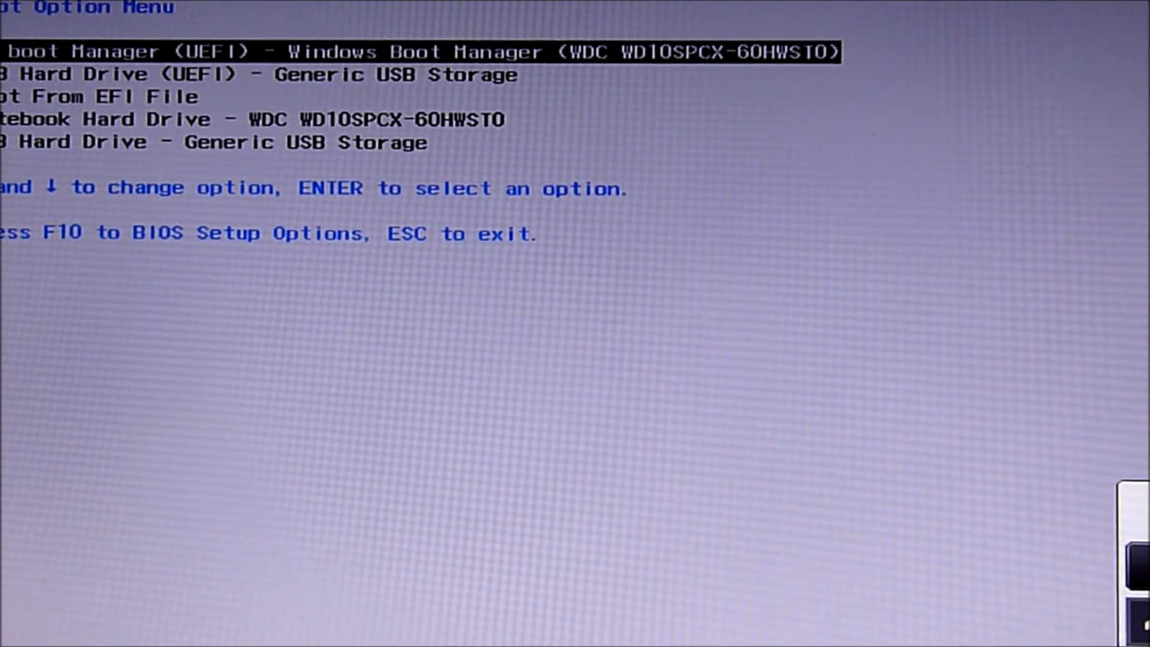
# Step: Boot from the USB drive into Clover again and open its Options menu
pyautogui.press('Down')
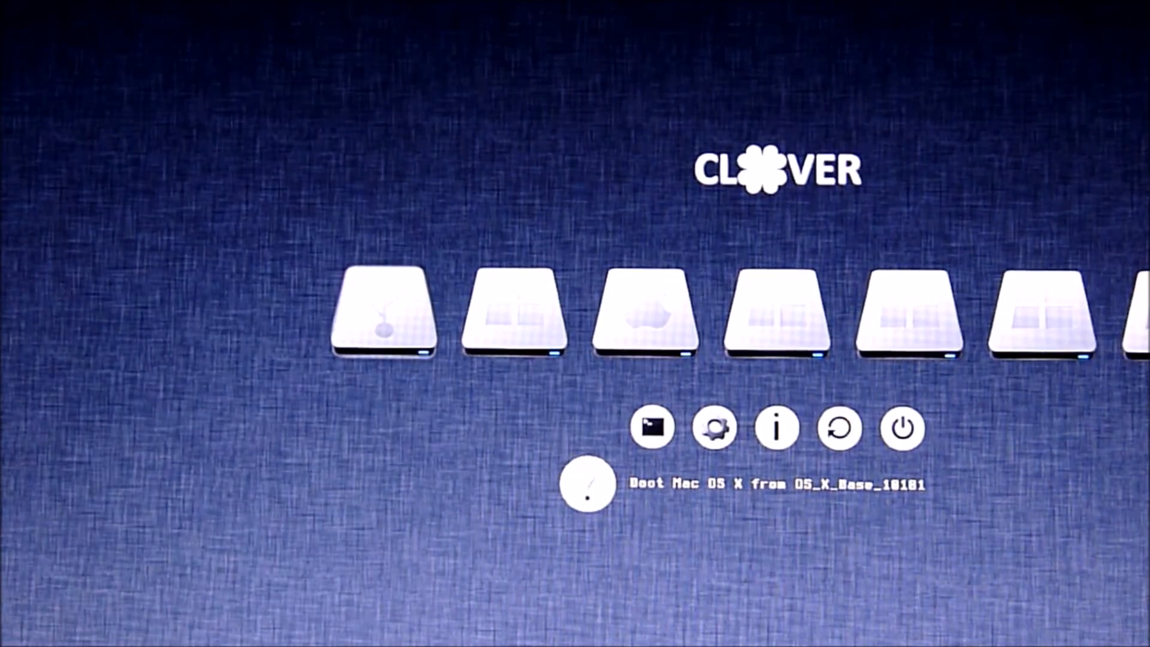
pyautogui.press('Right')
pyautogui.press('Right')
pyautogui.press('Right')
pyautogui.press('Right')
pyautogui.press('Right')
pyautogui.press('Right')
pyautogui.press('Right')
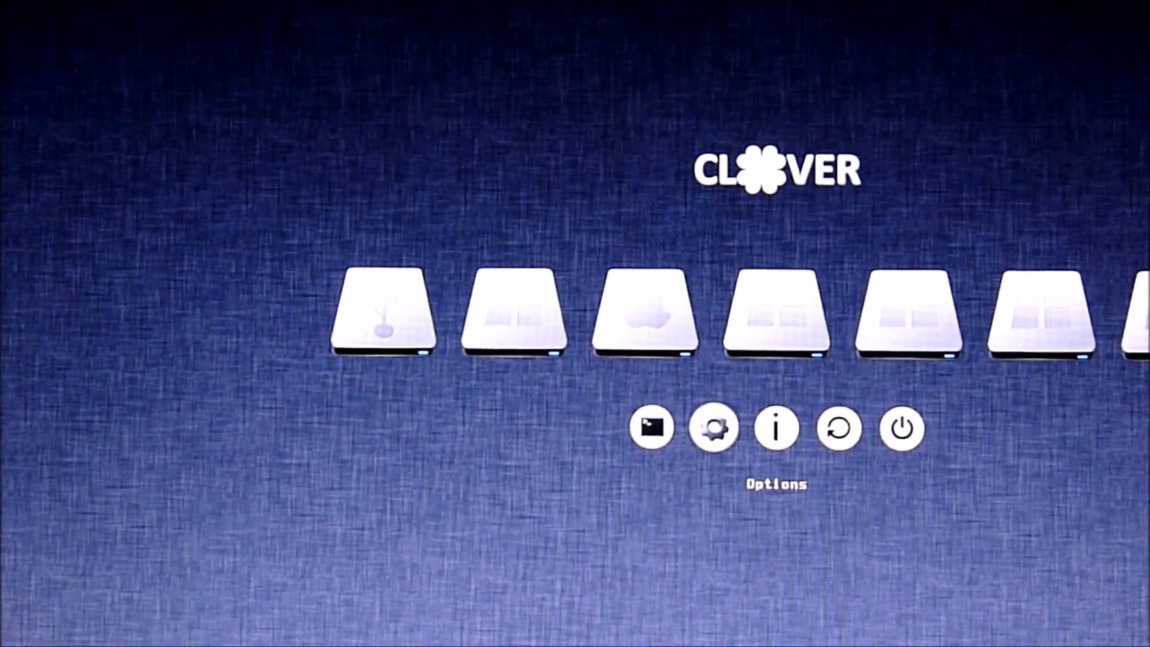
pyautogui.press('Return')
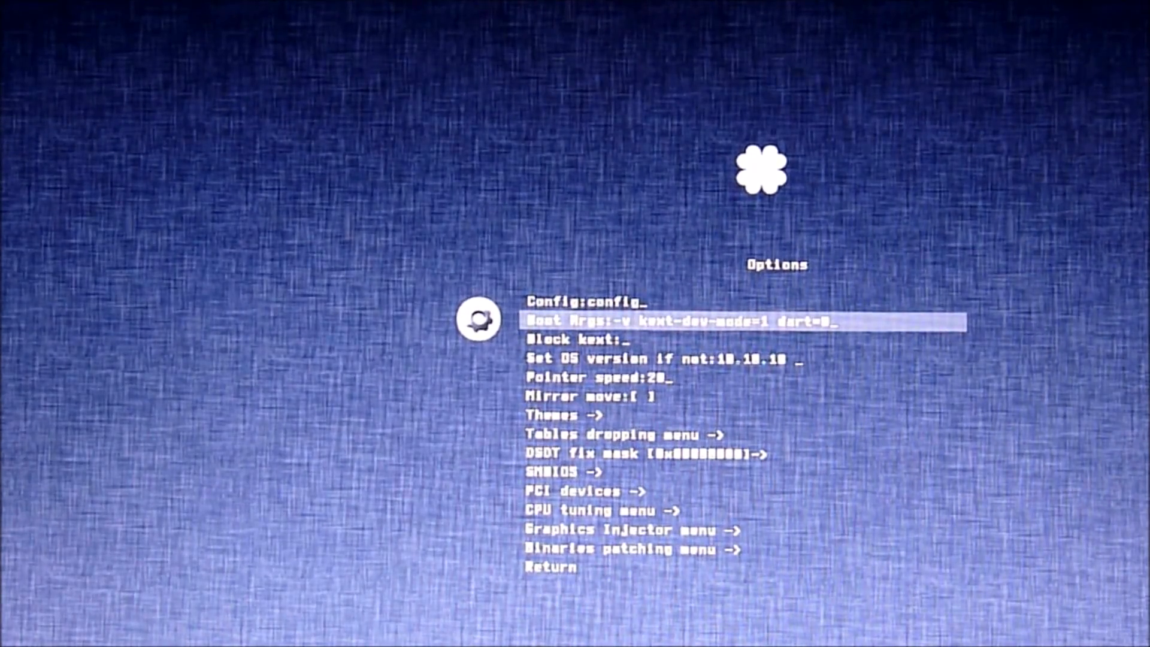
# Step: Leave Clover's Options and boot Mac OS X normally from the Yosemite10101 partition
pyautogui.press('Down')
pyautogui.press('Down')
pyautogui.press('Down')
pyautogui.press('Down')
pyautogui.press('Down')
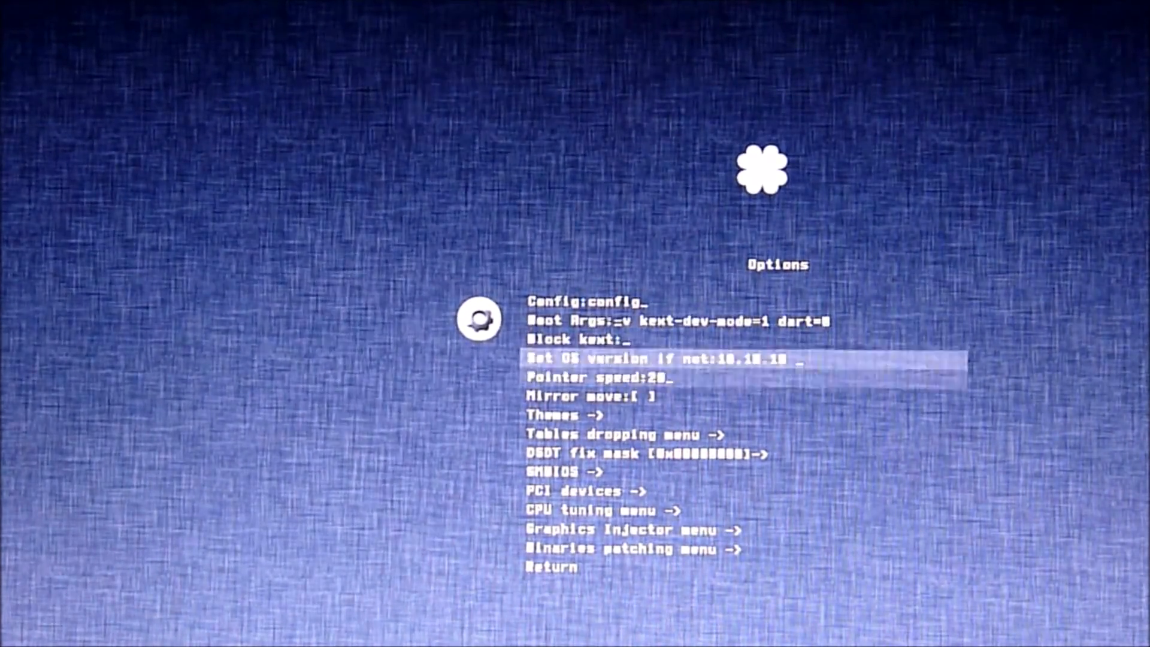
pyautogui.press('Return')
pyautogui.press('Right')
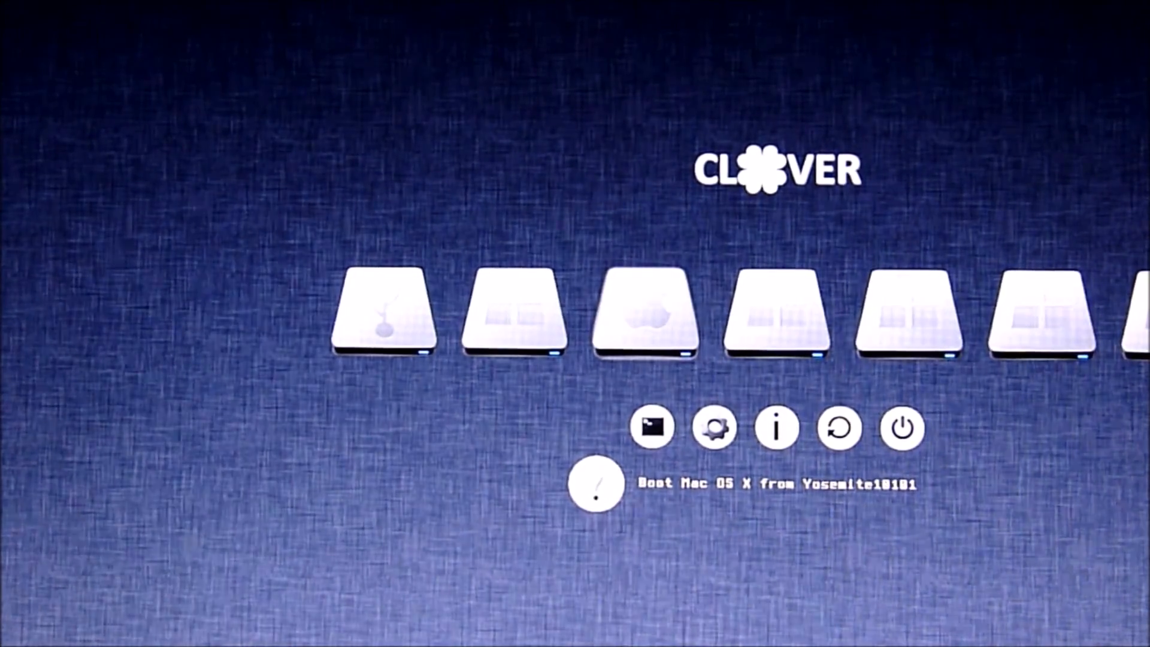
pyautogui.press('space')
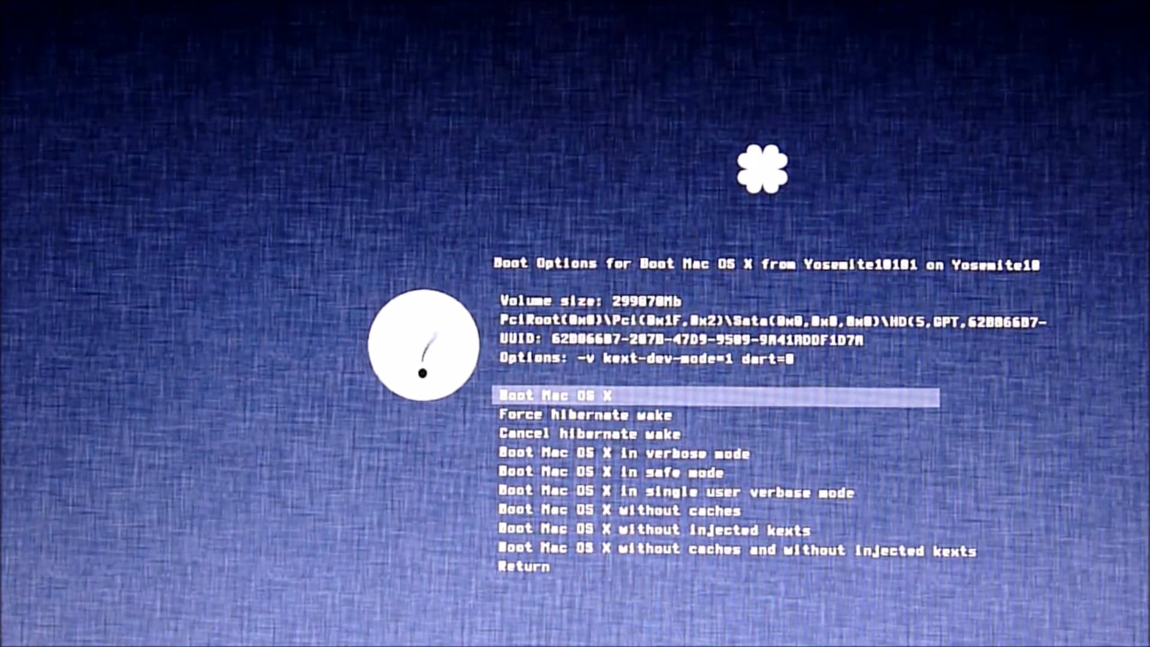
pyautogui.press('Return')
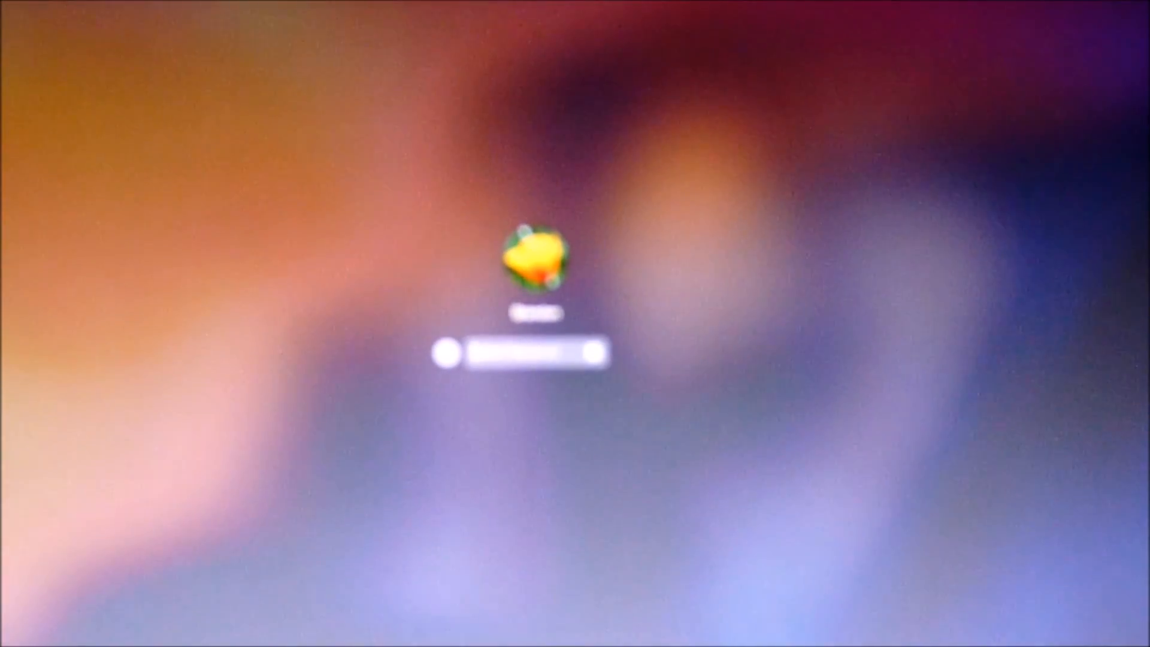
# Step: Enter the account password to log in to the Yosemite desktop
pyautogui.write('••••')
pyautogui.press('Return')
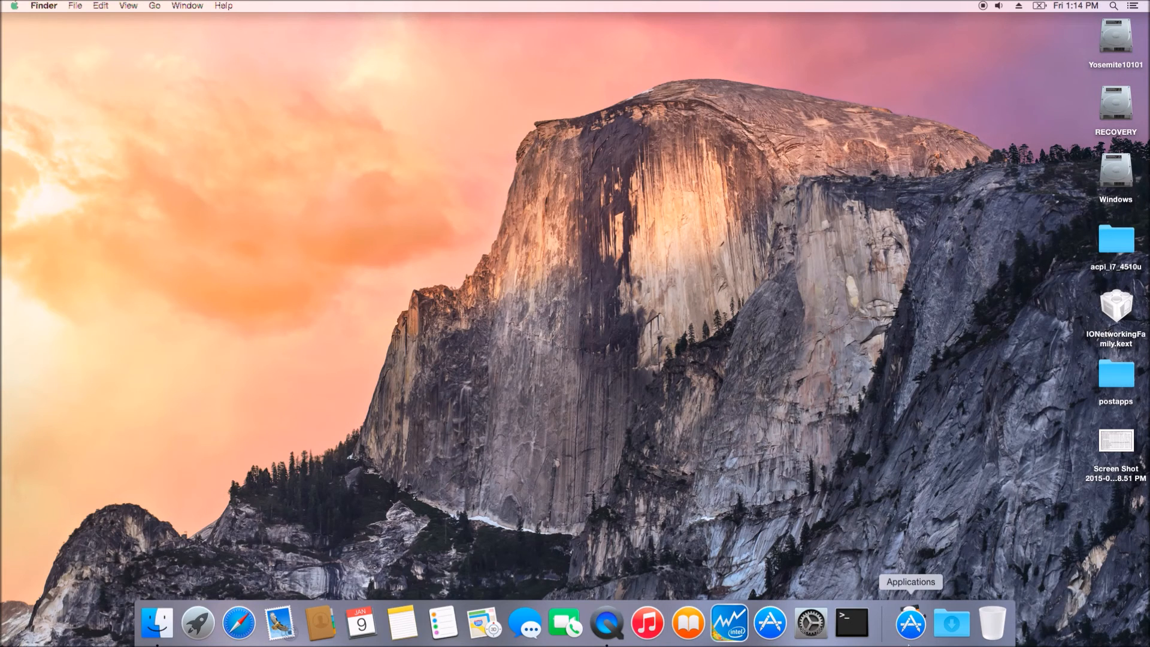
# Step: Launch Clover Configurator from Applications and open its Mount EFI tool
pyautogui.click(911, 623)
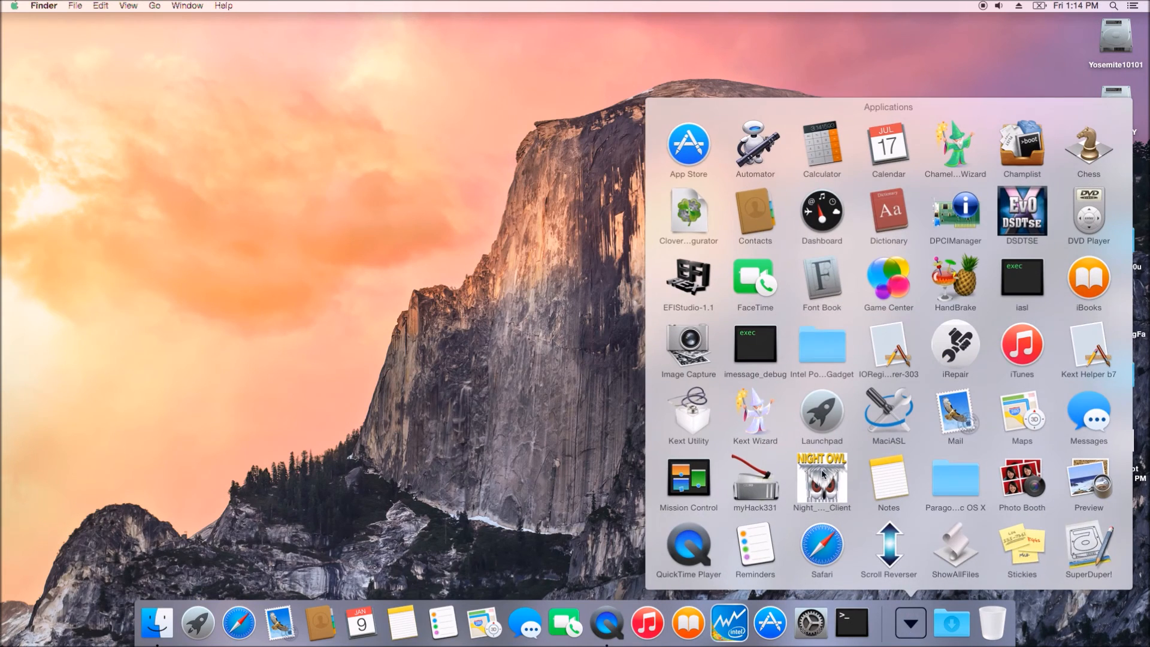
pyautogui.click(689, 213)
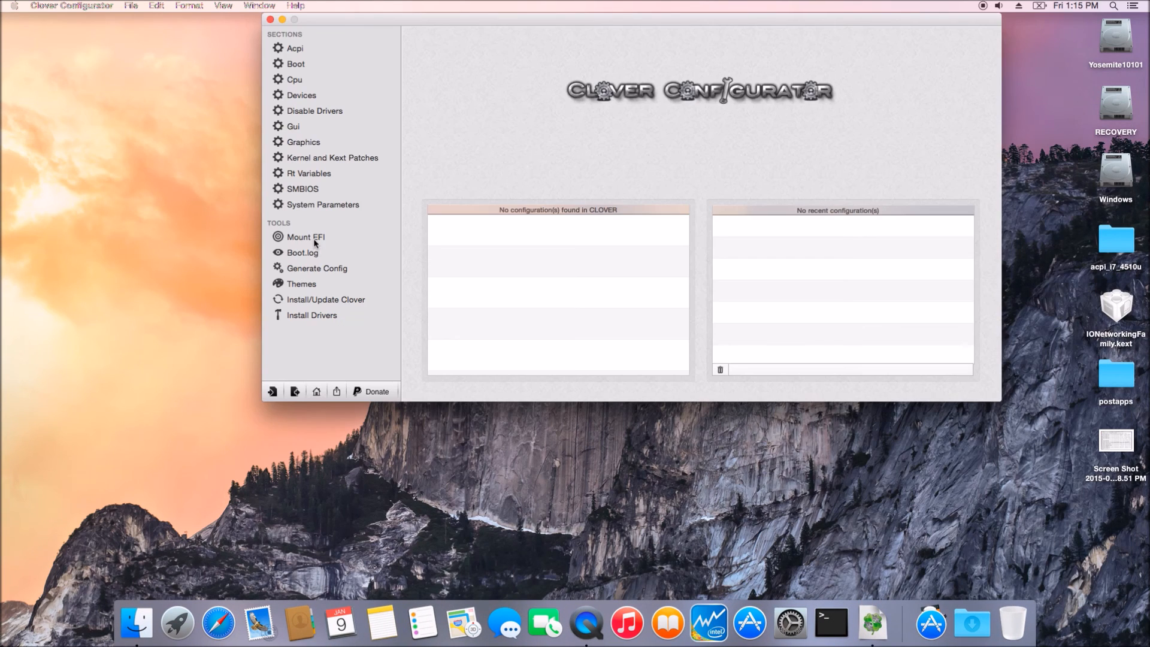
pyautogui.click(315, 240)
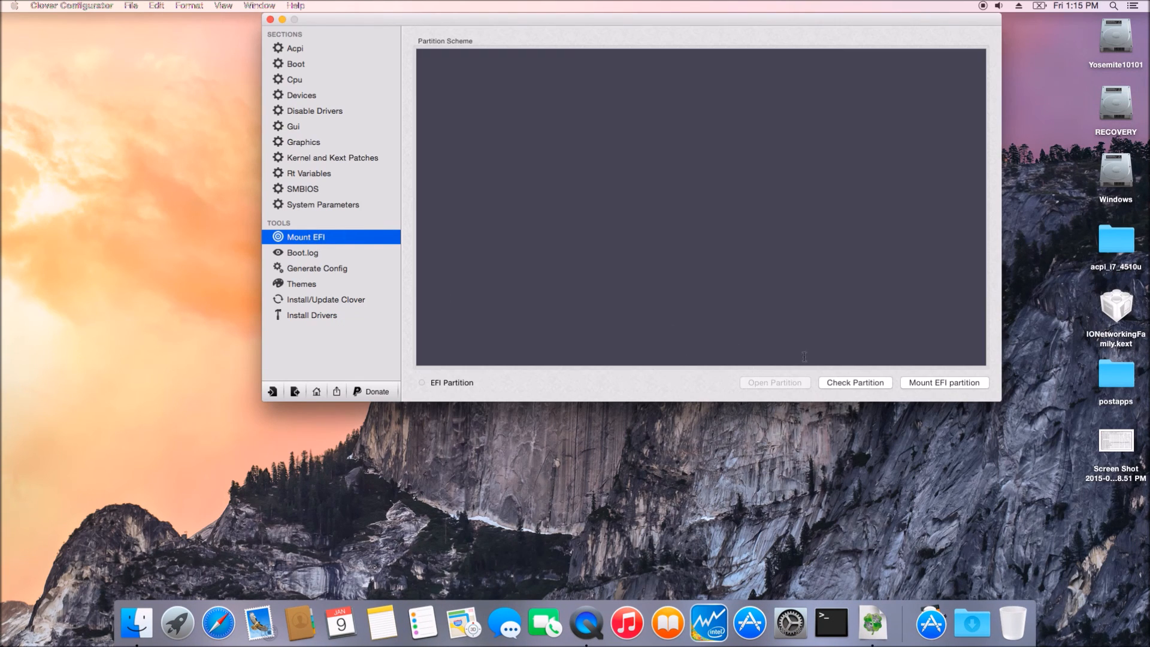
# Step: Mount the EFI partition, authorizing with the admin password and continuing past the disk warning, then open it
pyautogui.click(944, 384)
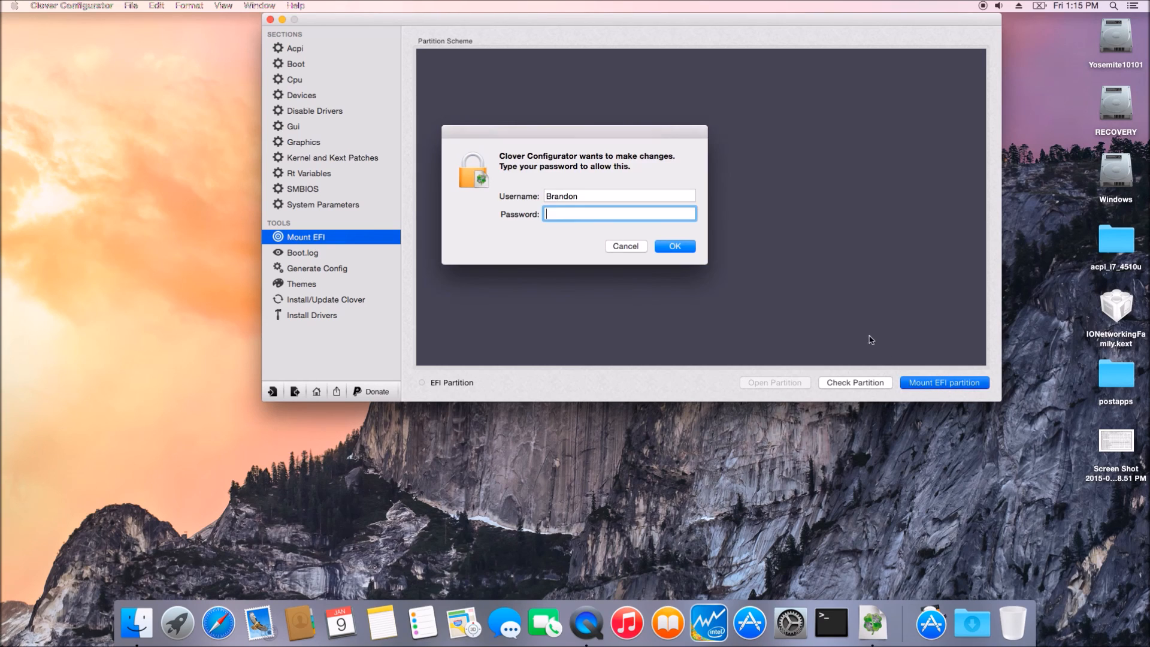
pyautogui.write('••••••')
pyautogui.press('Return')
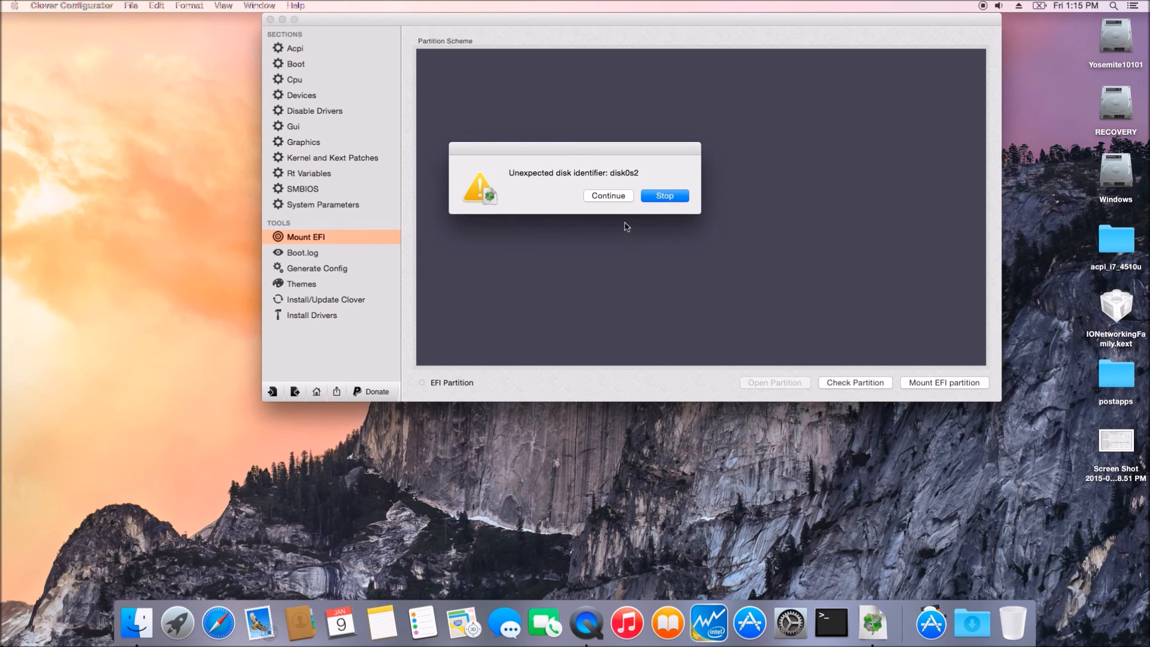
pyautogui.click(609, 196)
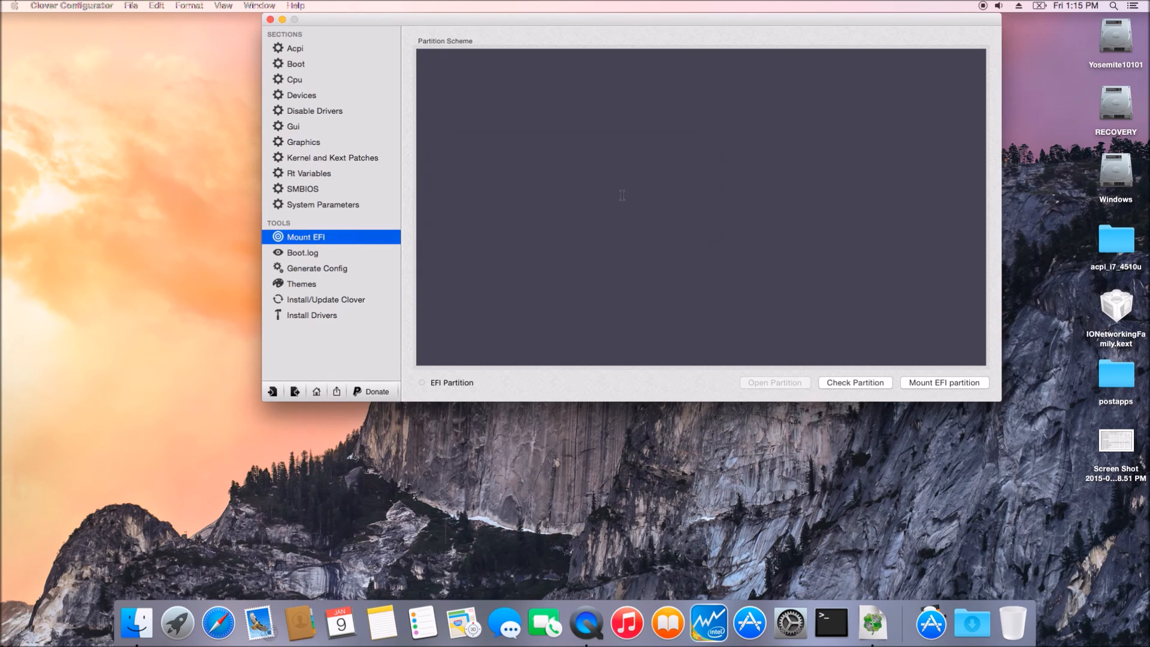
pyautogui.click(780, 383)
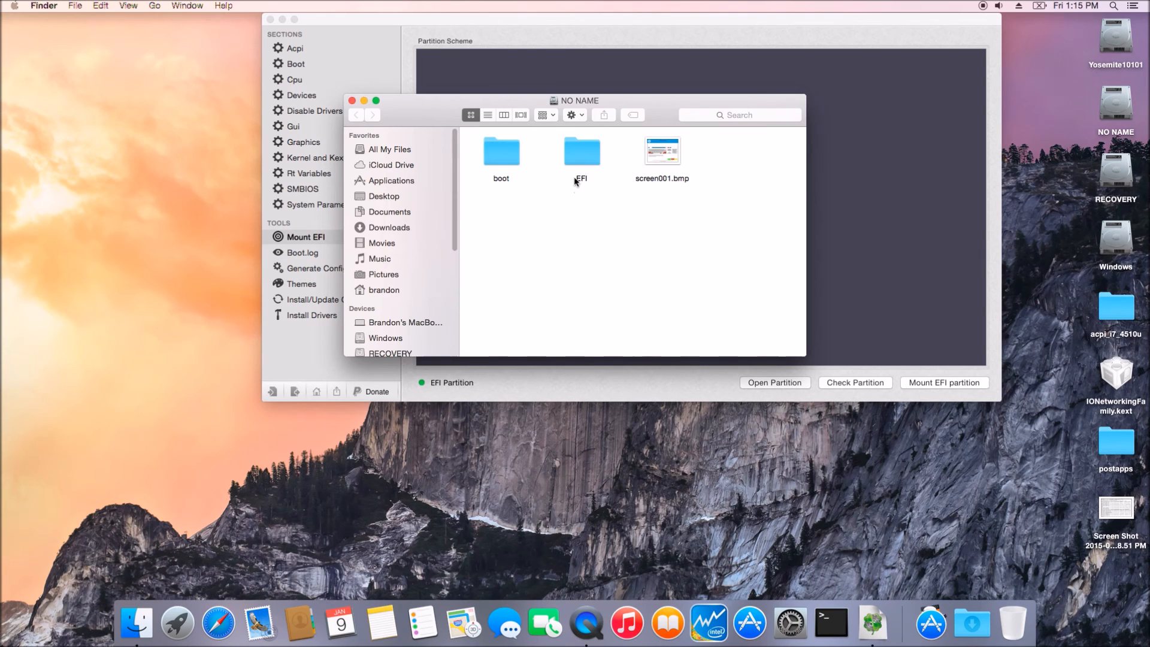
pyautogui.doubleClick(585, 160)
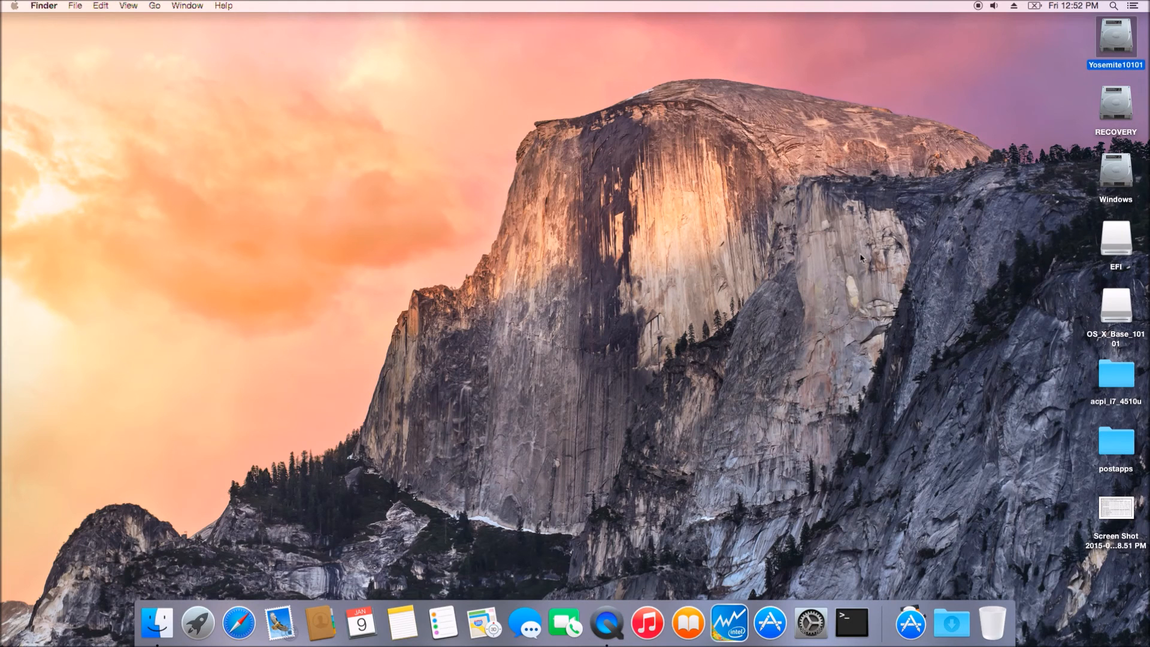
# Step: Eject the EFI volume together with the other partition on its disk
pyautogui.click(1112, 244)
pyautogui.rightClick(1112, 244)
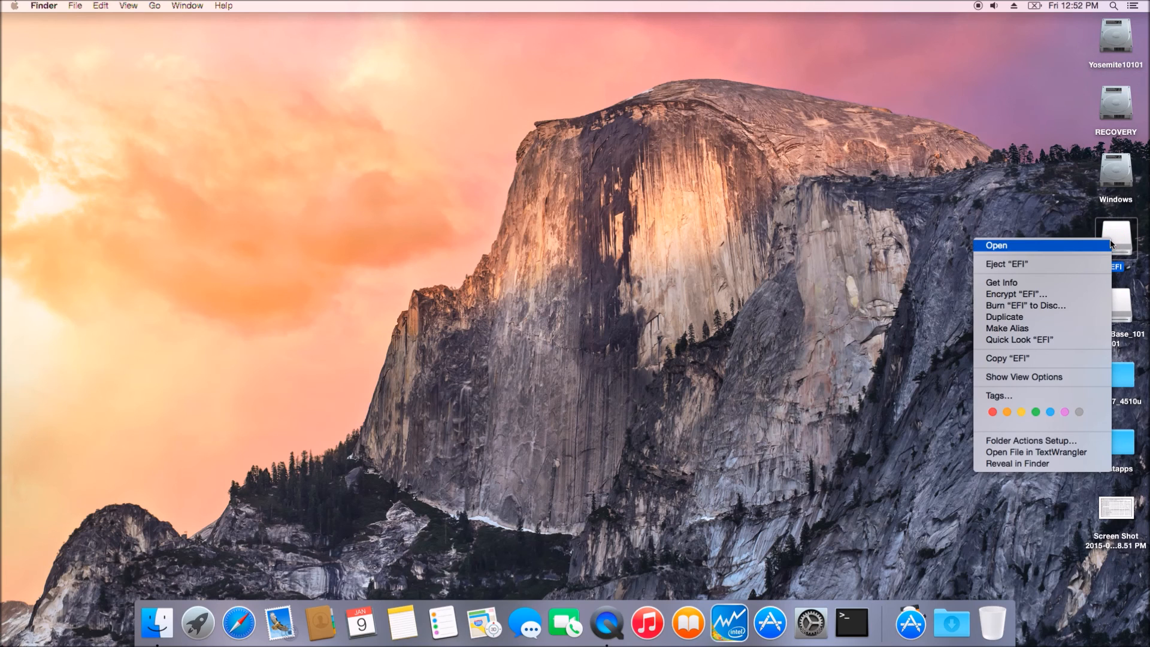
pyautogui.click(1090, 266)
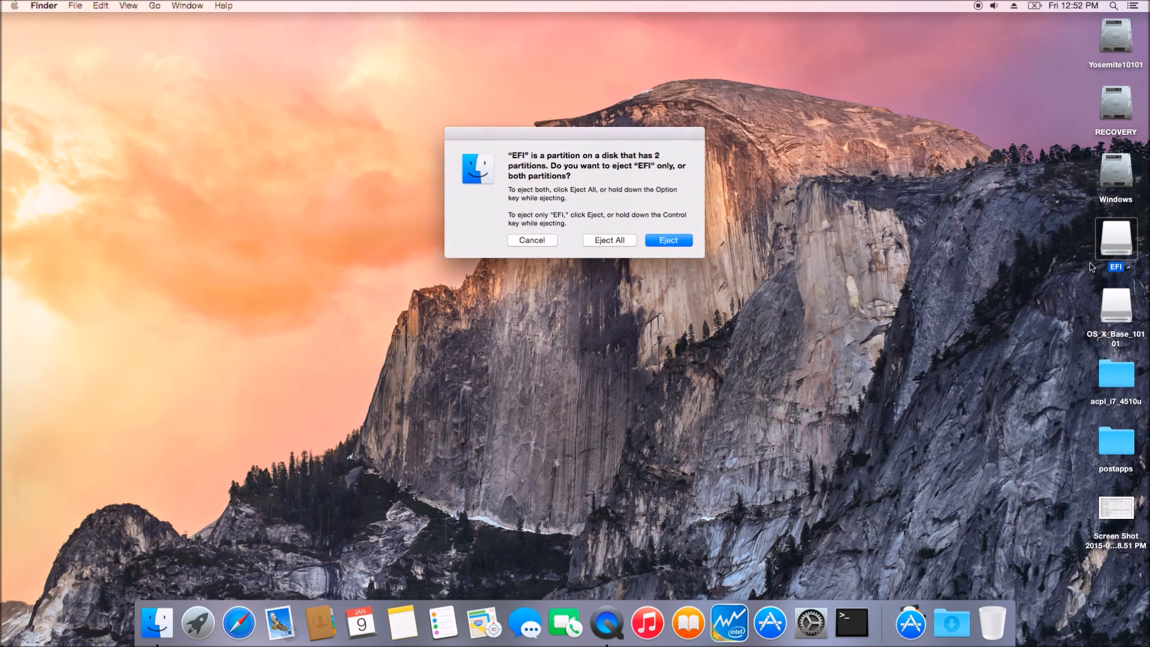
pyautogui.click(611, 240)
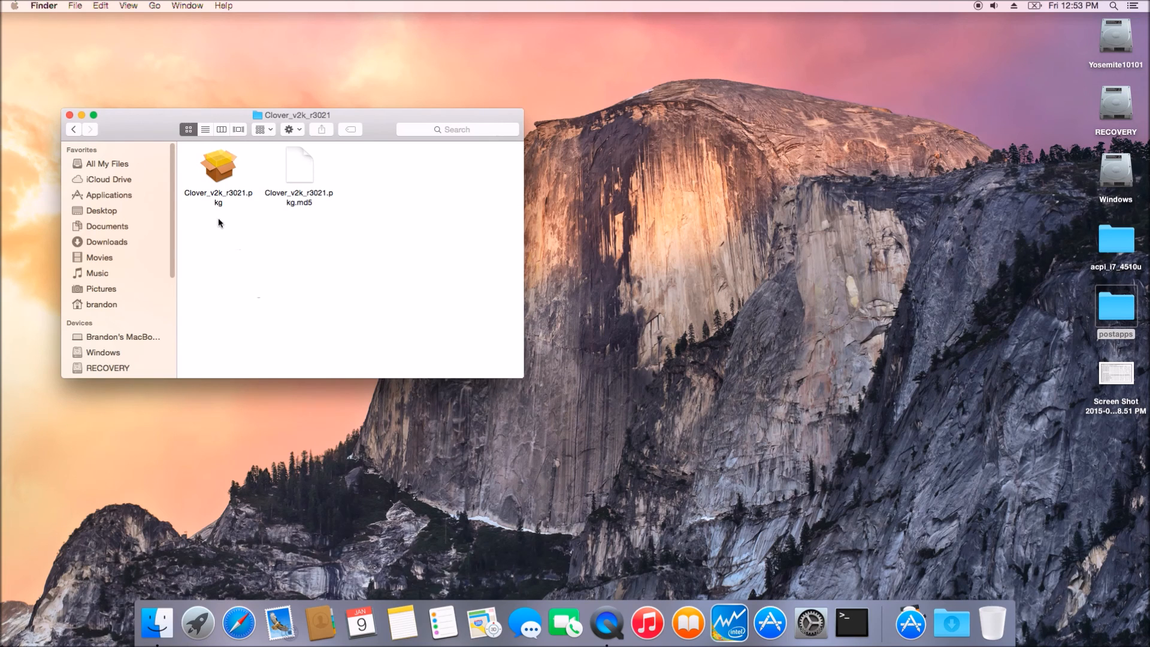
# Step: Run the Clover_v2k_r3021 package and start a customized install on Yosemite10101
pyautogui.doubleClick(218, 172)
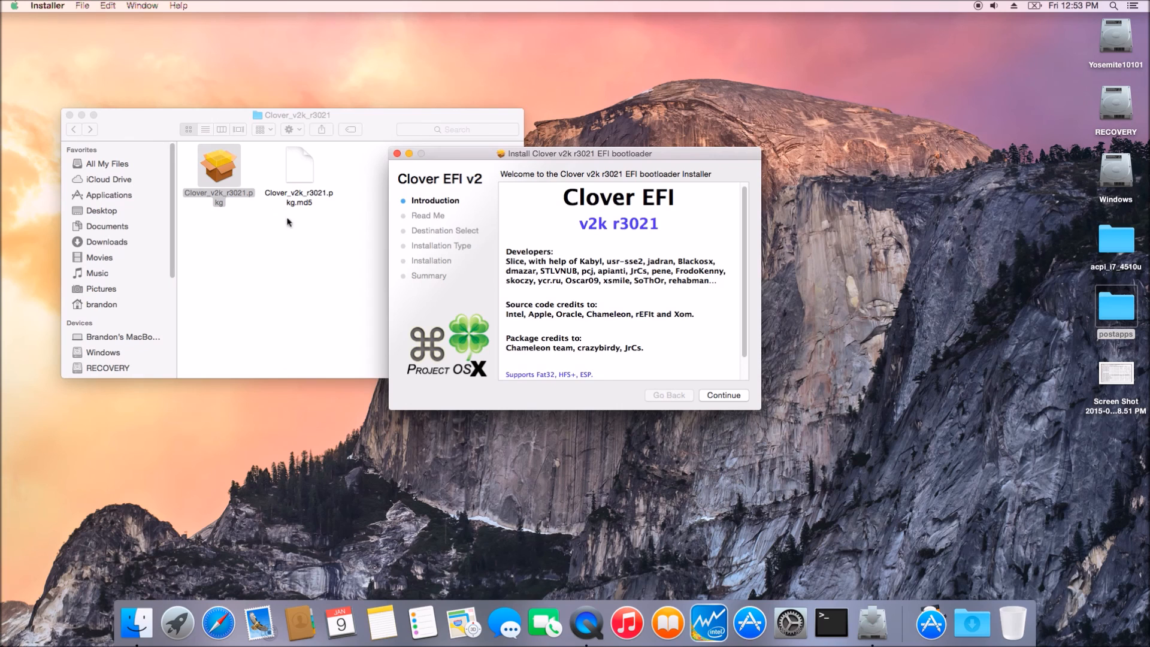
pyautogui.click(723, 396)
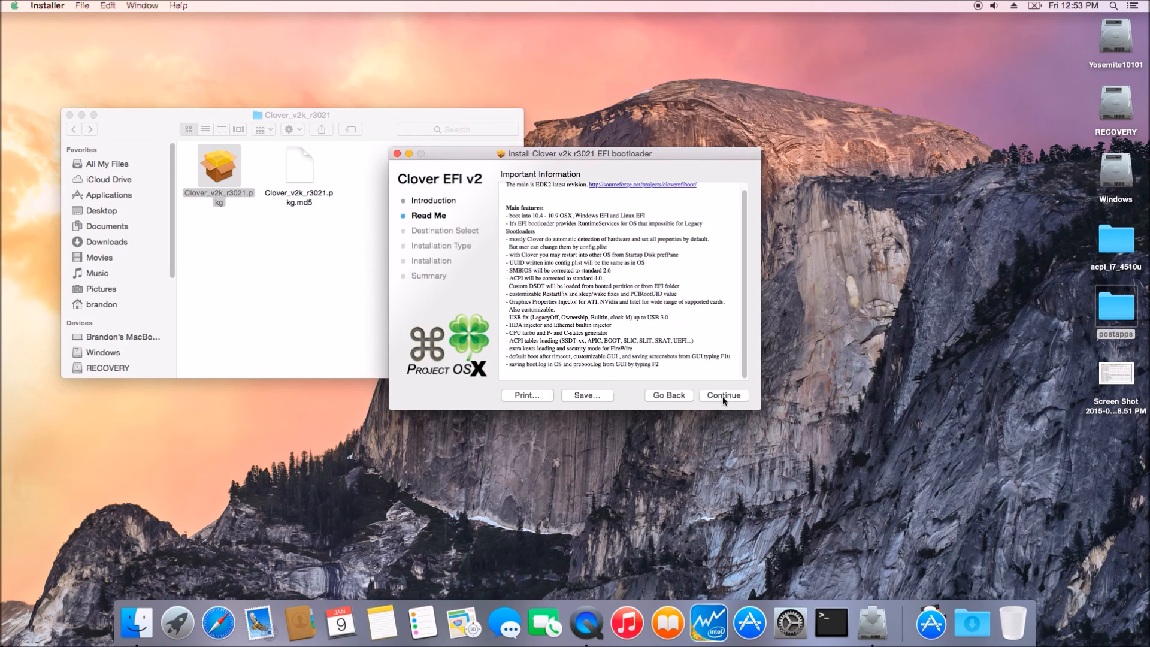
pyautogui.click(723, 396)
pyautogui.click(630, 227)
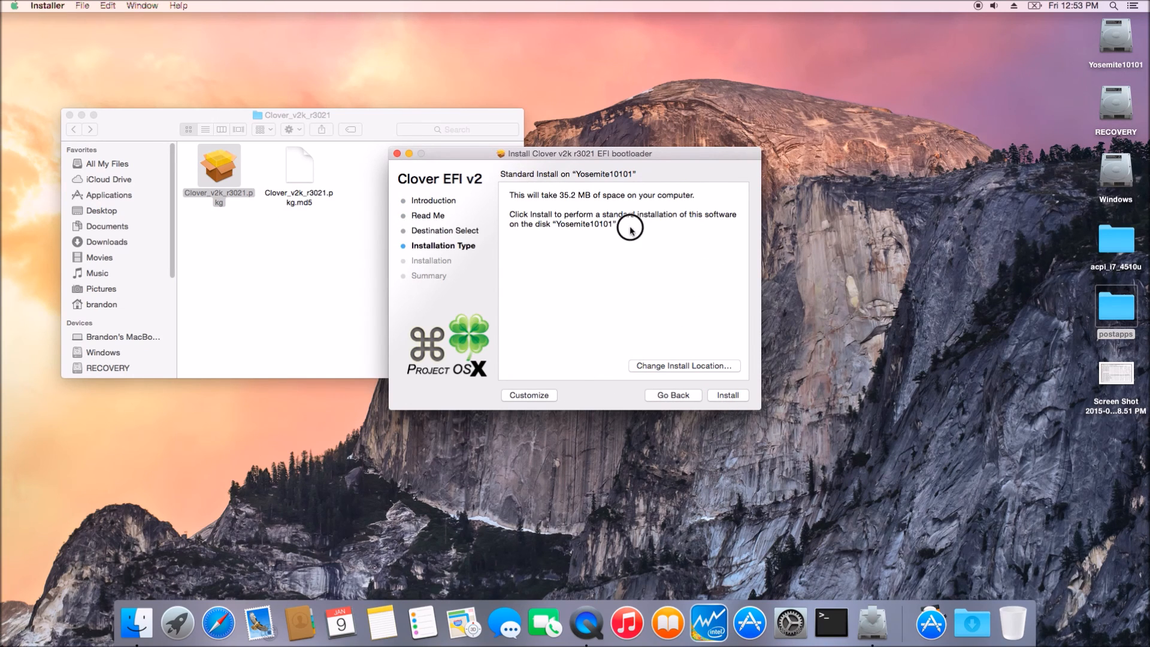
pyautogui.click(536, 397)
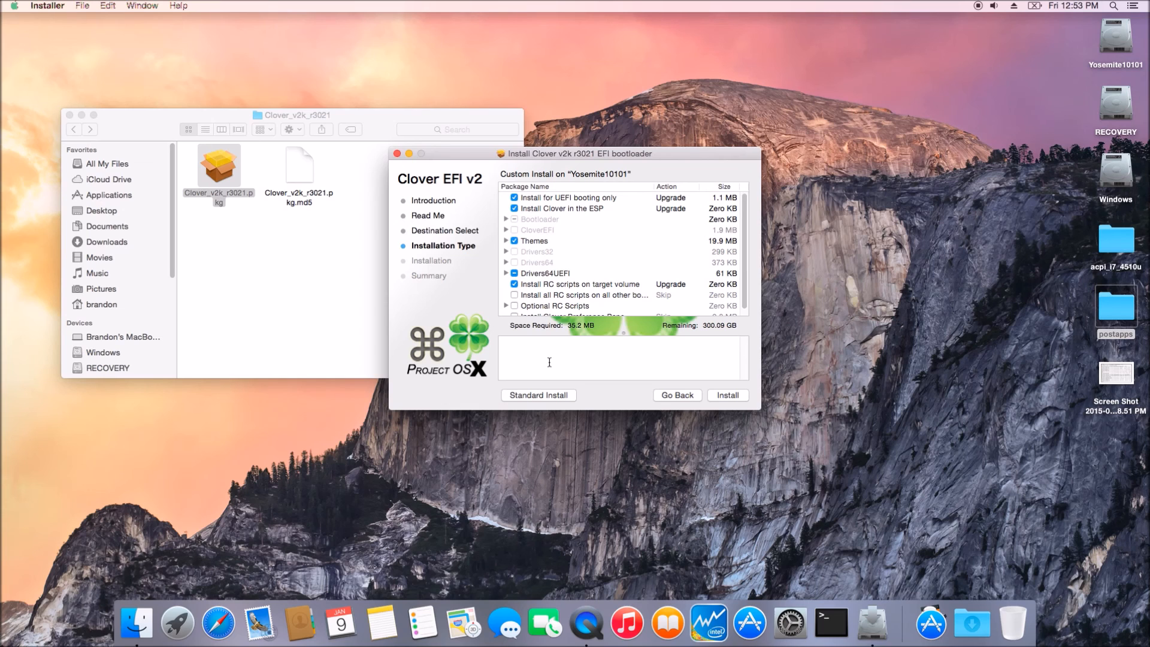
pyautogui.click(726, 397)
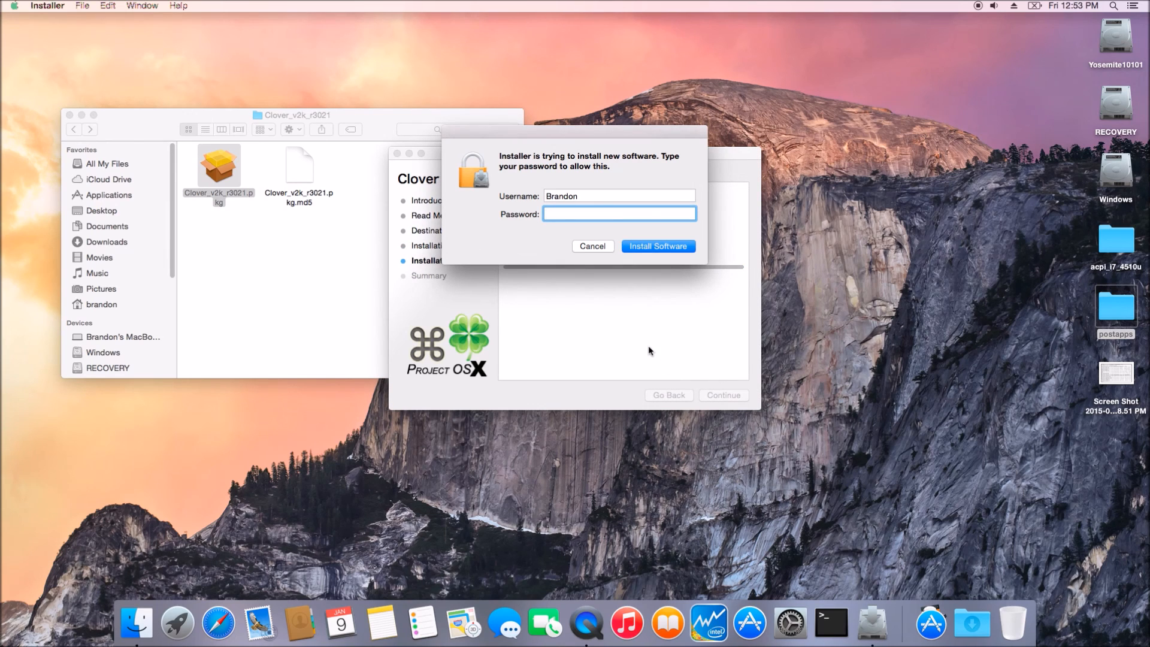
# Step: Enter the admin password to authorize the Clover installation
pyautogui.write('••••••')
pyautogui.press('Return')
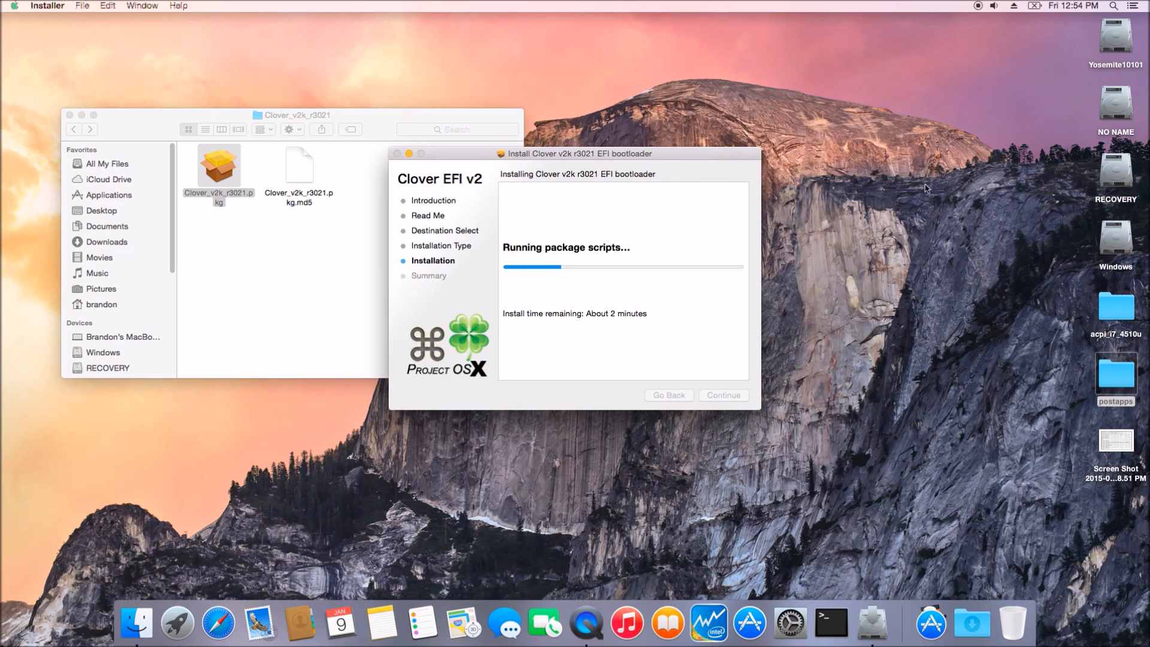
# Step: Browse the NO NAME volume into EFI/CLOVER and close the finished Clover installer
pyautogui.doubleClick(1115, 115)
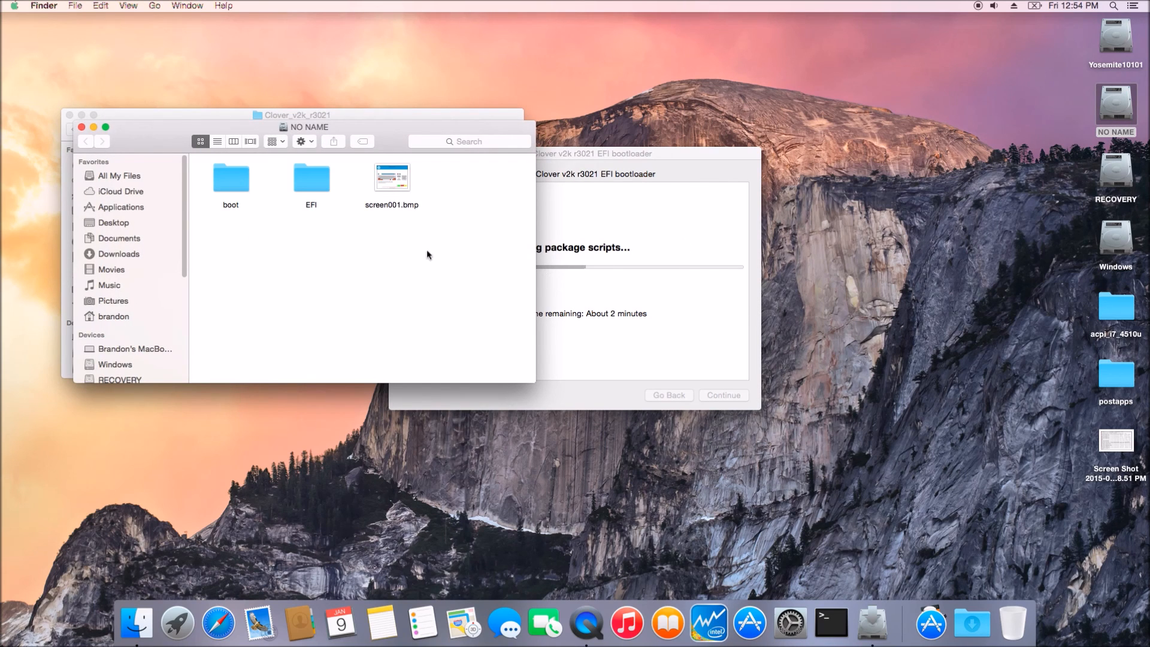
pyautogui.doubleClick(312, 185)
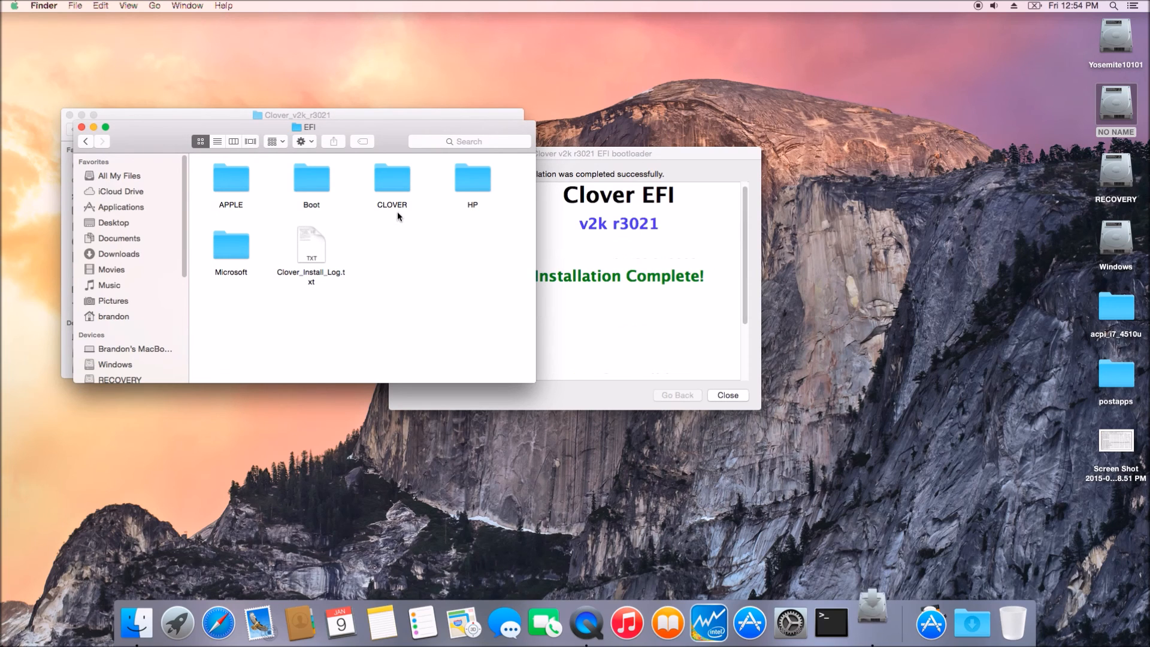
pyautogui.click(725, 396)
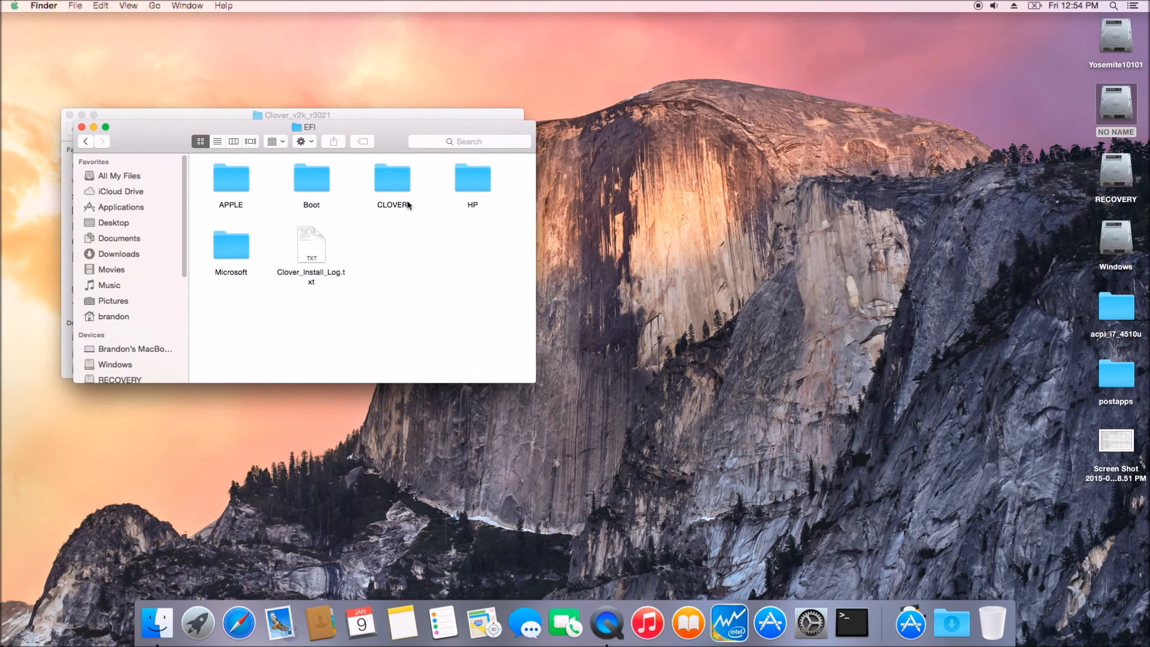
pyautogui.click(396, 188)
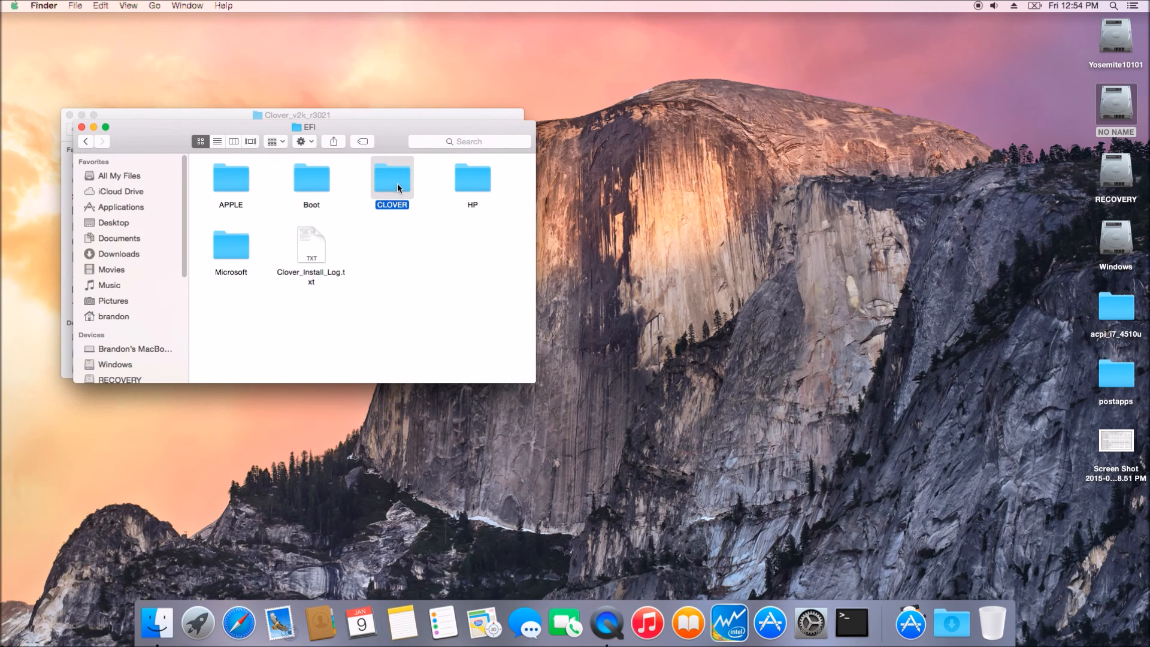
pyautogui.doubleClick(399, 188)
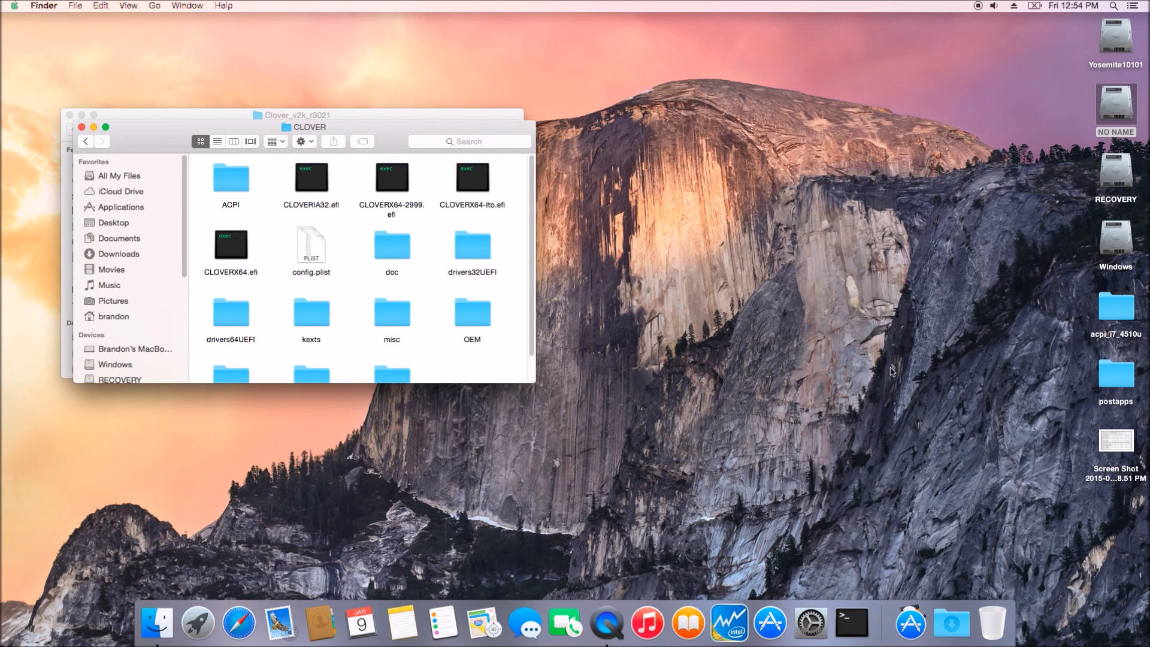
# Step: Open the postapps folder in a second window and navigate into clover_haswell's ACPI folder
pyautogui.click(1111, 378)
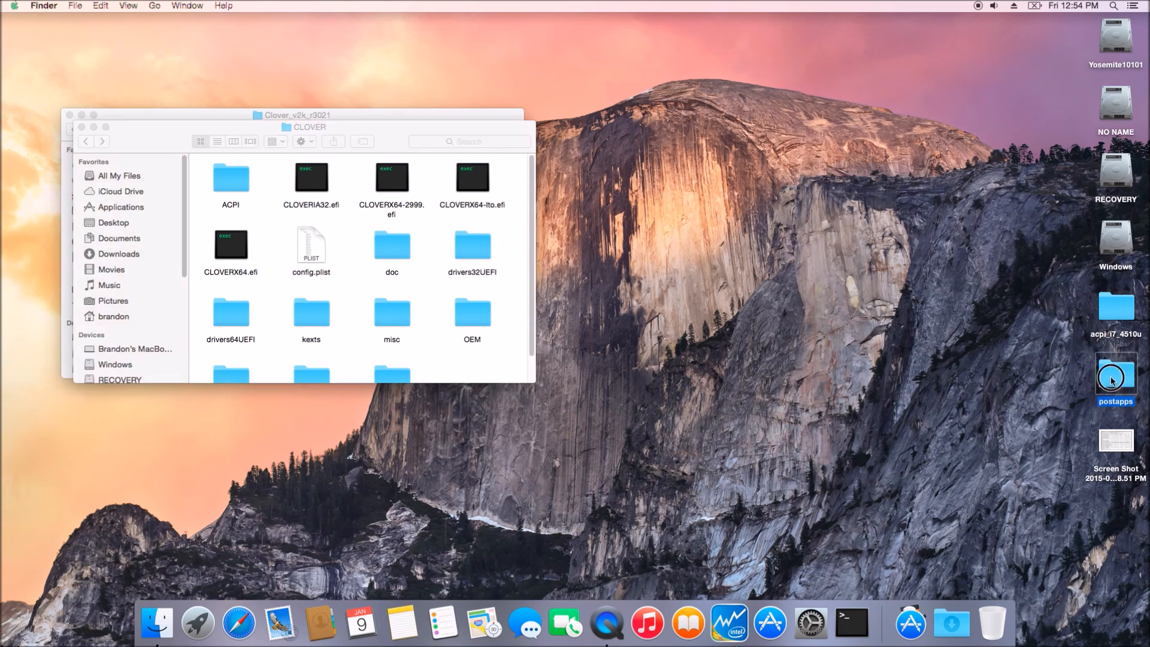
pyautogui.doubleClick(1111, 376)
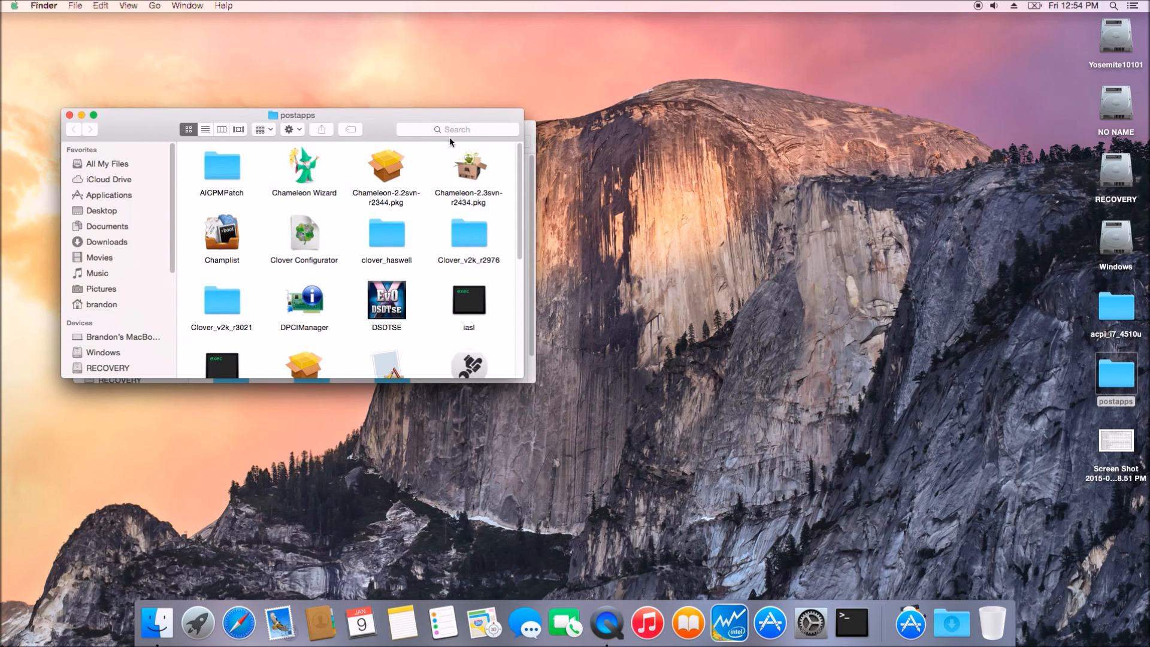
pyautogui.moveTo(384, 125); pyautogui.dragTo(835, 68)
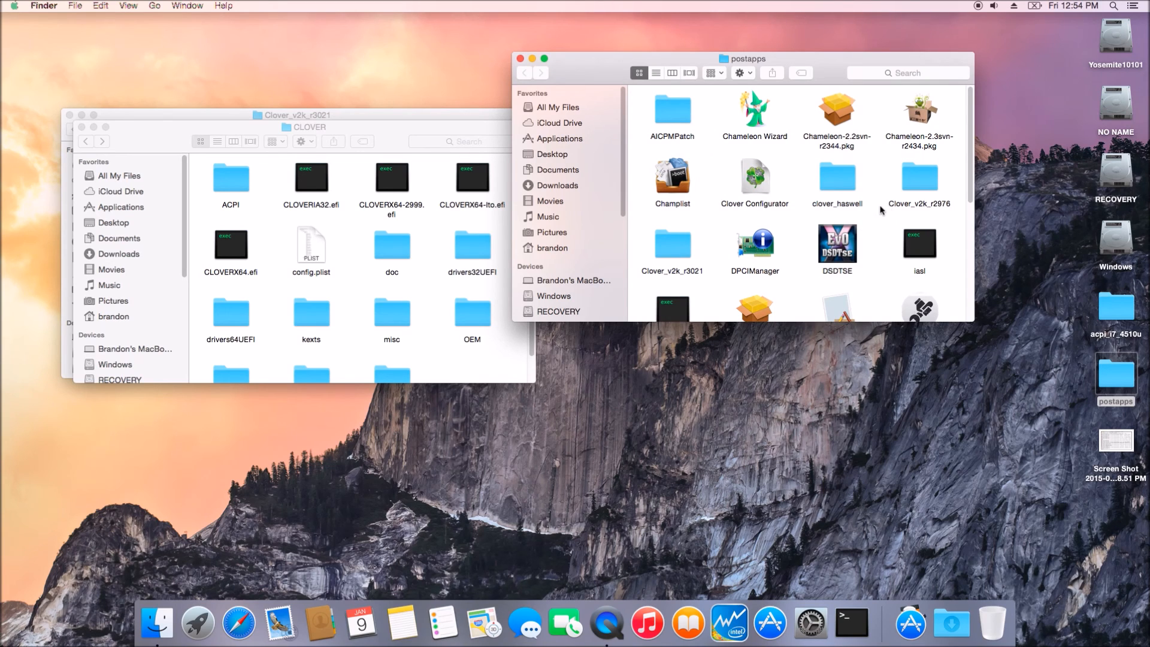
pyautogui.doubleClick(839, 181)
pyautogui.doubleClick(754, 118)
pyautogui.click(667, 105)
pyautogui.doubleClick(668, 105)
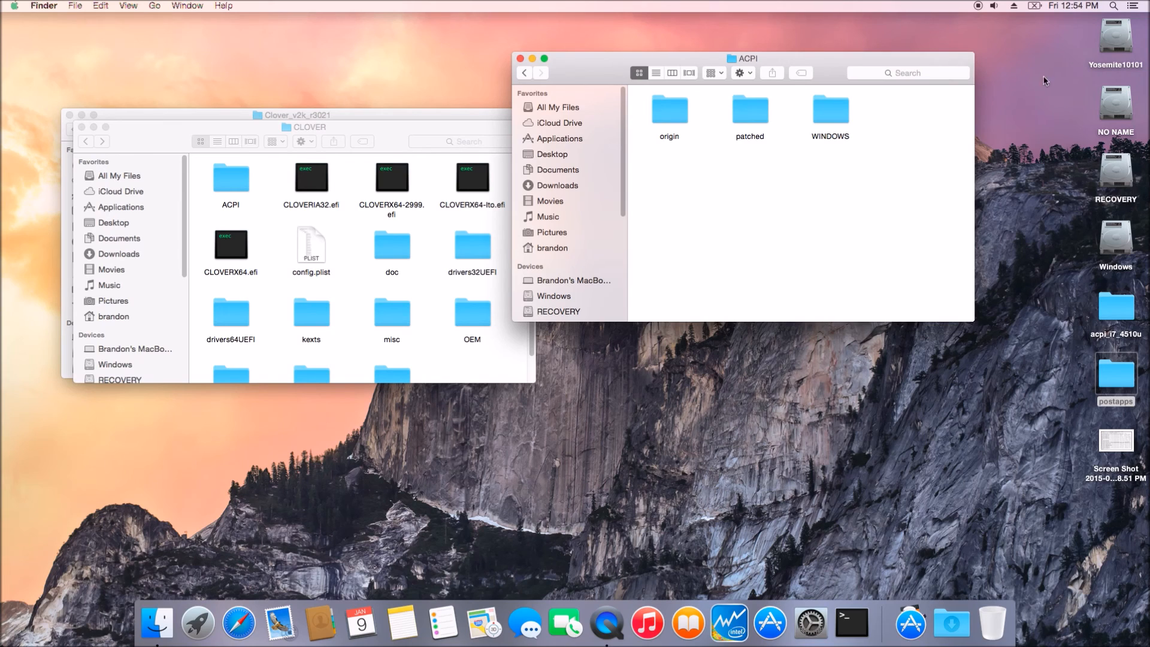
# Step: Open the patched ACPI folder in both the clover_haswell and the EFI CLOVER windows
pyautogui.doubleClick(757, 121)
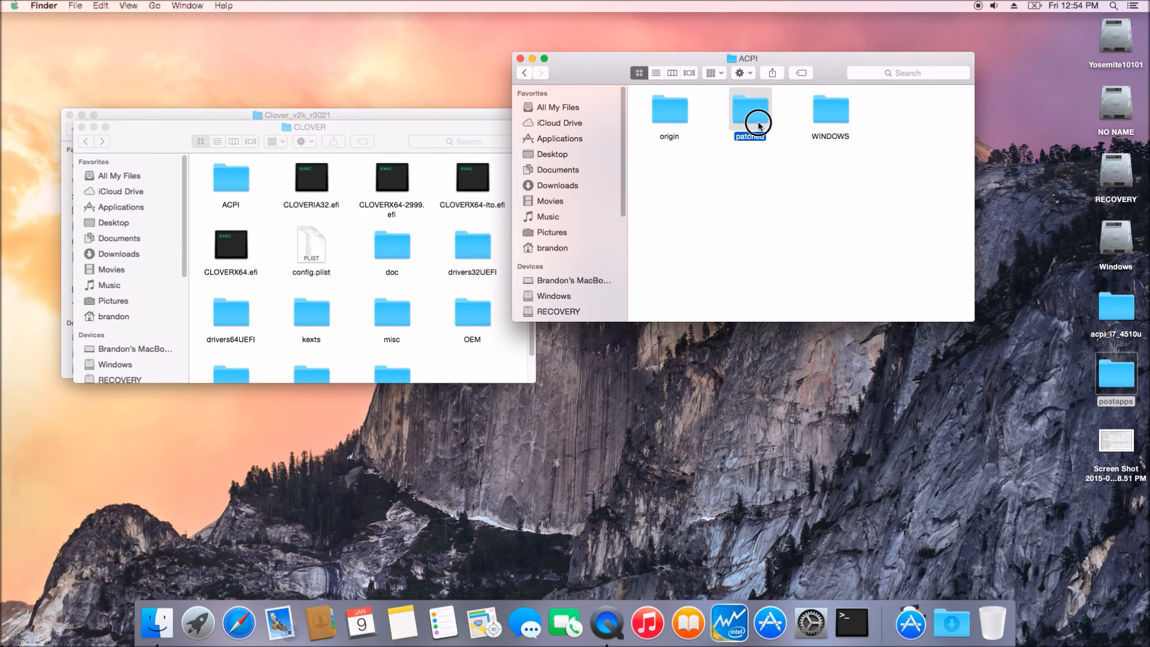
pyautogui.click(526, 74)
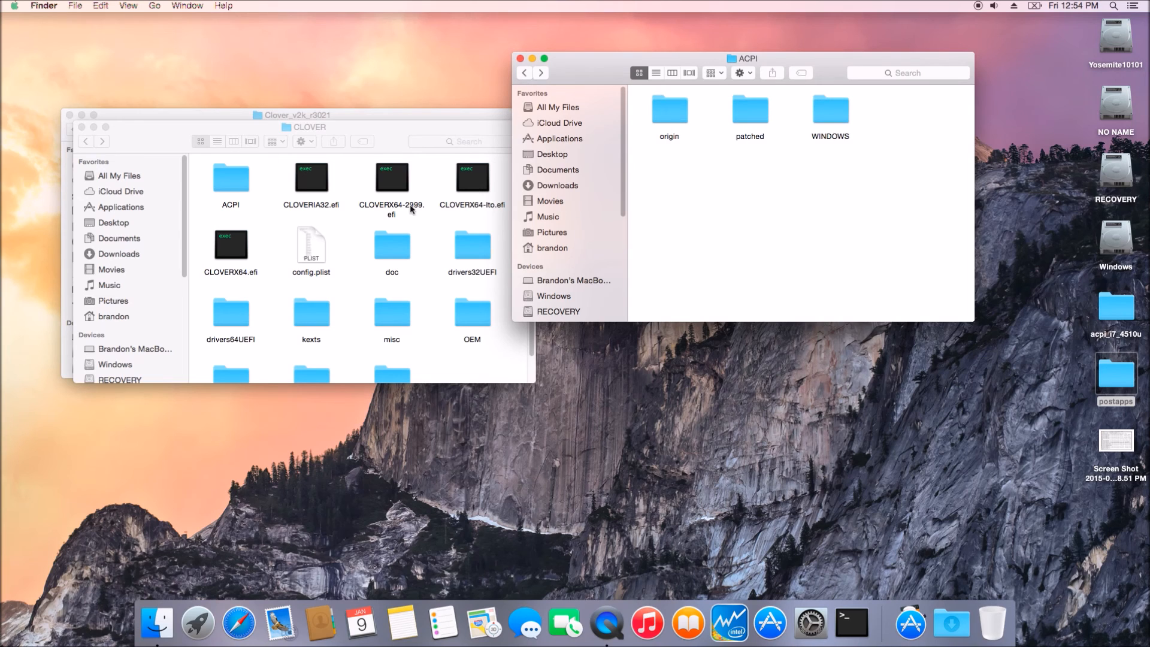
pyautogui.doubleClick(231, 190)
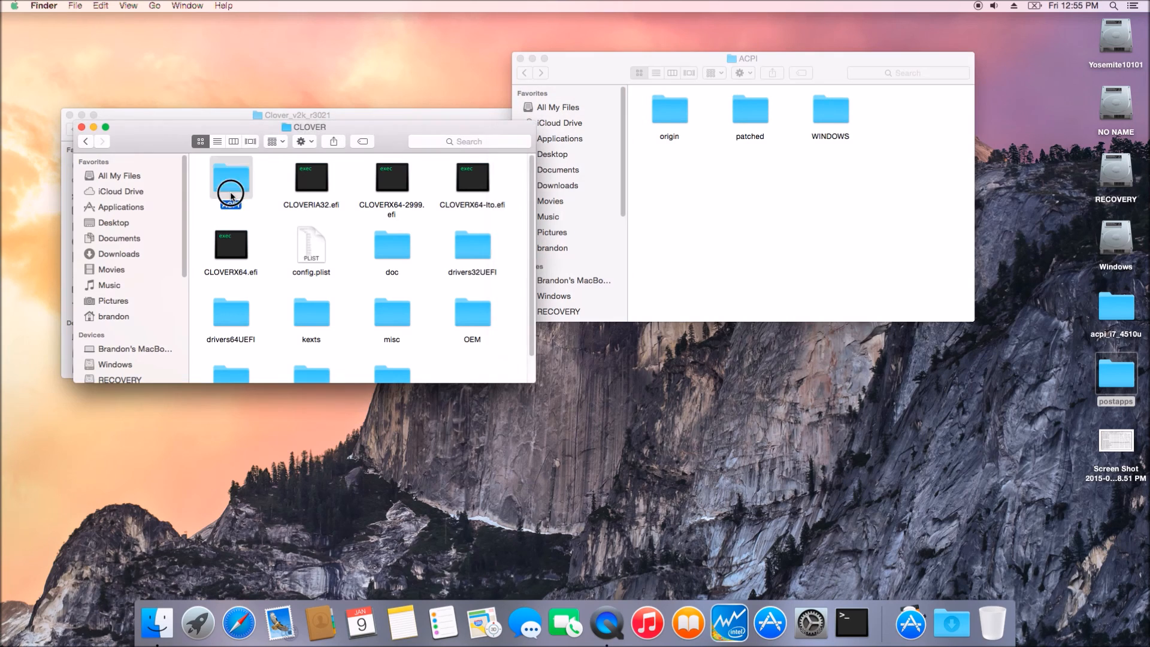
pyautogui.doubleClick(310, 183)
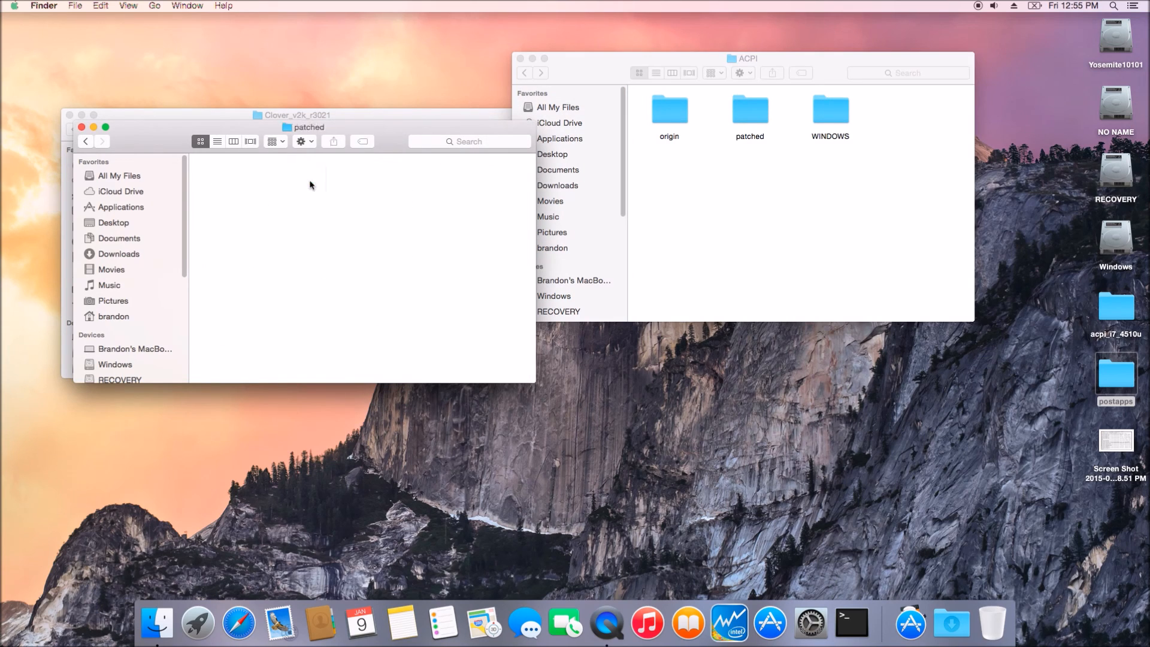
# Step: Copy DSDT.aml from clover_haswell's patched folder and SSDT.aml from the home Library ssdtPRGen folder into the EFI's ACPI/patched folder
pyautogui.doubleClick(751, 105)
pyautogui.moveTo(667, 119); pyautogui.dragTo(372, 226)
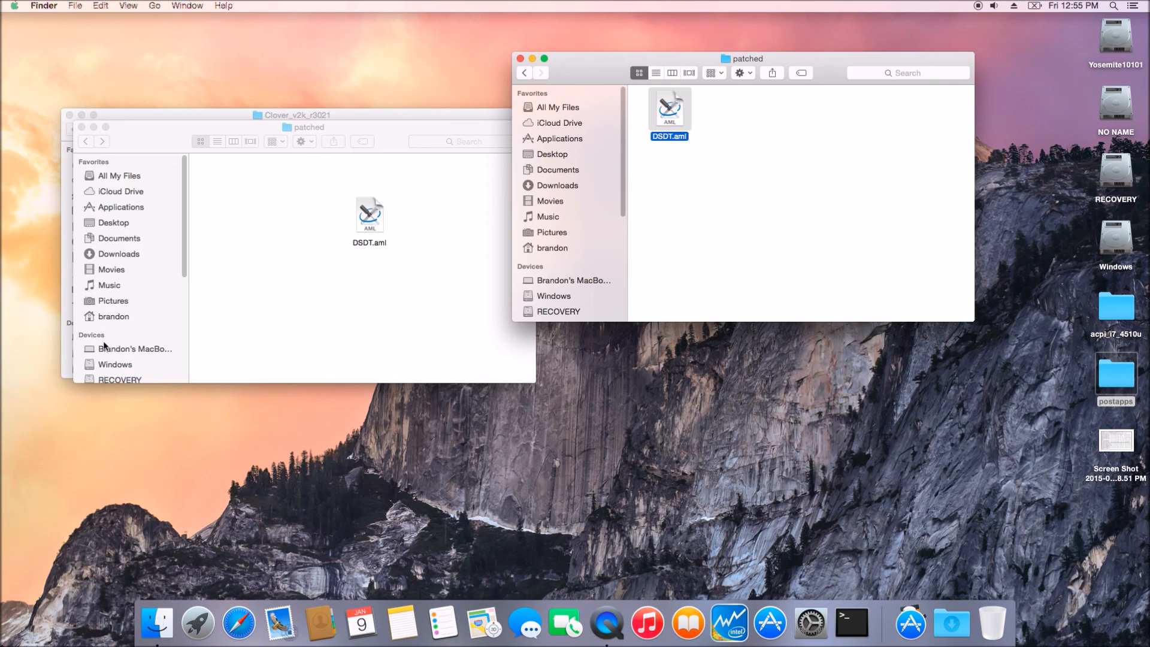
pyautogui.click(556, 251)
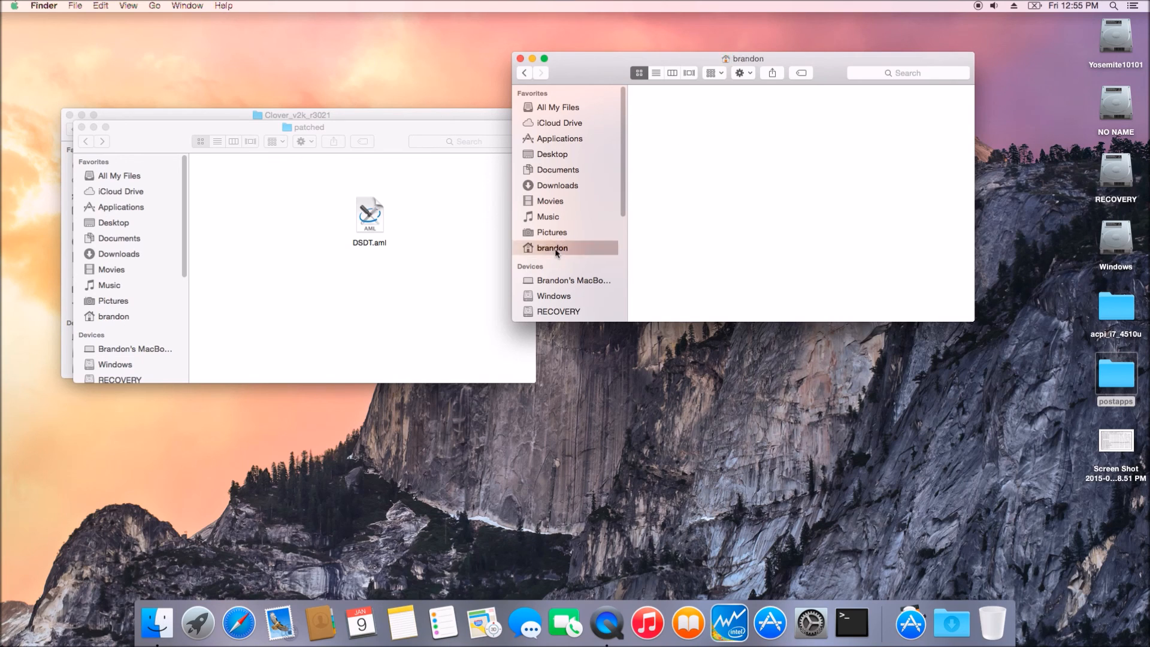
pyautogui.click(674, 248)
pyautogui.doubleClick(675, 249)
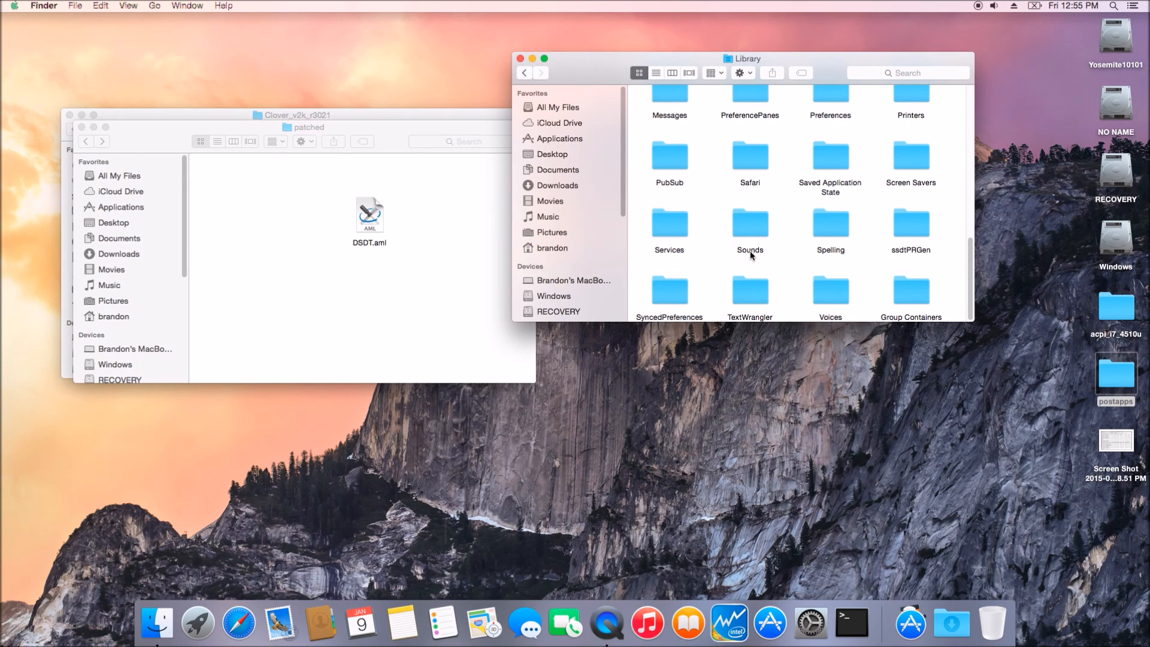
pyautogui.doubleClick(918, 231)
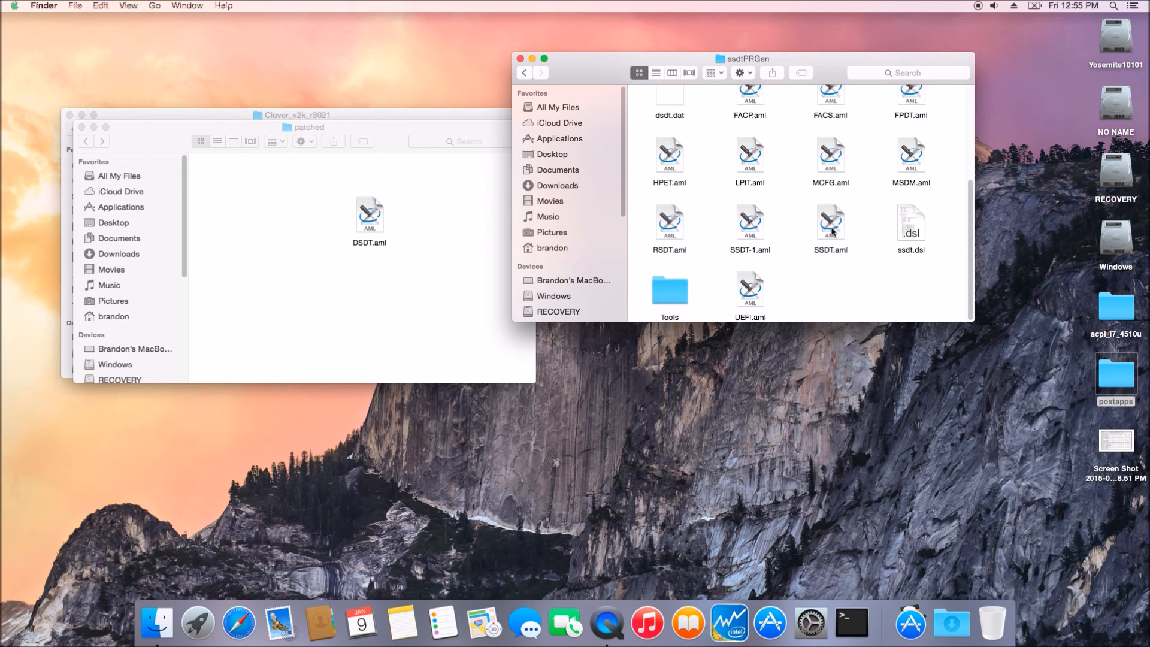
pyautogui.moveTo(833, 231); pyautogui.dragTo(446, 239)
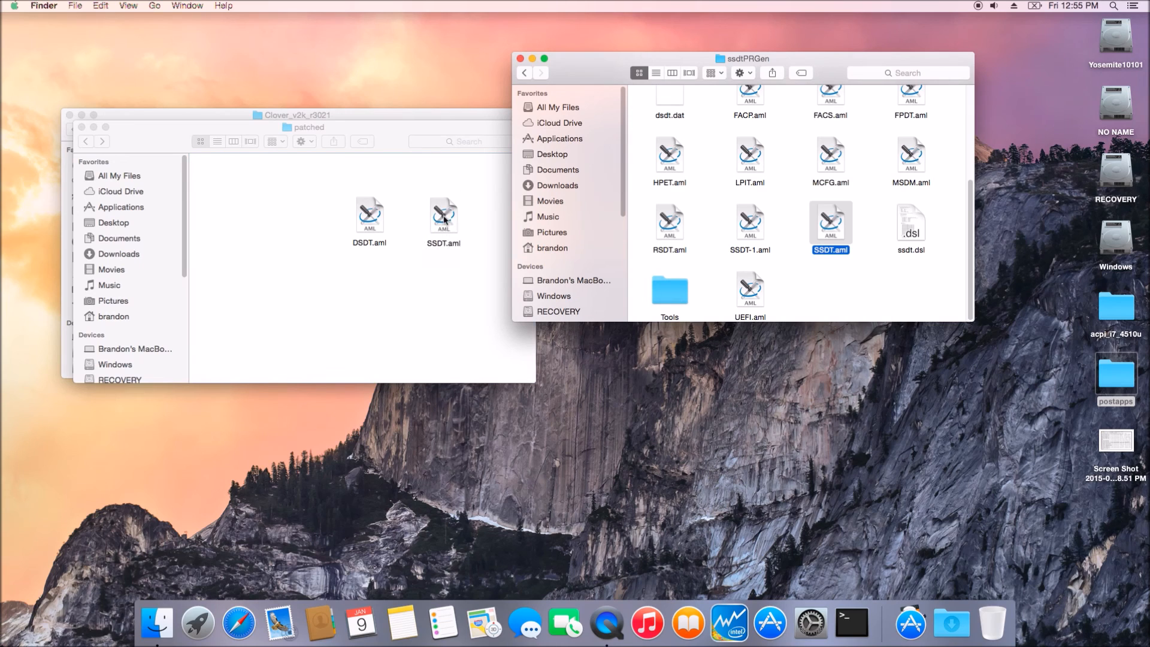
# Step: Clean up the icons in the EFI's patched folder by kind
pyautogui.click(348, 294)
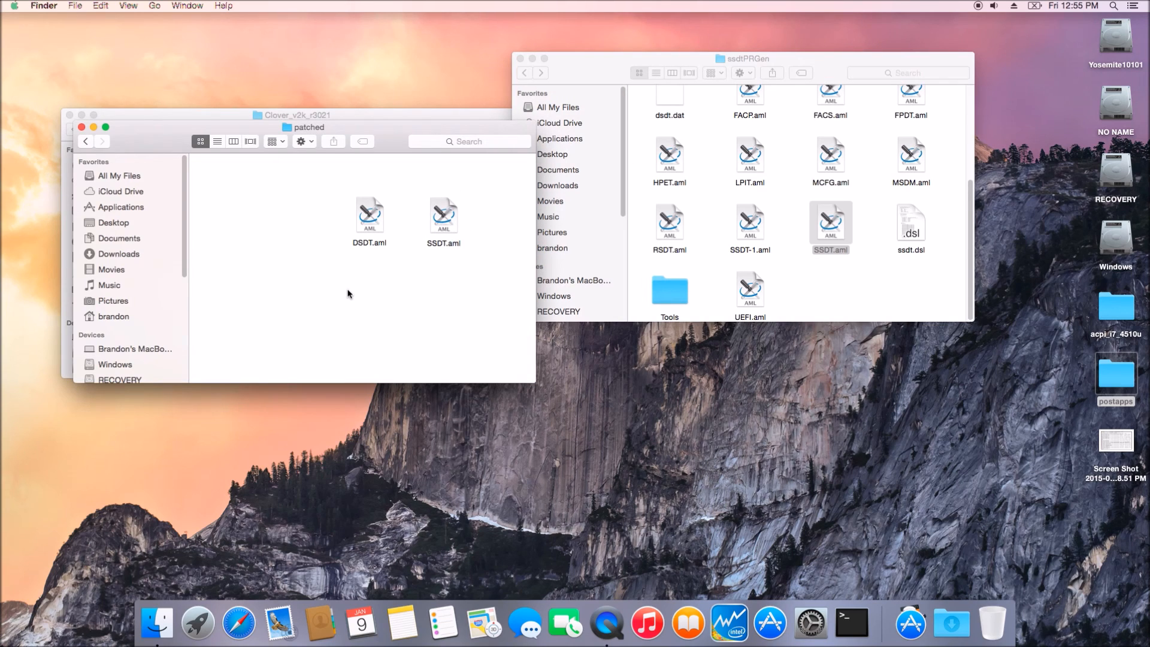
pyautogui.rightClick(349, 294)
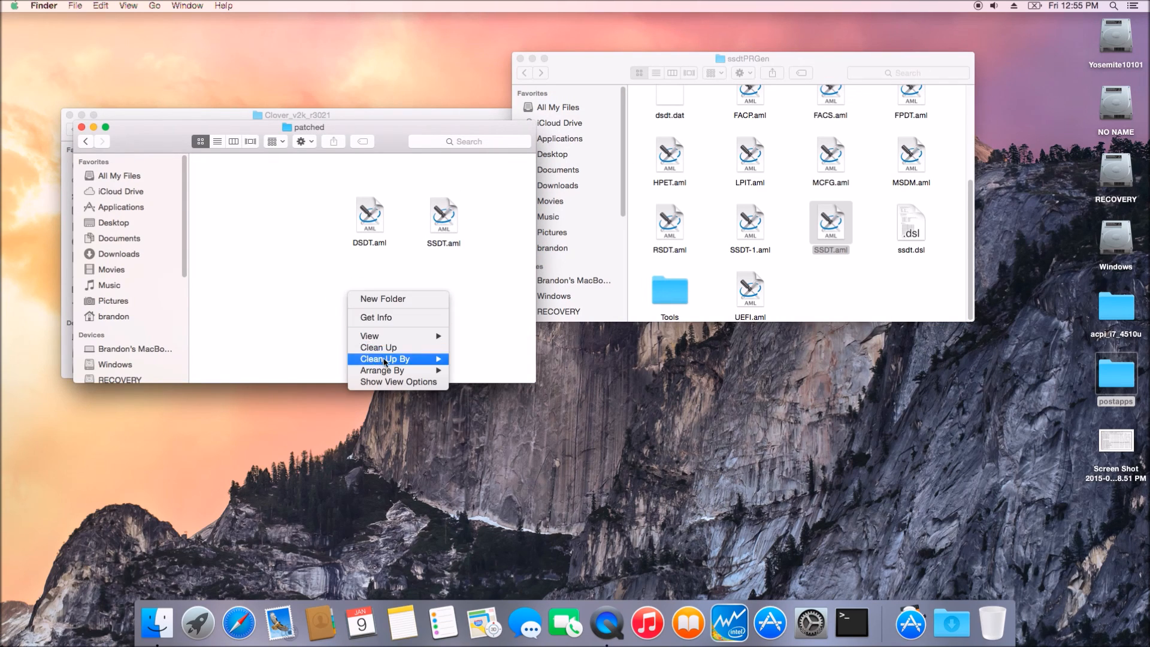
pyautogui.moveTo(418, 360)
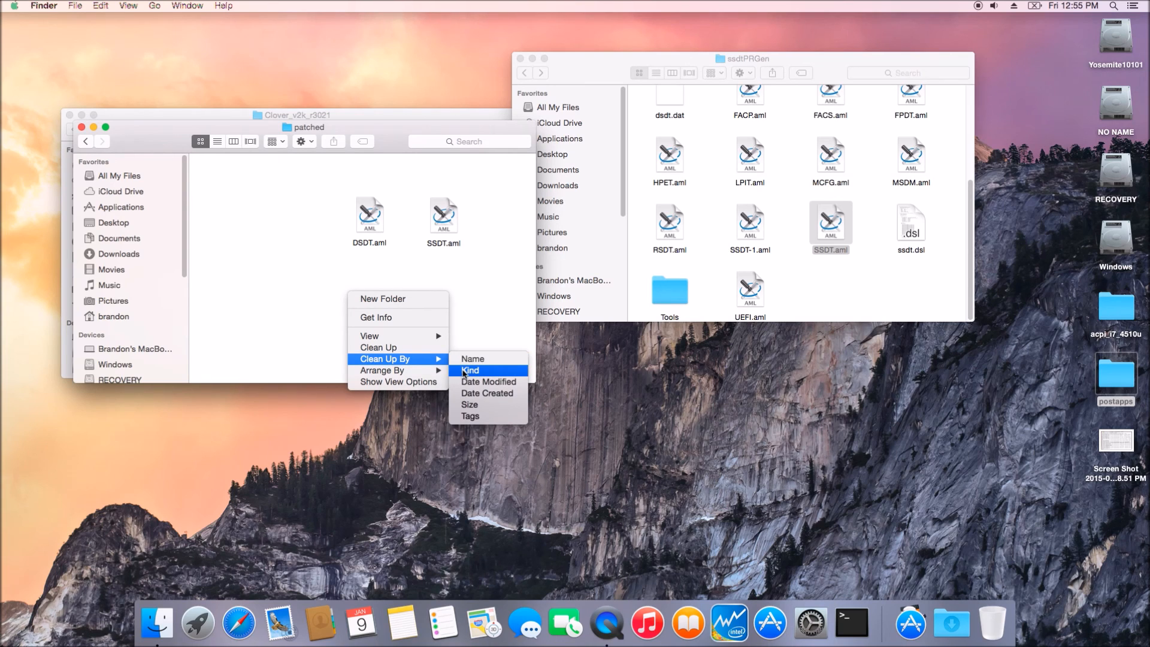
pyautogui.click(465, 372)
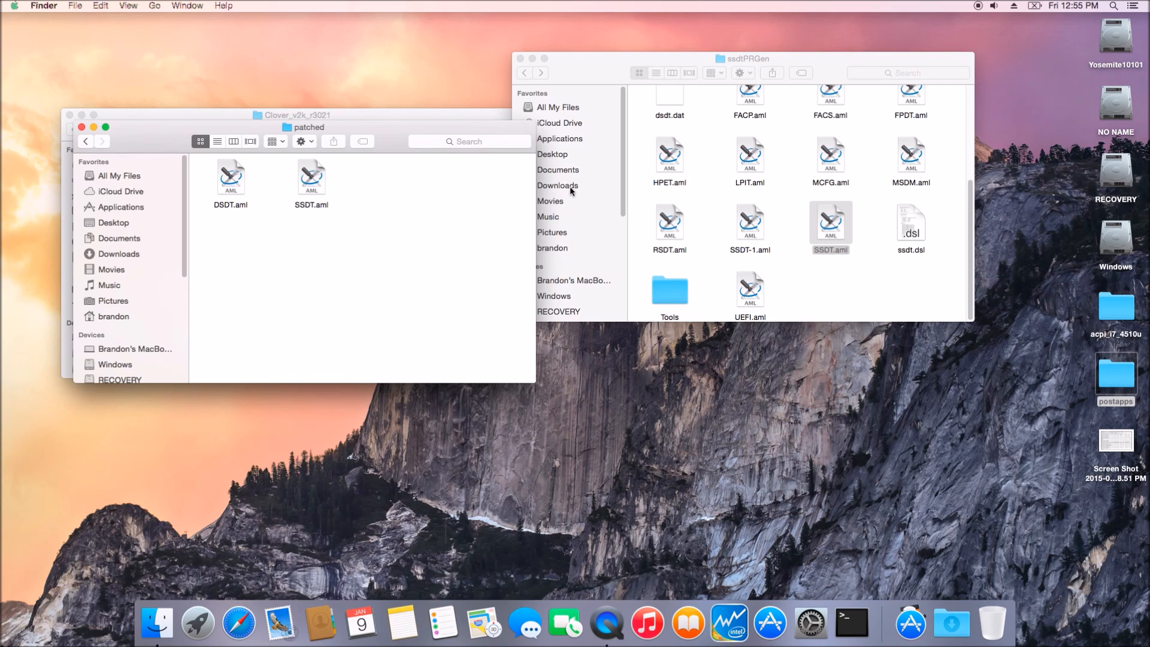
# Step: Go back to the EFI CLOVER folder and rename its config.plist to config_org.plist
pyautogui.click(85, 142)
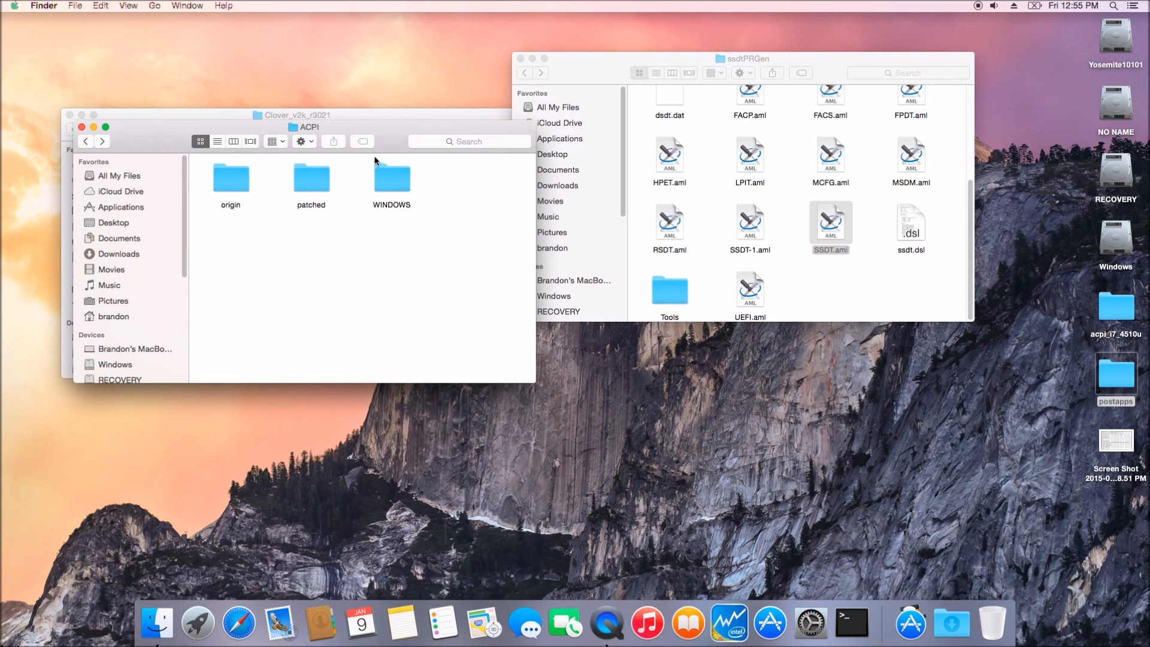
pyautogui.click(85, 141)
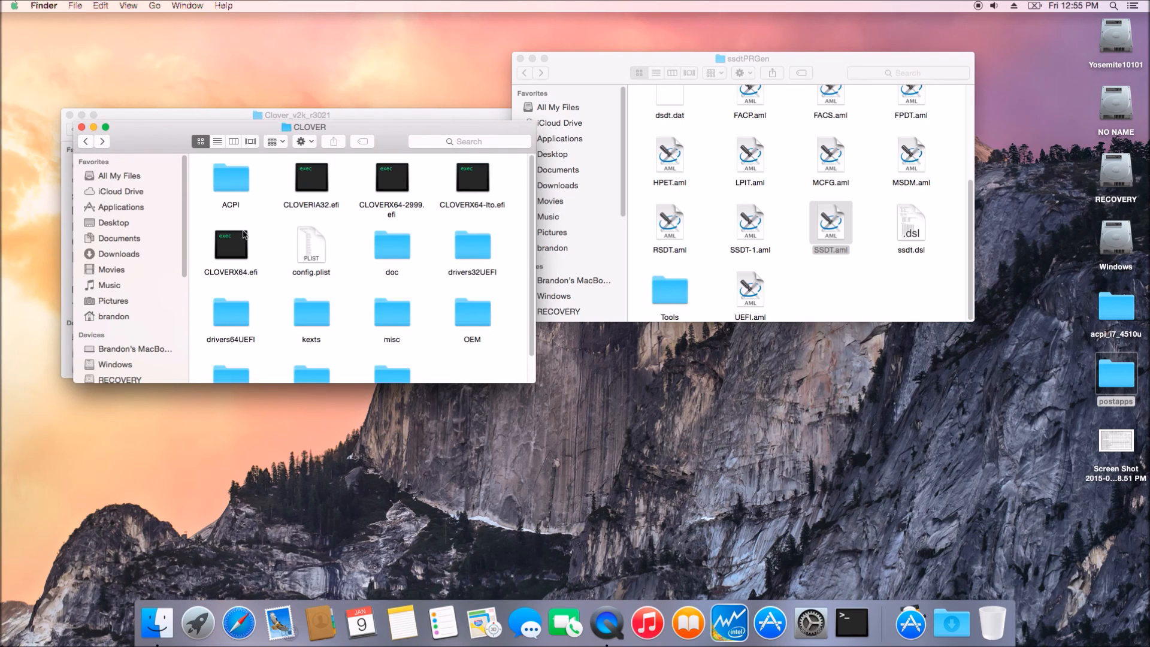
pyautogui.click(316, 271)
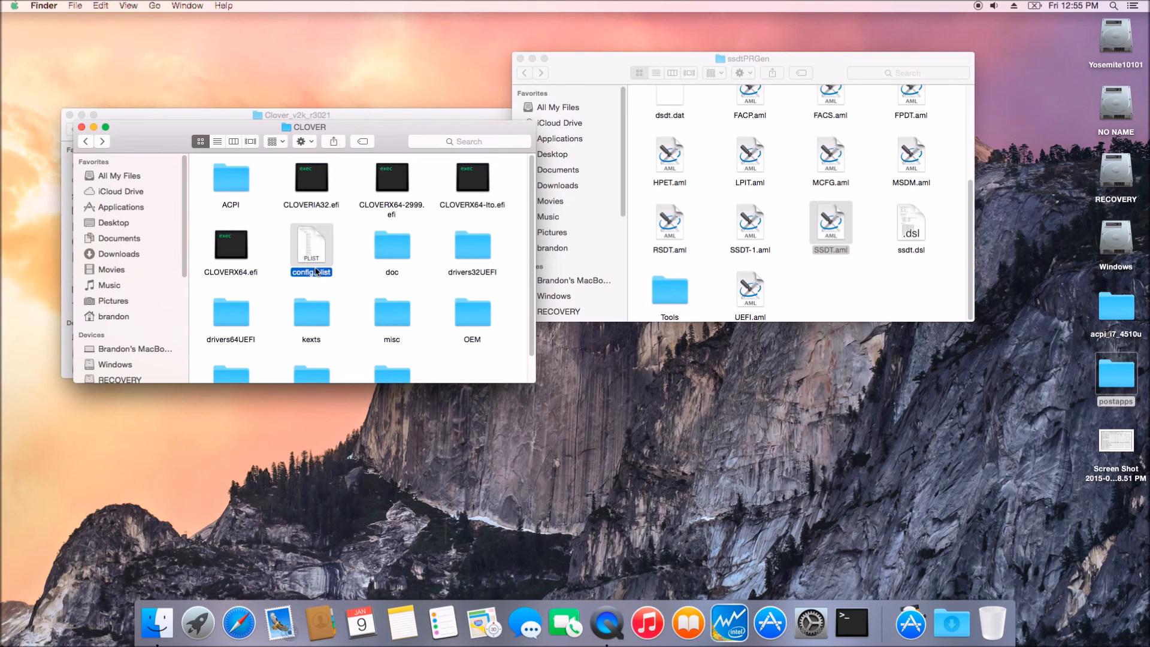
pyautogui.click(316, 271)
pyautogui.click(315, 271)
pyautogui.write('org')
pyautogui.press('Return')
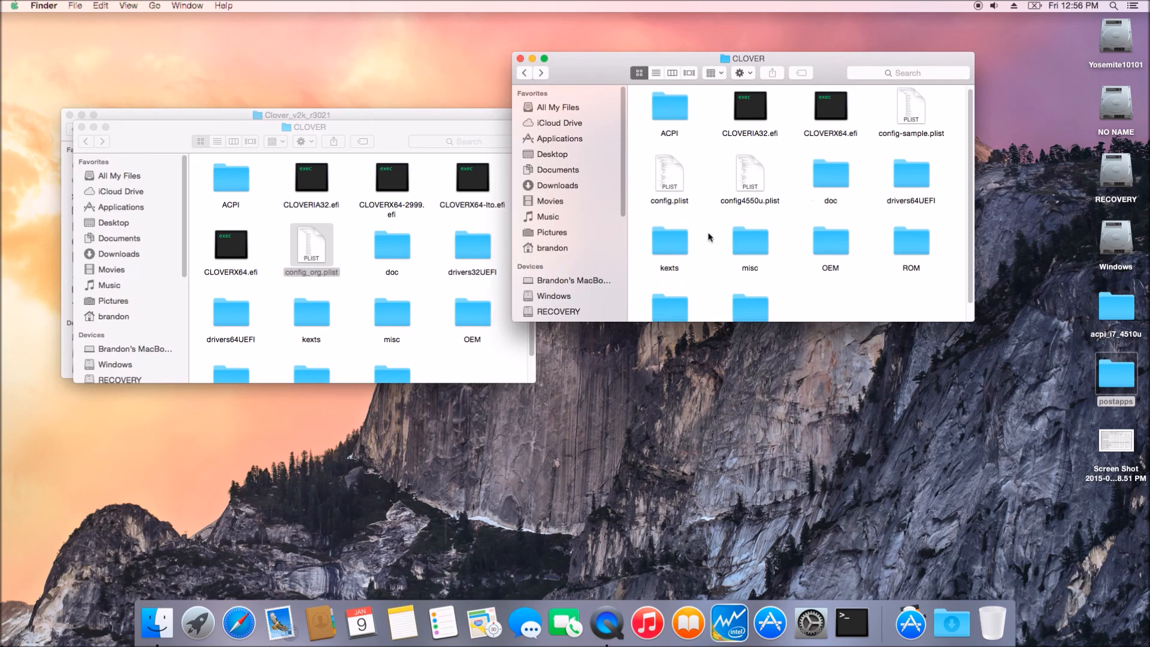
# Step: Copy config.plist from the clover_haswell CLOVER folder into the EFI CLOVER folder
pyautogui.click(675, 178)
pyautogui.moveTo(675, 178); pyautogui.dragTo(447, 287)
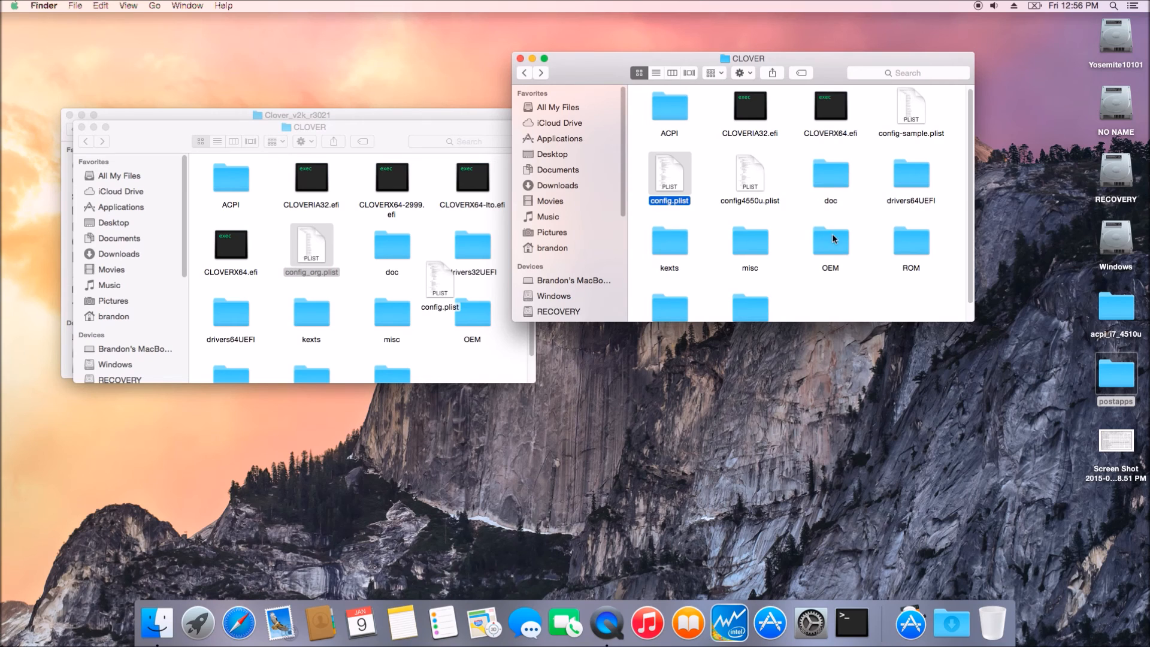
pyautogui.moveTo(400, 131); pyautogui.dragTo(372, 57)
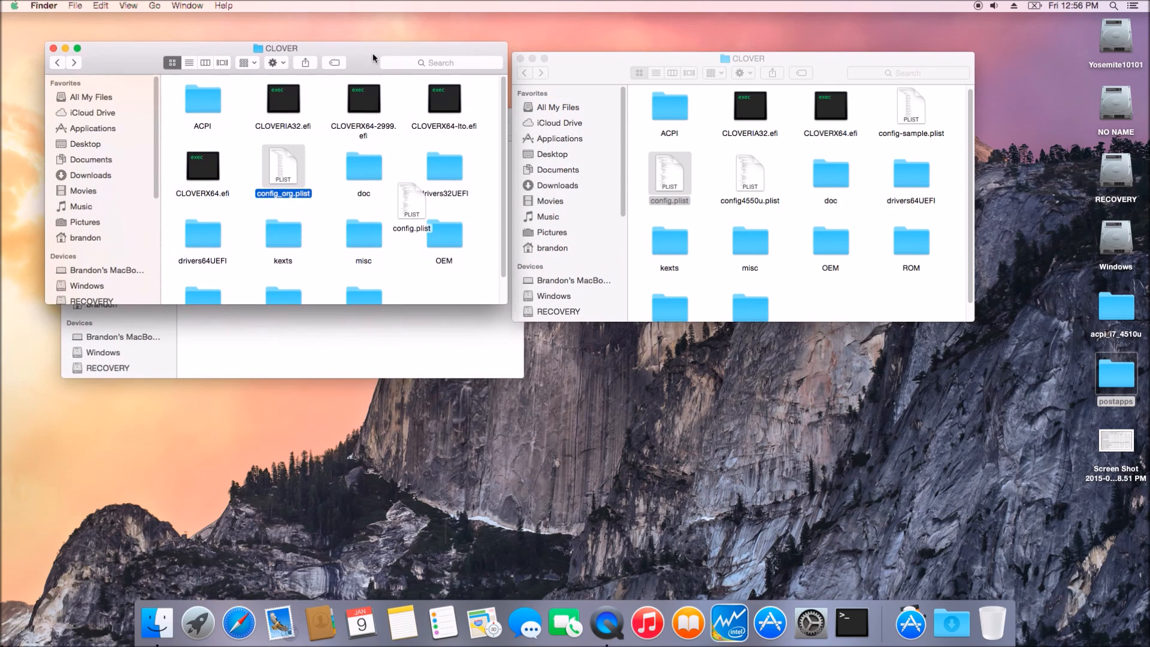
# Step: Arrange the EFI CLOVER folder's items by name
pyautogui.rightClick(413, 297)
pyautogui.moveTo(443, 375)
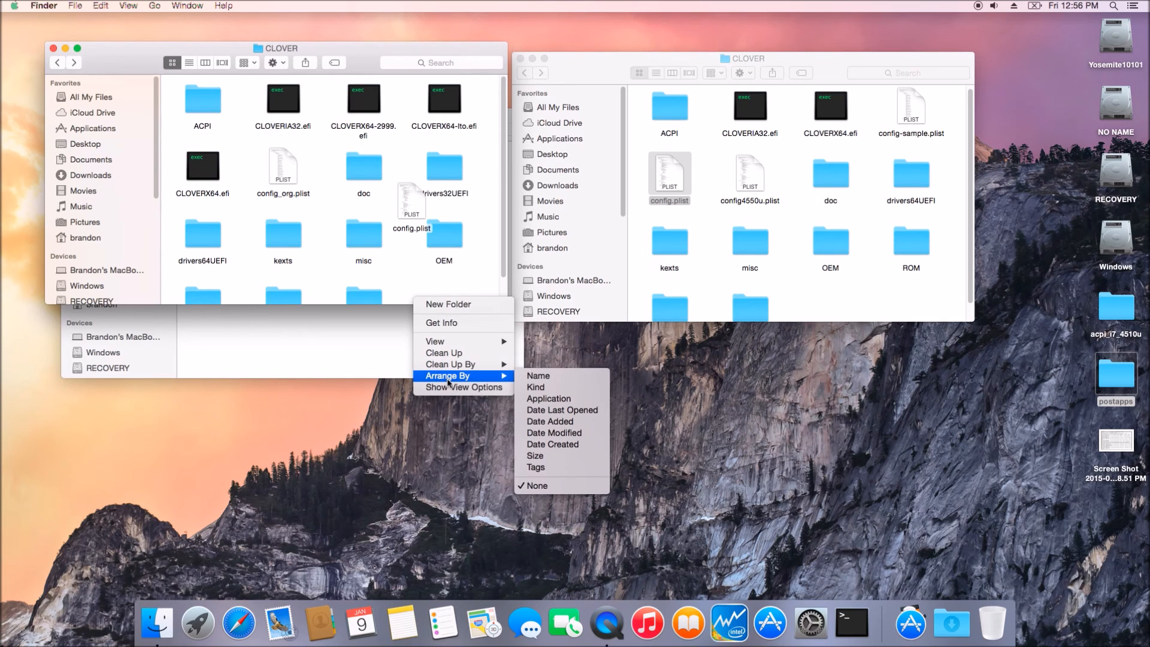
pyautogui.click(528, 376)
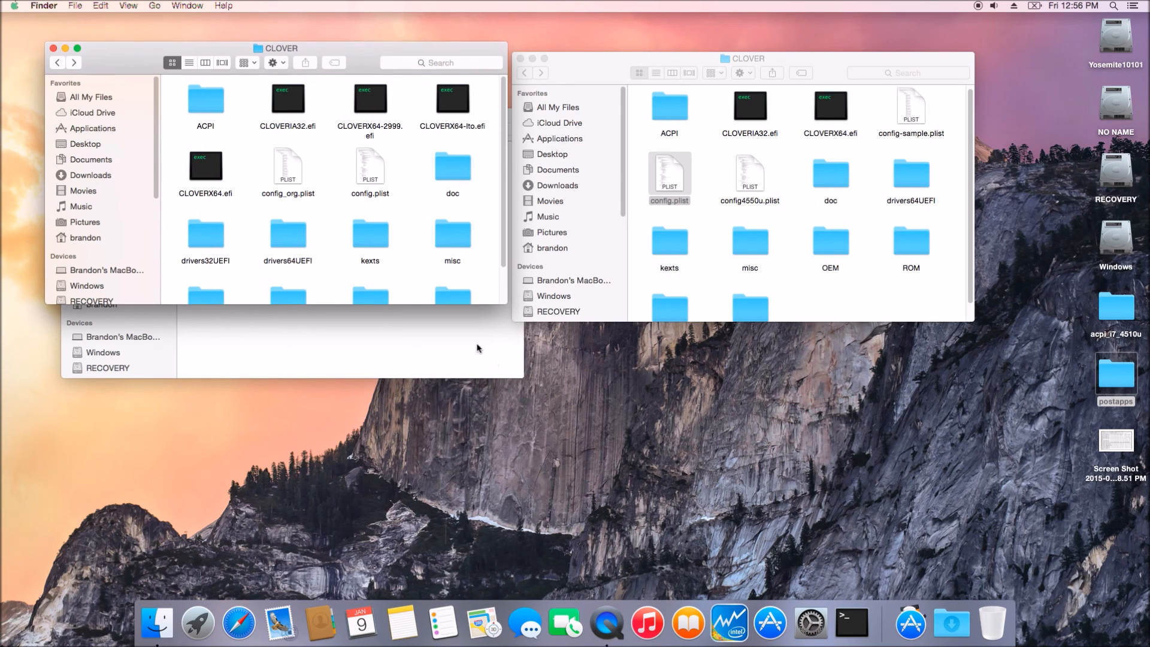
# Step: Copy HFSPlus.efi and NTFS.efi from clover_haswell's drivers64UEFI into the EFI's drivers64UEFI folder
pyautogui.doubleClick(286, 240)
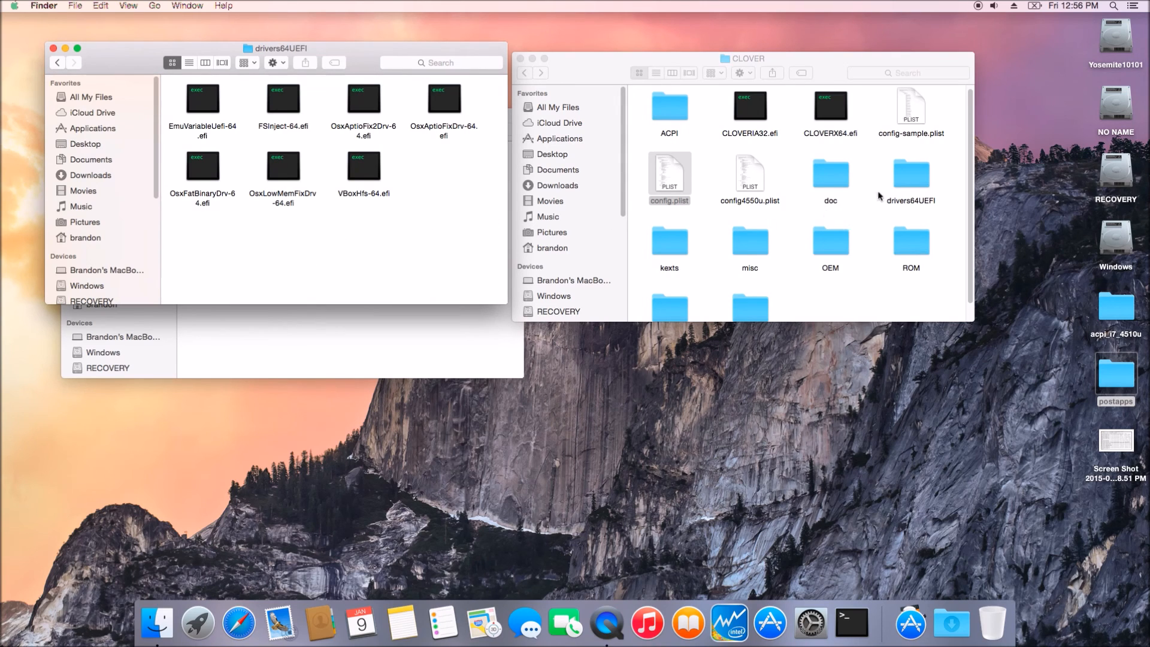
pyautogui.doubleClick(909, 183)
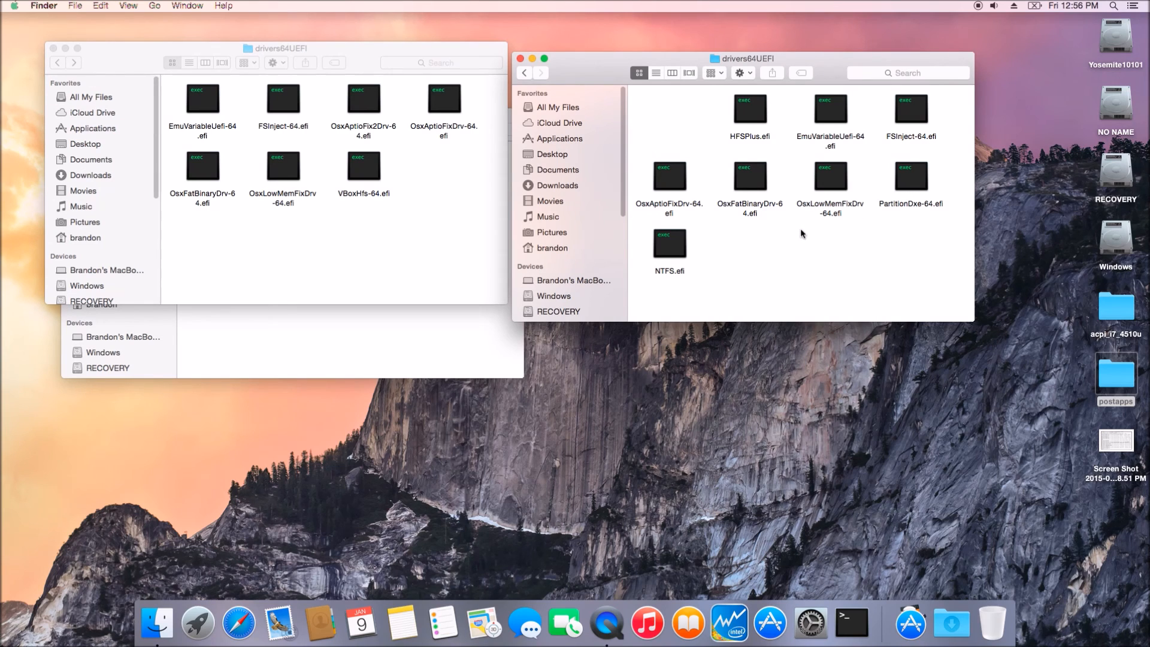
pyautogui.moveTo(742, 119); pyautogui.dragTo(447, 186)
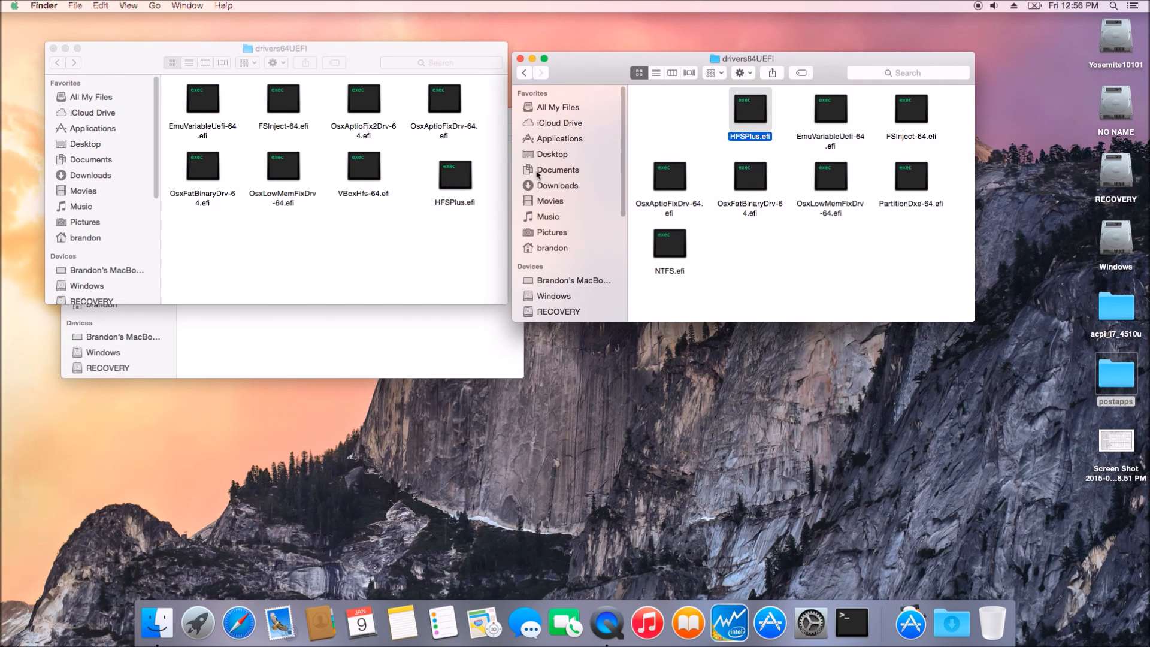
pyautogui.moveTo(672, 246); pyautogui.dragTo(473, 264)
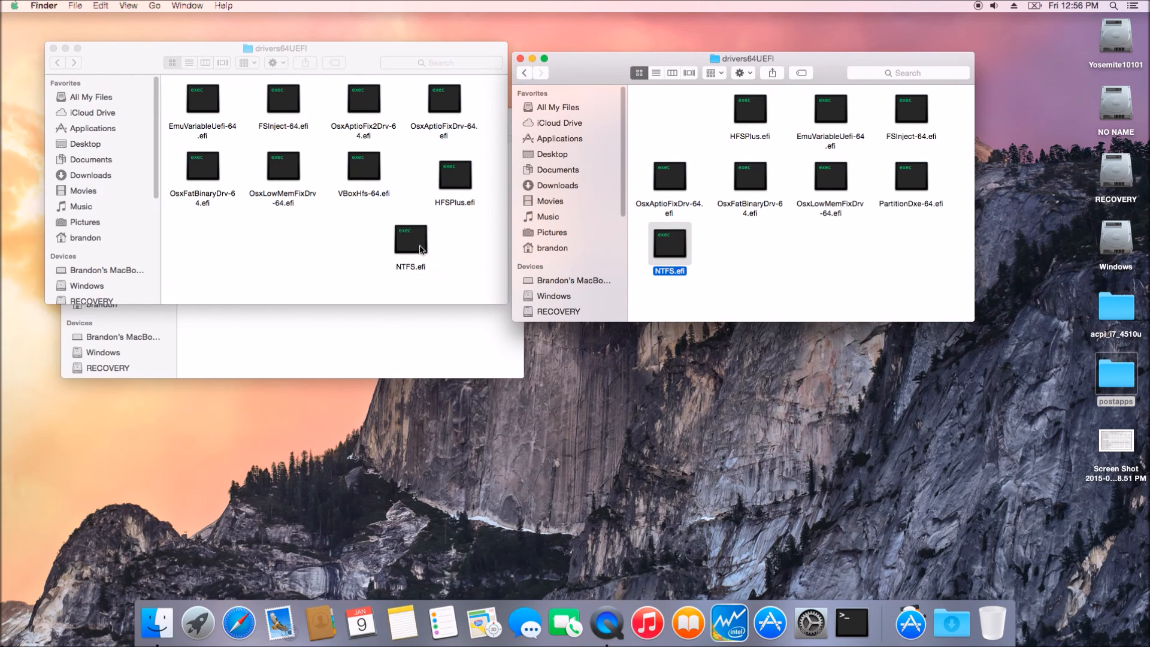
pyautogui.click(367, 175)
pyautogui.click(366, 176)
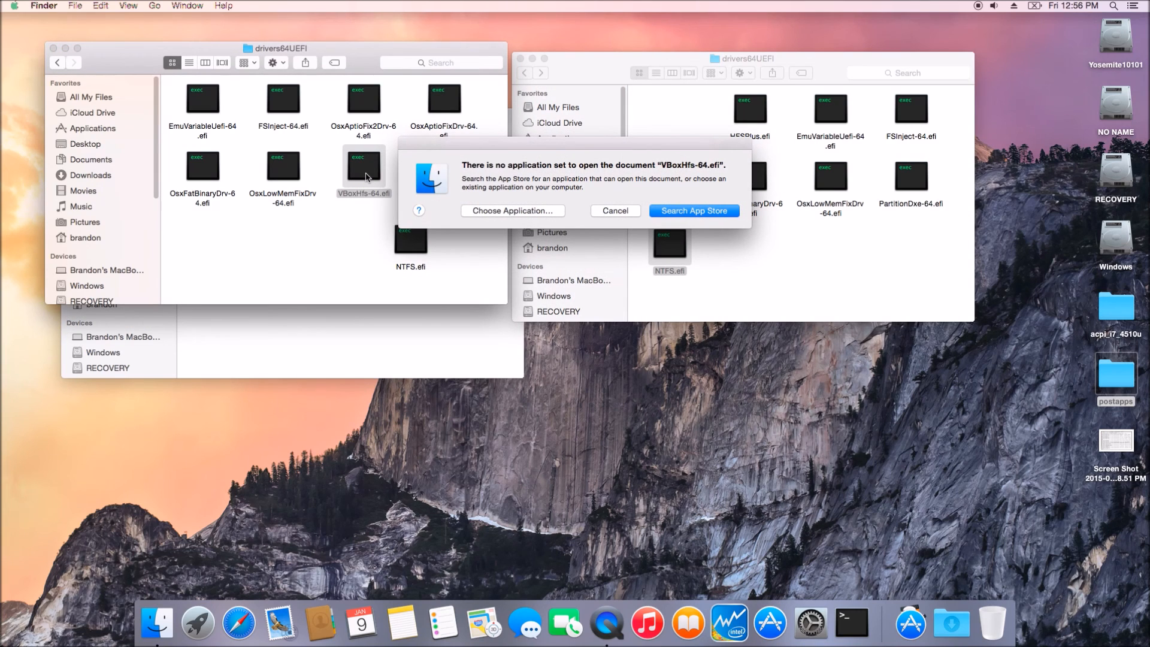
pyautogui.click(605, 217)
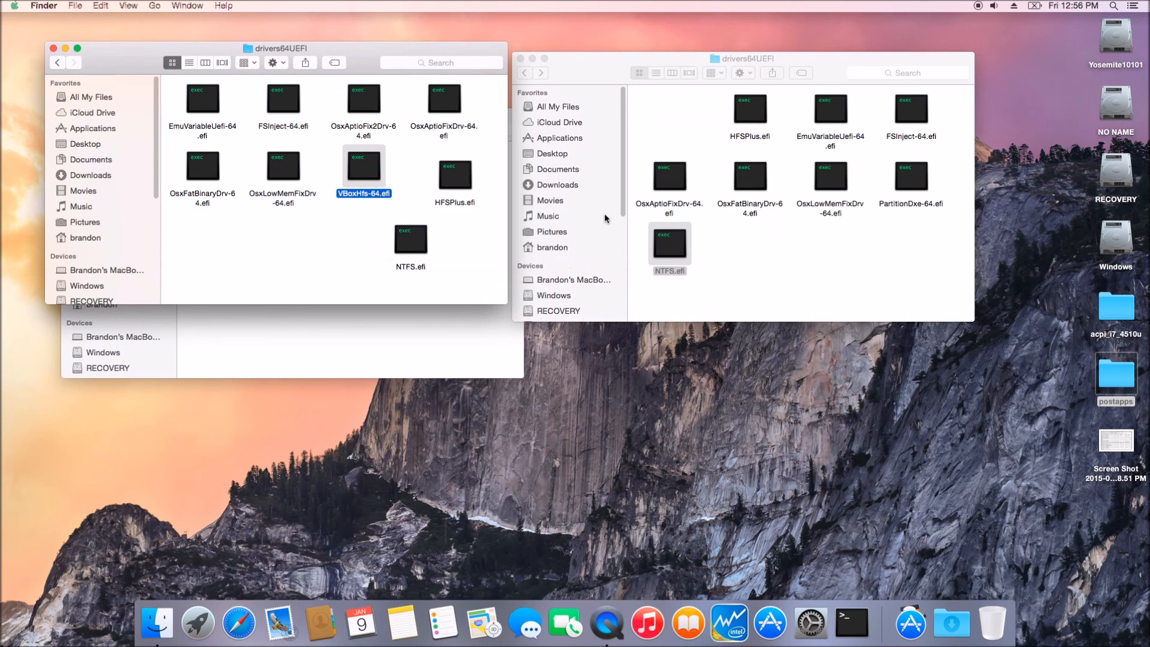
# Step: Delete VBoxHfs-64.efi immediately from the EFI's drivers64UEFI folder
pyautogui.rightClick(368, 177)
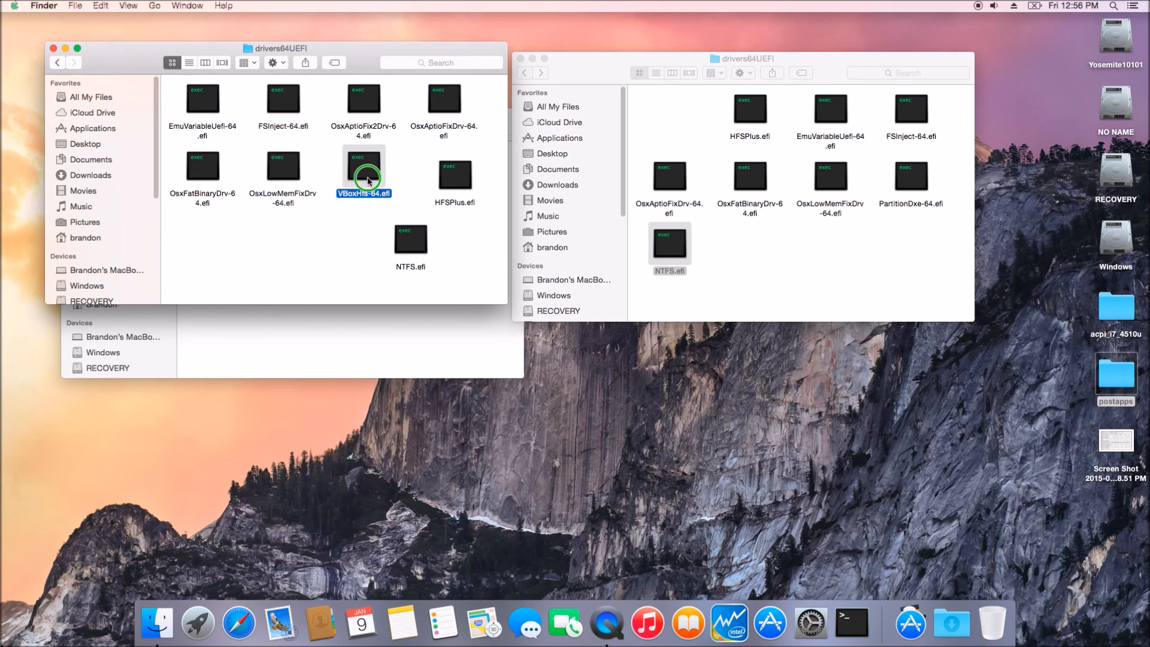
pyautogui.click(388, 213)
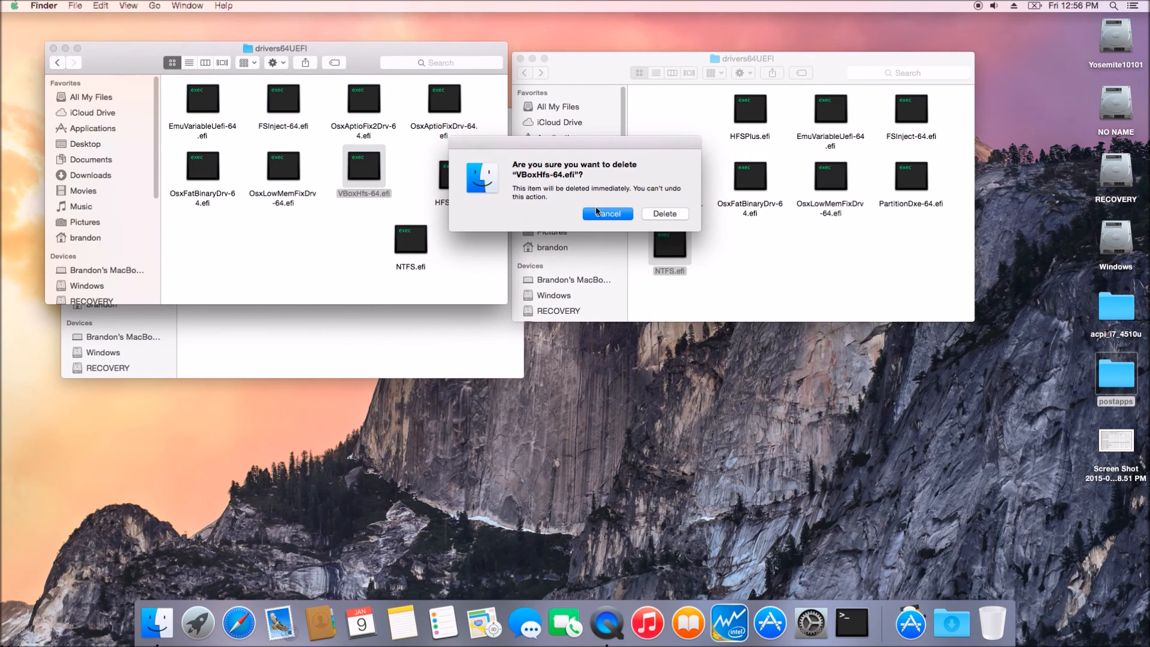
pyautogui.click(661, 214)
# Step: Tidy the icon layout in both drivers64UEFI windows
pyautogui.rightClick(295, 207)
pyautogui.click(419, 286)
pyautogui.rightClick(762, 257)
pyautogui.click(873, 340)
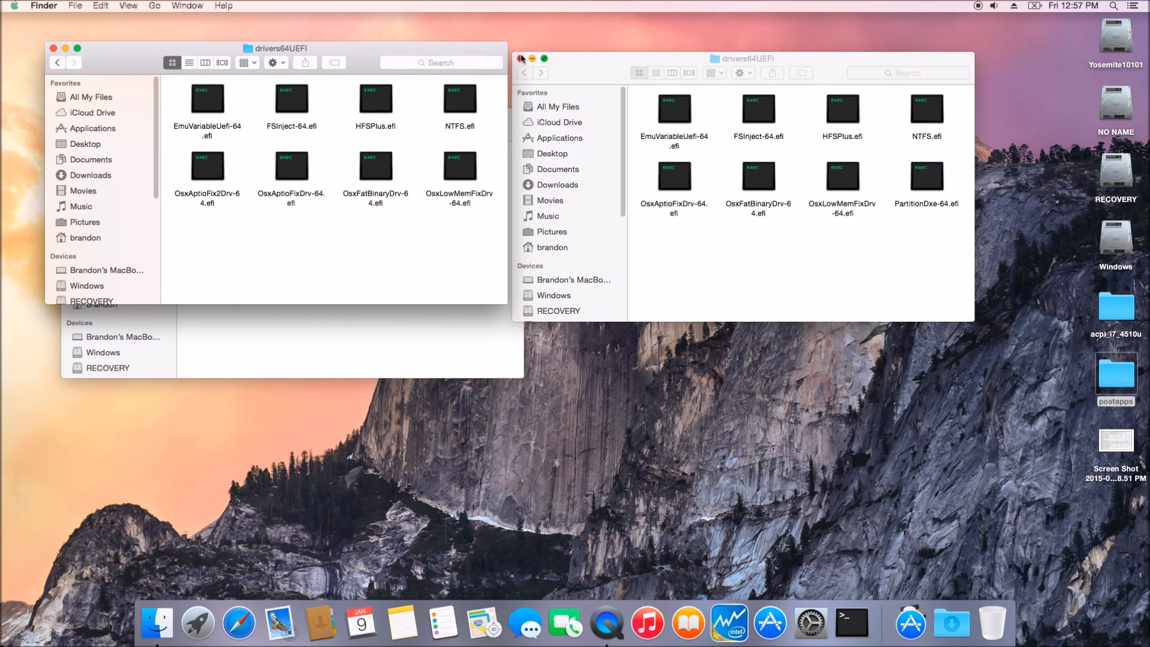
# Step: Open the kexts folder in both the EFI and clover_haswell CLOVER windows, and browse clover_haswell's 10.10 kexts
pyautogui.click(58, 63)
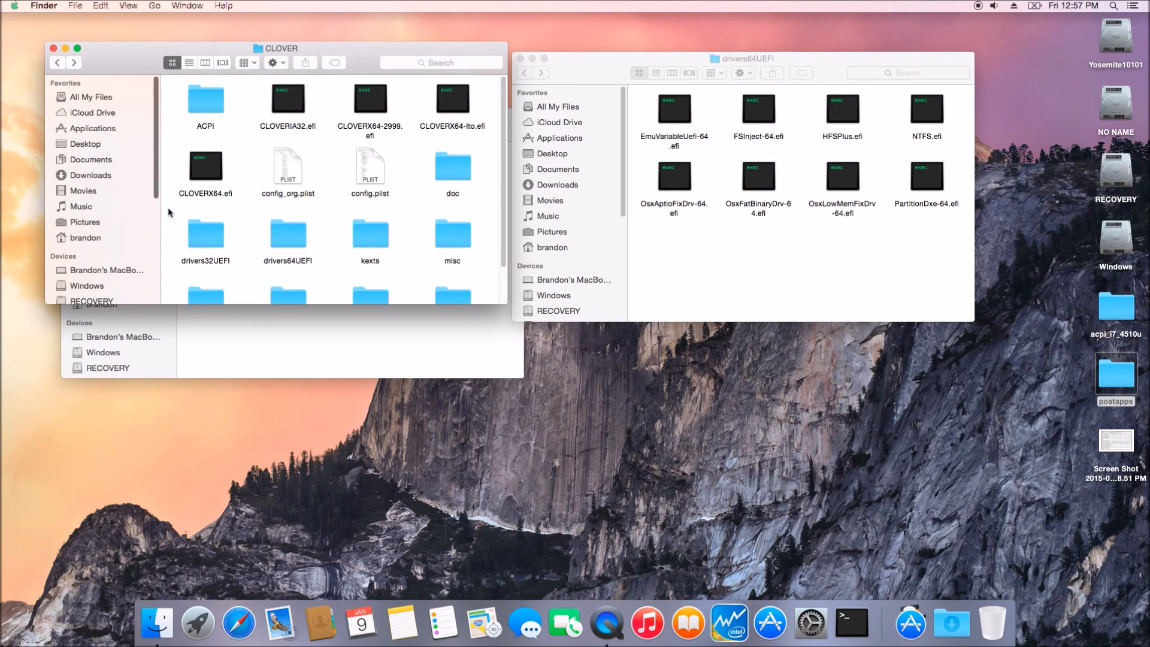
pyautogui.scroll(-3, 303, 259)
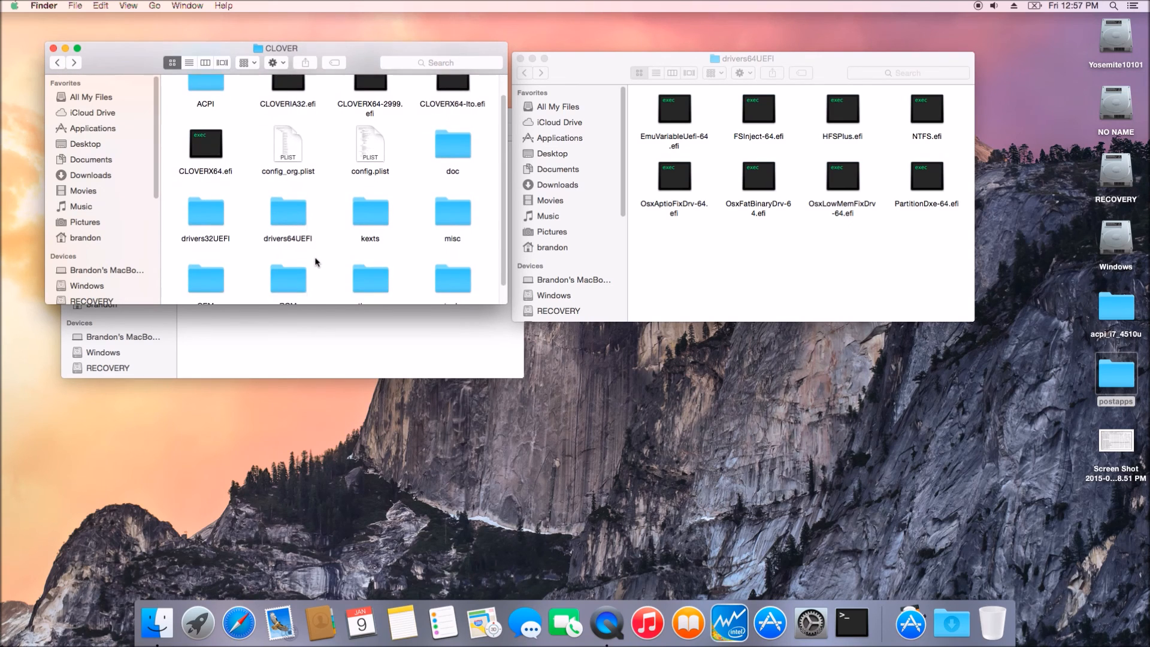
pyautogui.click(365, 200)
pyautogui.doubleClick(364, 197)
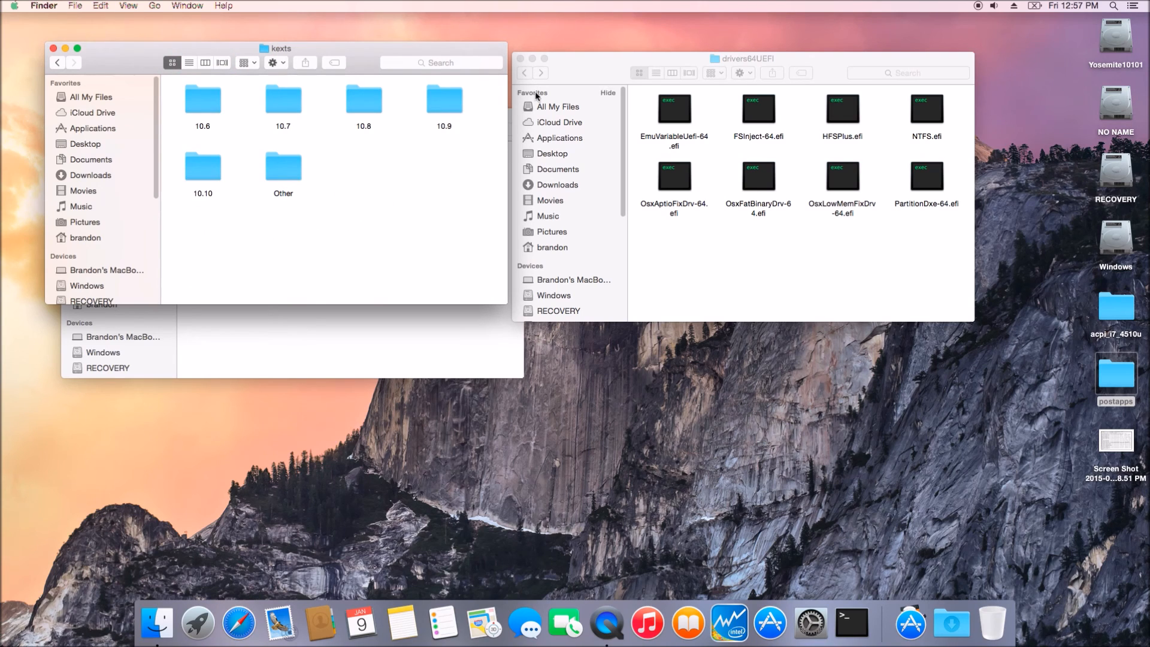
pyautogui.click(525, 75)
pyautogui.click(524, 75)
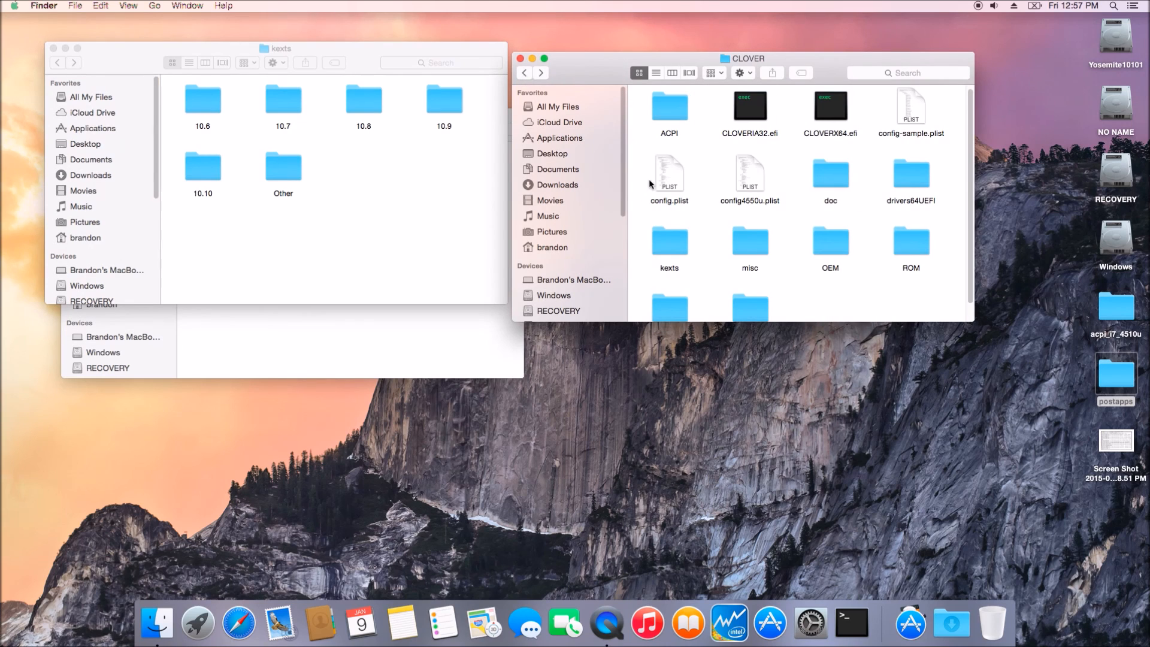
pyautogui.doubleClick(676, 243)
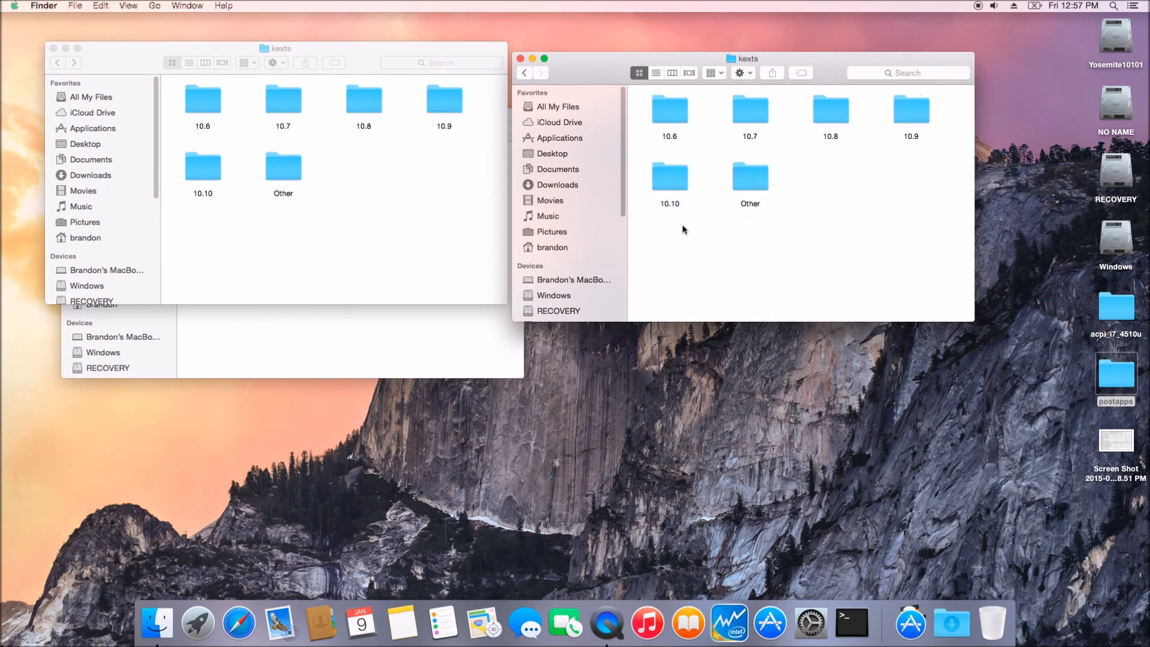
pyautogui.doubleClick(676, 185)
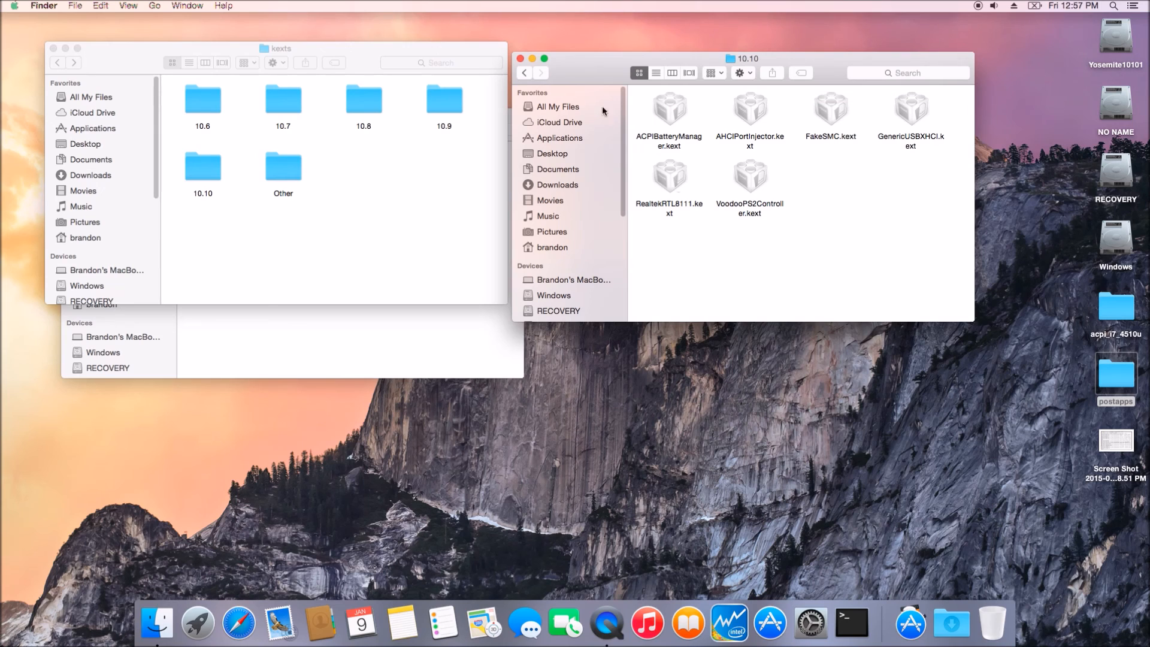
# Step: Go back to clover_haswell's kexts folder and copy its 10.8, 10.9 and 10.10 folders
pyautogui.rightClick(528, 76)
pyautogui.click(526, 78)
pyautogui.click(525, 73)
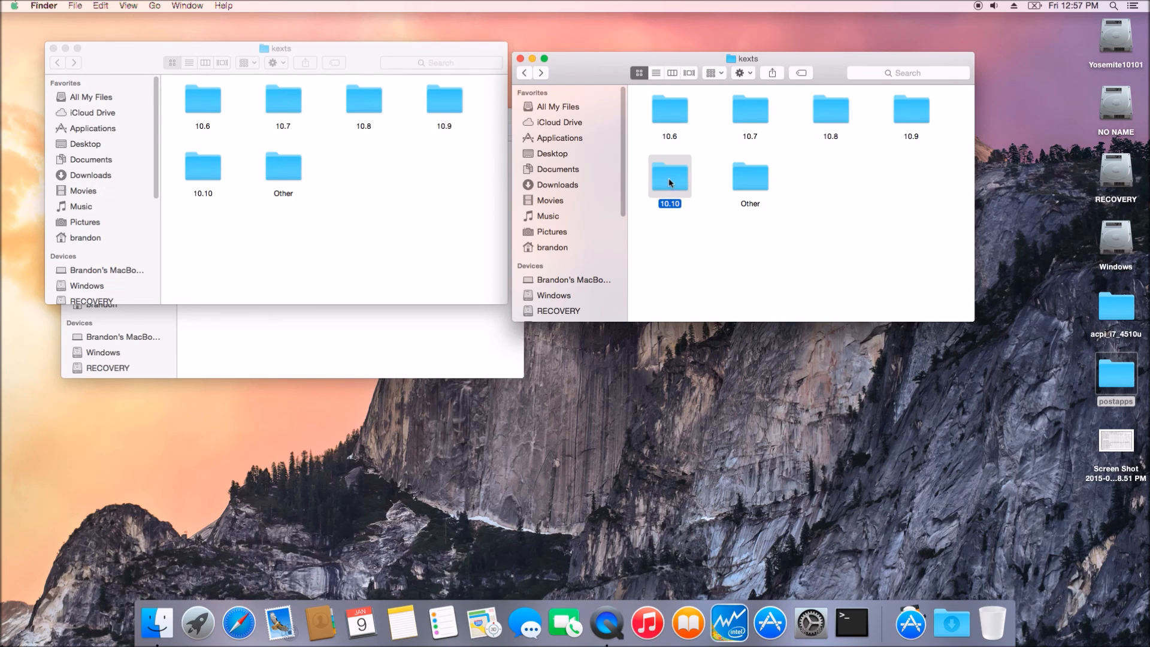
pyautogui.keyDown('super'); pyautogui.click(842, 115); pyautogui.keyUp('super')
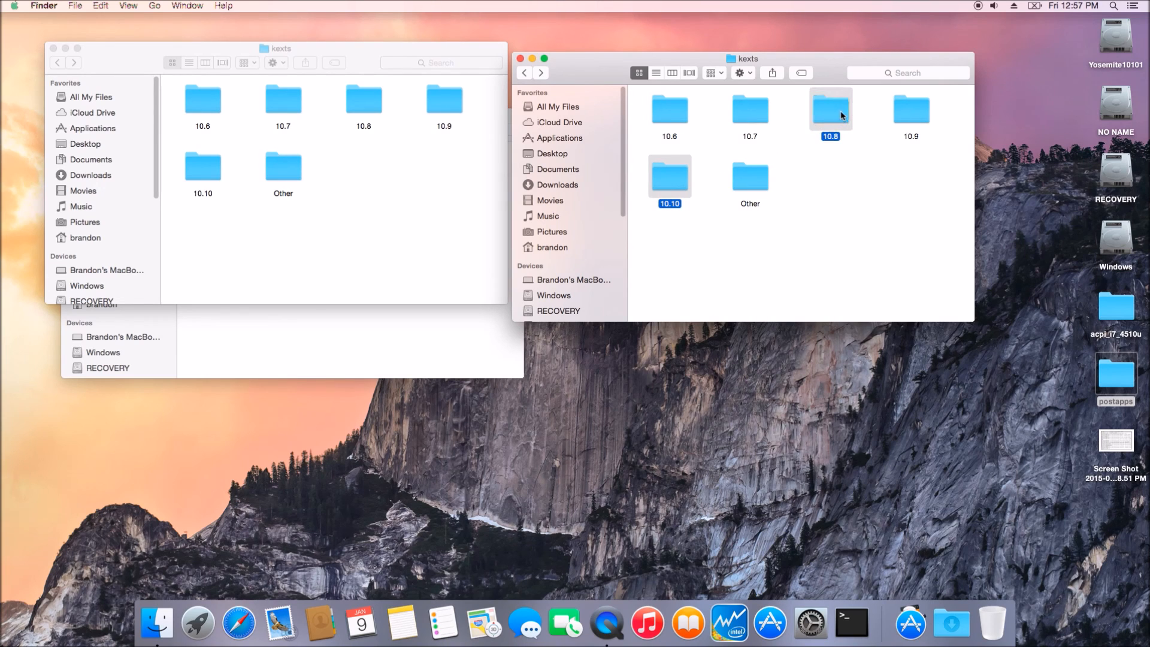
pyautogui.rightClick(907, 109)
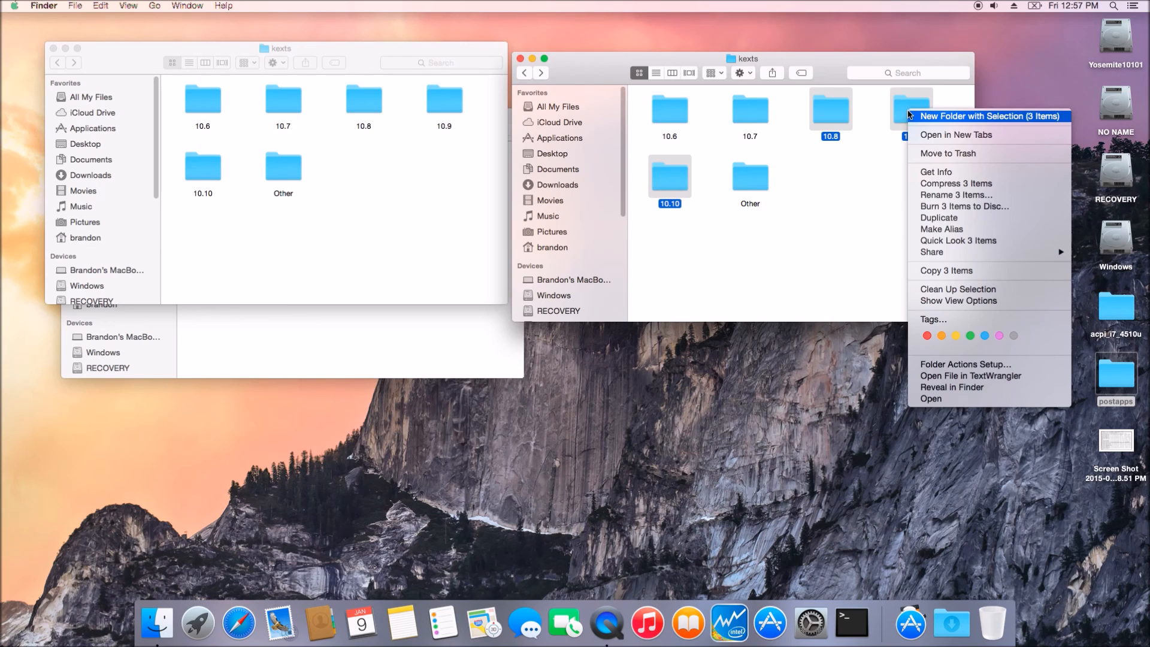
pyautogui.click(932, 270)
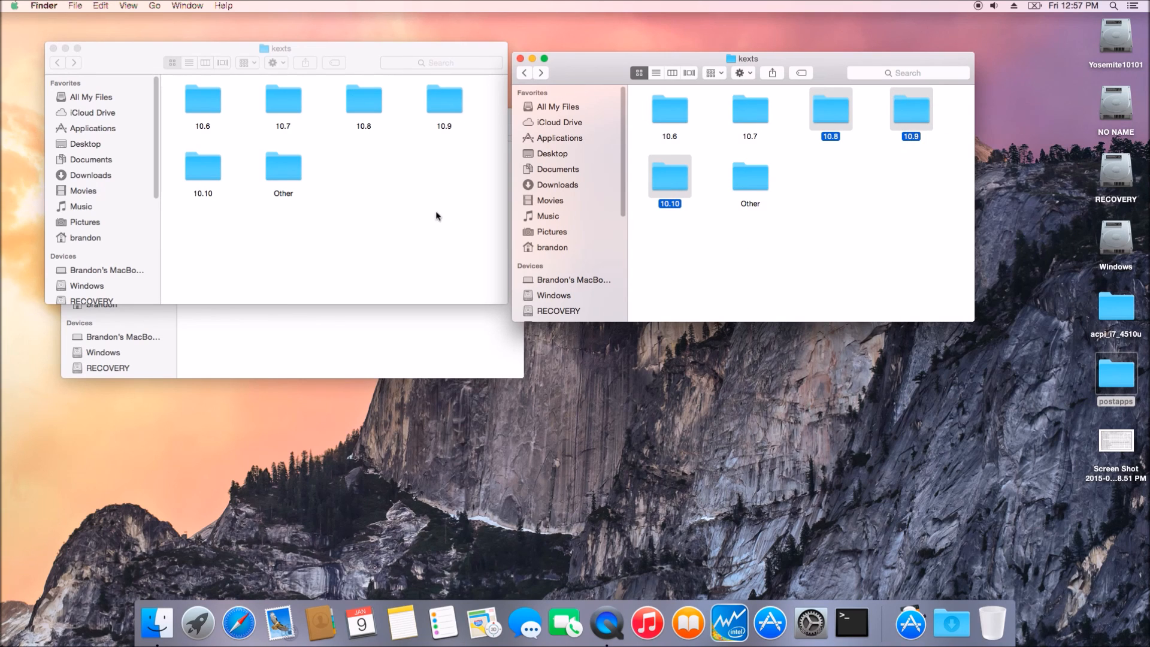
# Step: Paste the three folders into the EFI's kexts folder, replacing the existing ones for all items
pyautogui.click(423, 205)
pyautogui.rightClick(424, 216)
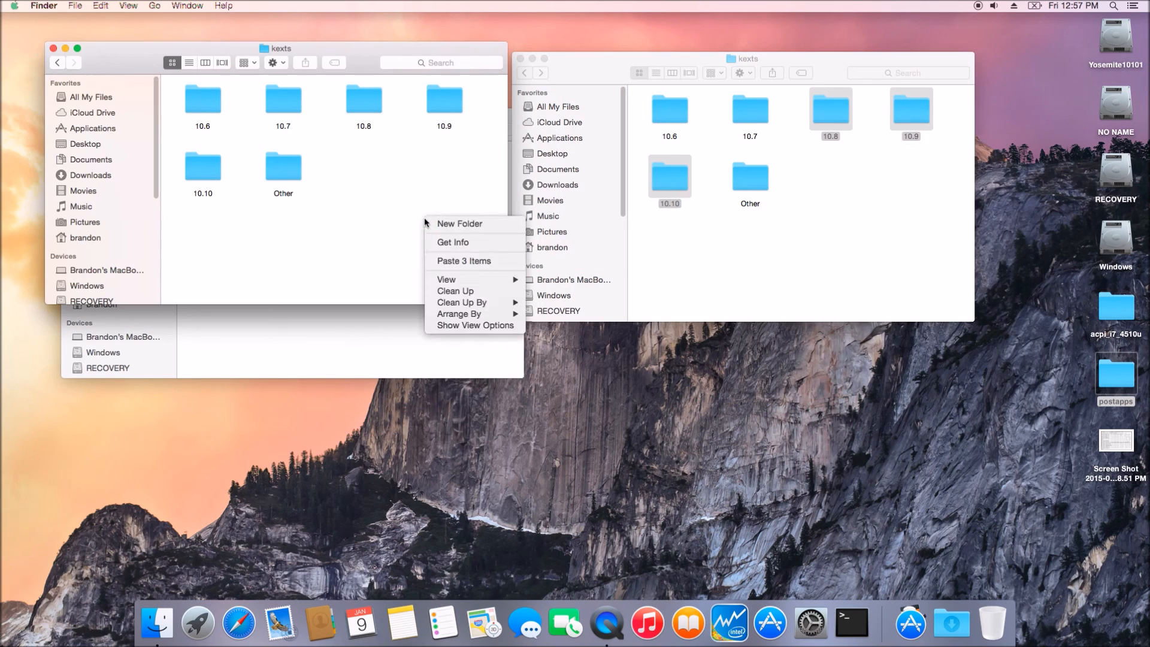
pyautogui.click(431, 263)
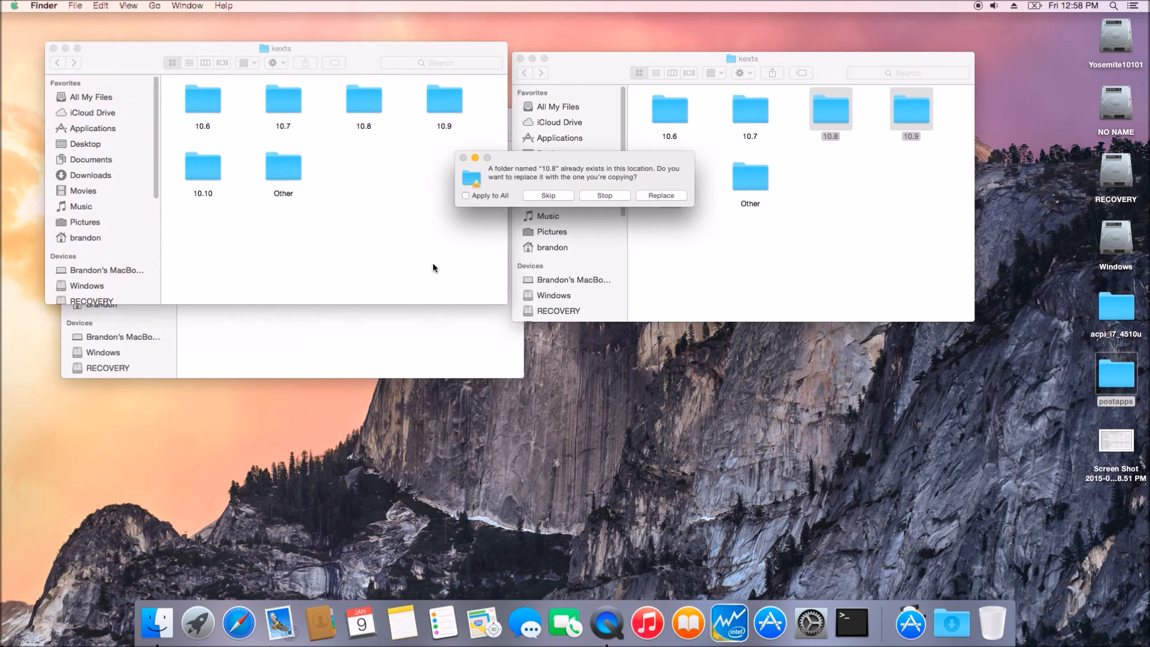
pyautogui.click(465, 195)
pyautogui.click(661, 194)
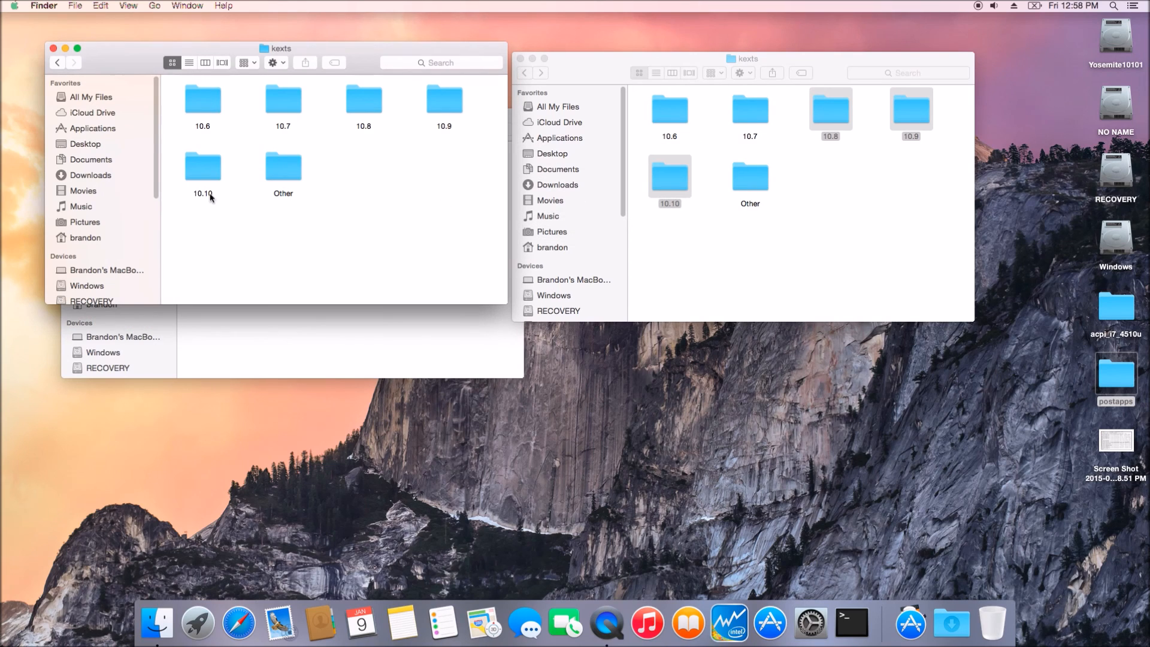
# Step: Inside the EFI's 10.10 kexts folder, create a new folder named unusedkexts
pyautogui.doubleClick(209, 171)
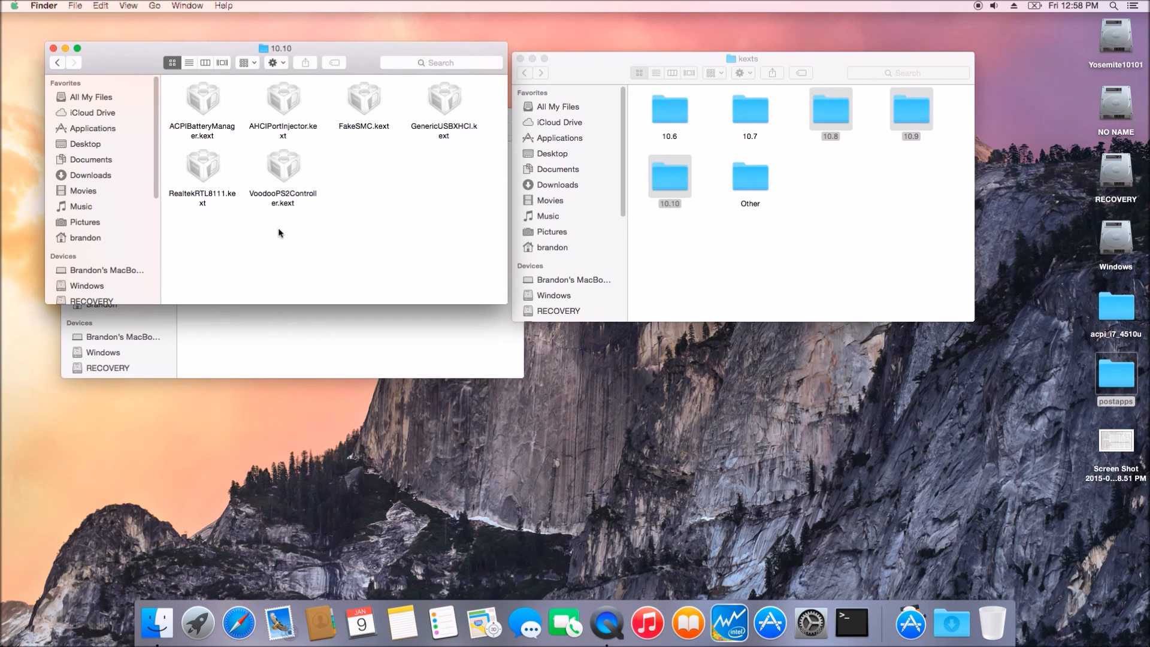
pyautogui.rightClick(328, 233)
pyautogui.click(343, 235)
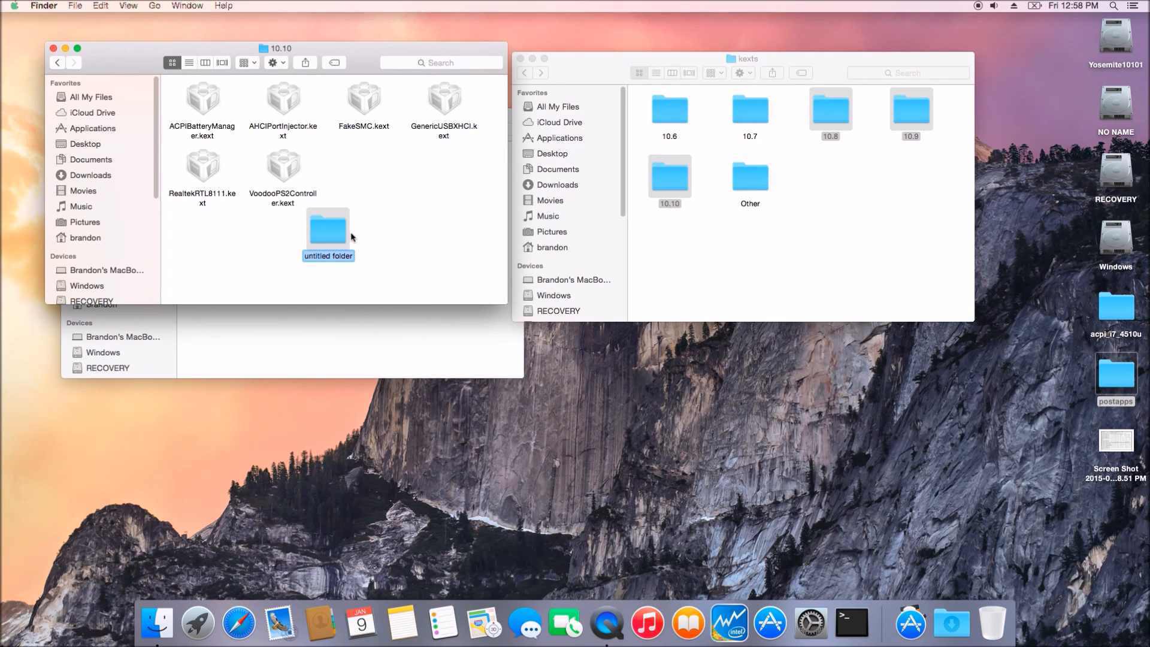
pyautogui.click(353, 236)
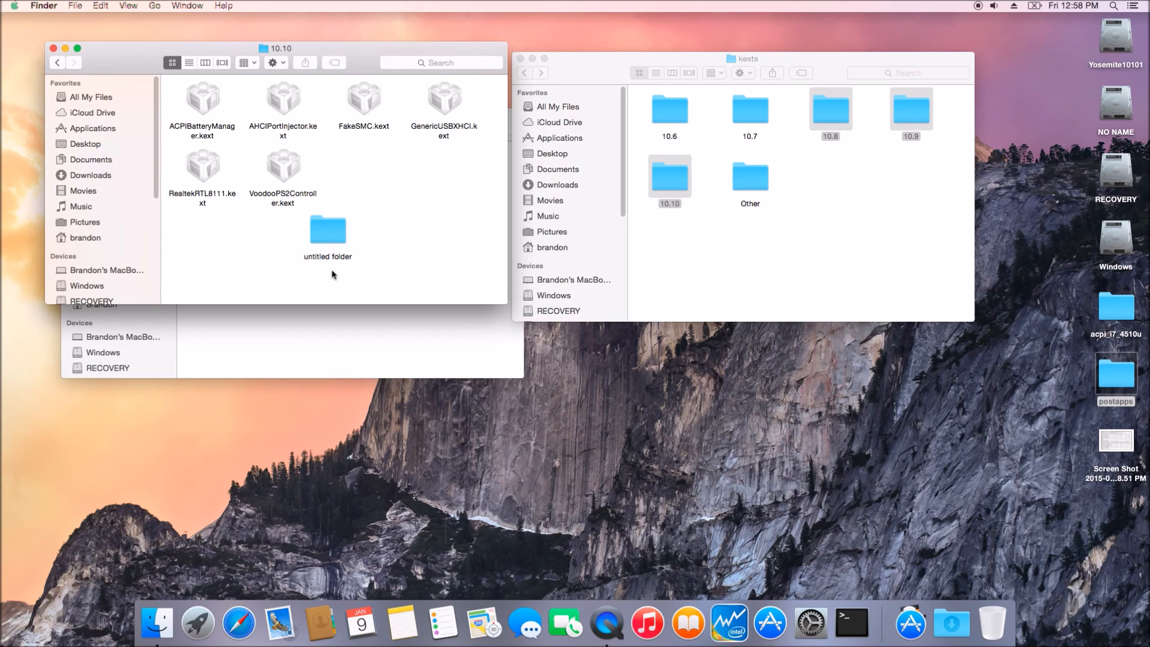
pyautogui.click(337, 259)
pyautogui.click(336, 259)
pyautogui.write('unsu')
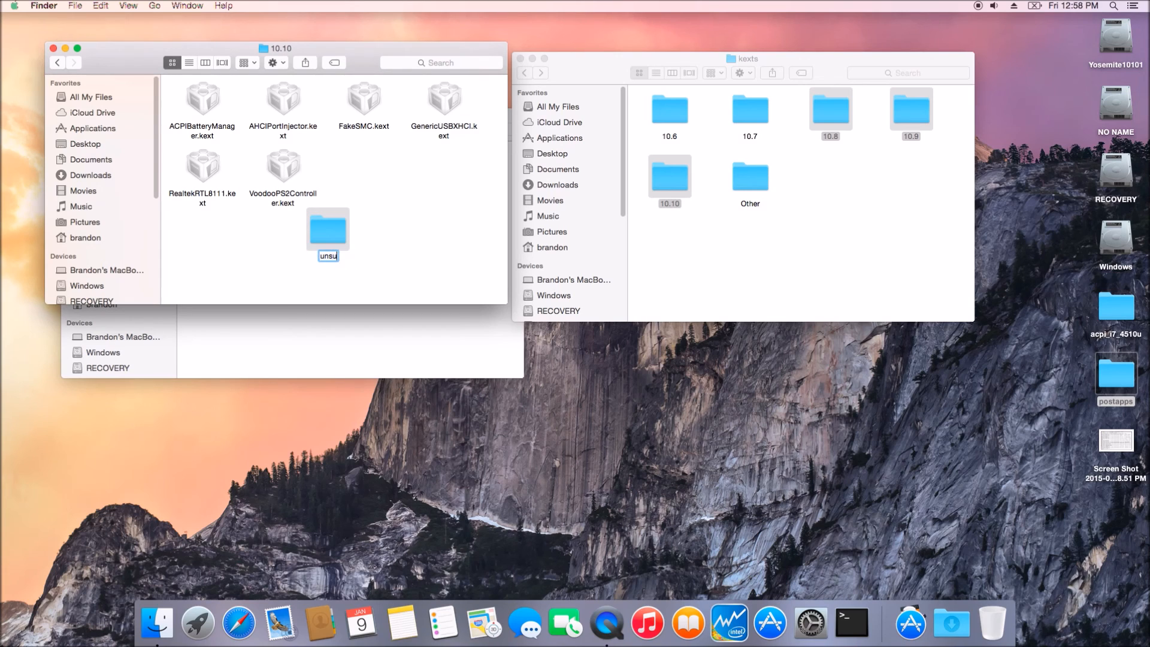
pyautogui.press('BackSpace')
pyautogui.press('BackSpace')
pyautogui.write('usedkexts')
pyautogui.press('Return')
# Step: Move RealtekRTL8111.kext and ACPIBatteryManager.kext into unusedkexts and arrange the folder's icons by name
pyautogui.moveTo(207, 169); pyautogui.dragTo(326, 230)
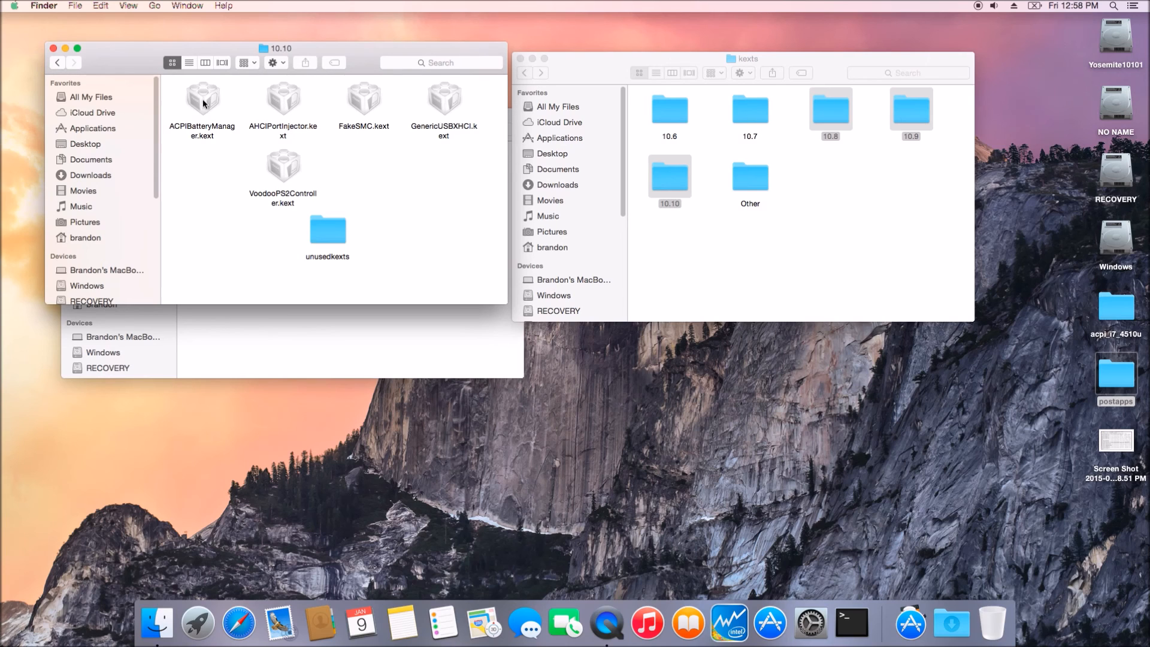
pyautogui.moveTo(201, 100); pyautogui.dragTo(329, 227)
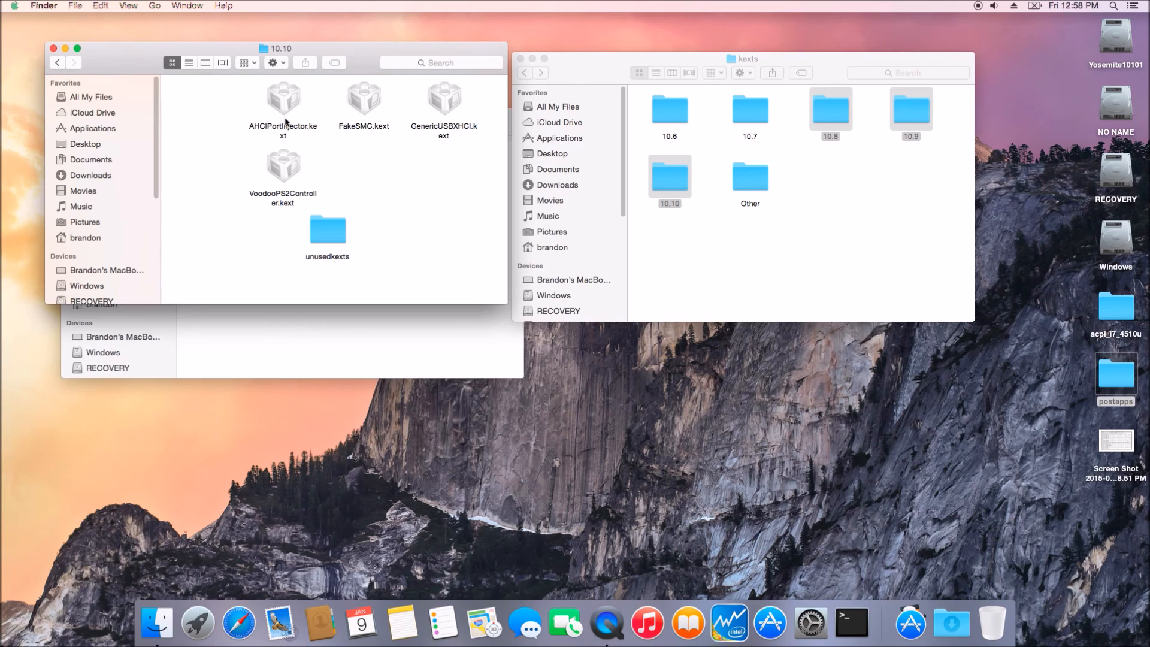
pyautogui.rightClick(390, 187)
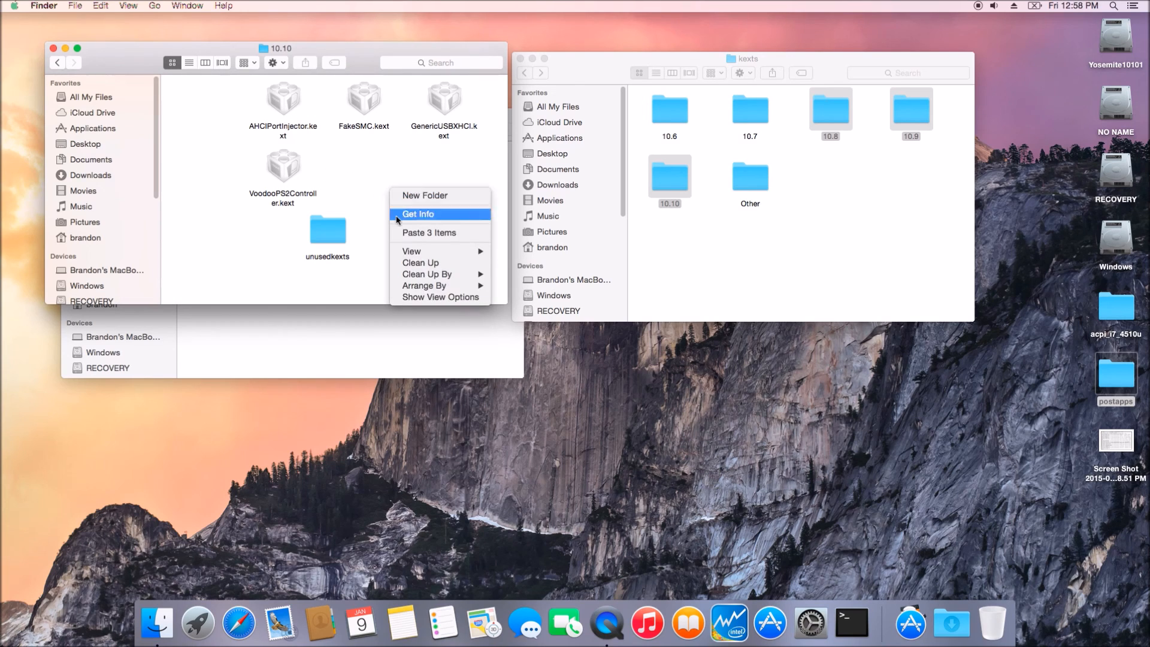
pyautogui.moveTo(419, 286)
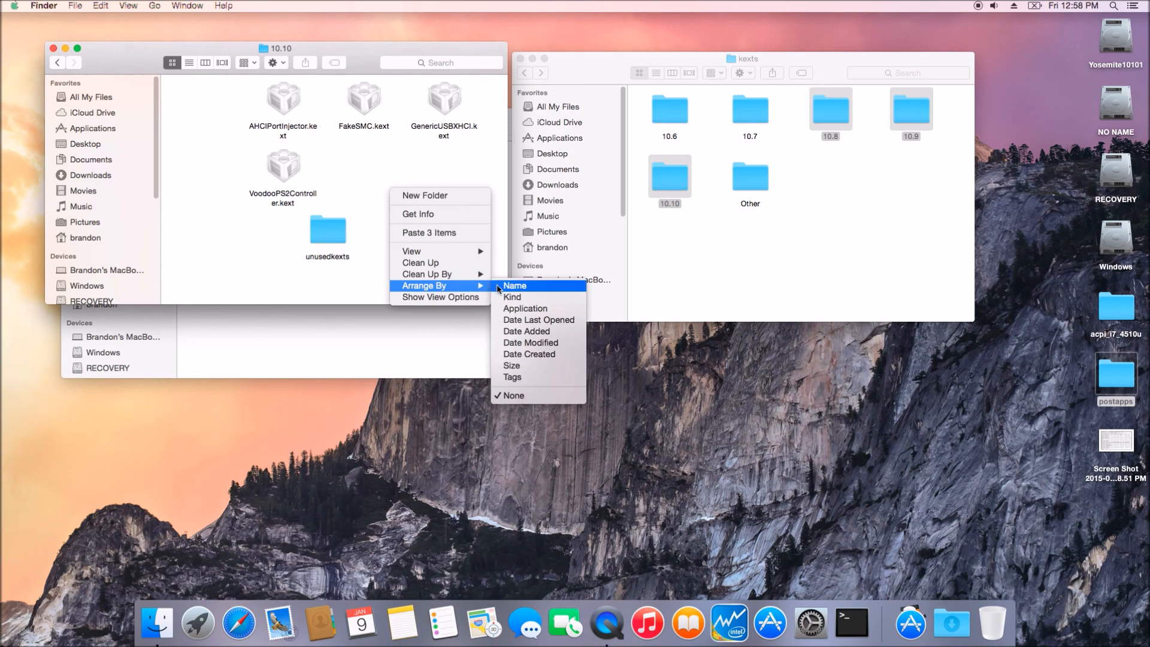
pyautogui.click(515, 285)
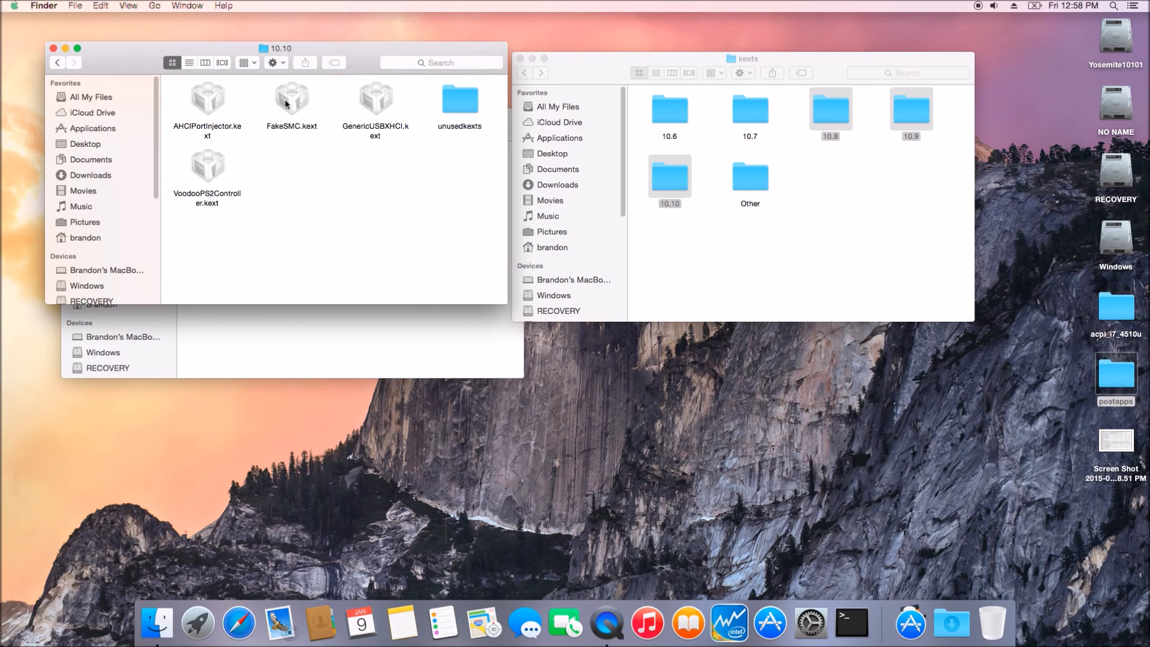
# Step: Check the contents of the EFI's 10.9 kexts folder, then close all open Finder windows
pyautogui.click(58, 63)
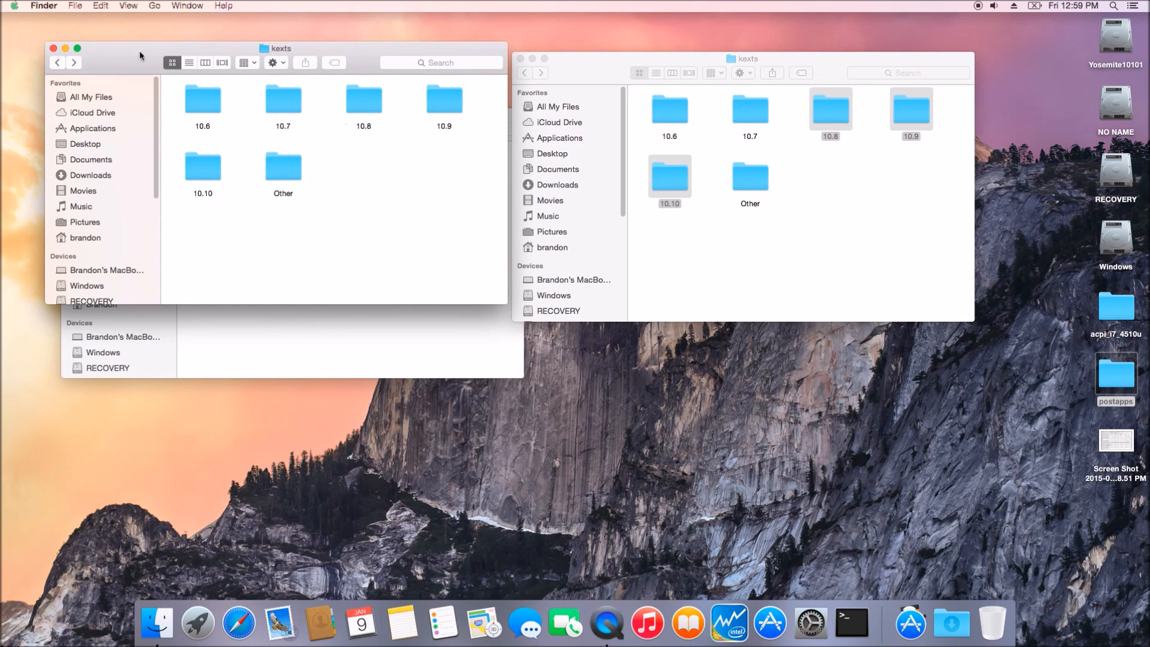
pyautogui.doubleClick(446, 103)
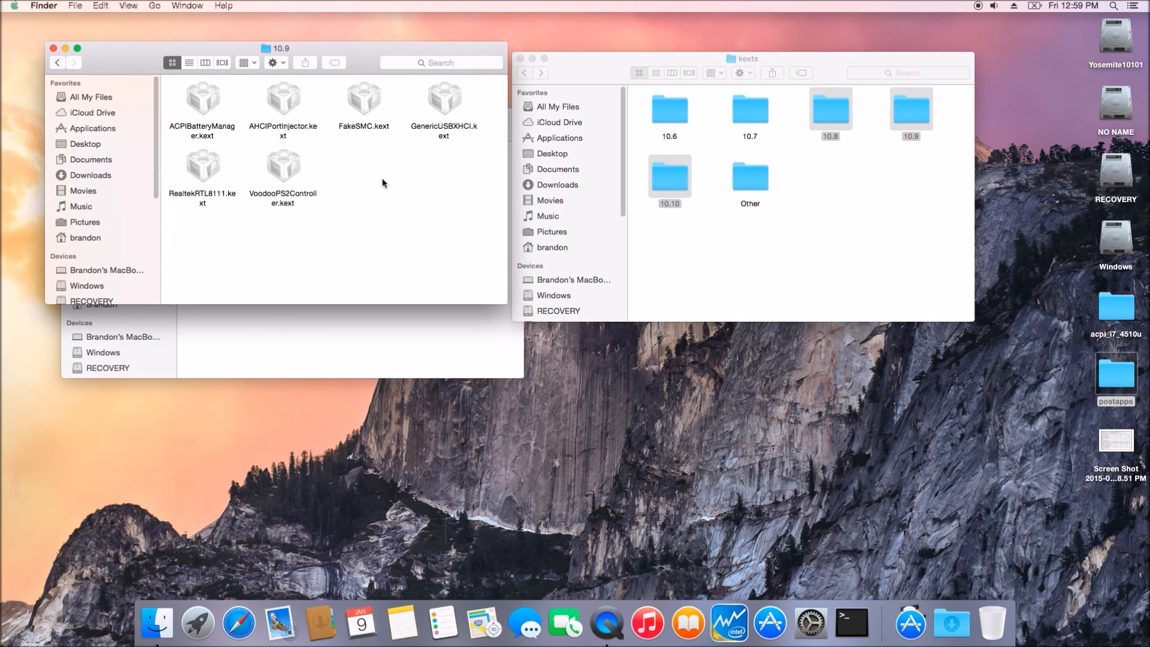
pyautogui.rightClick(383, 182)
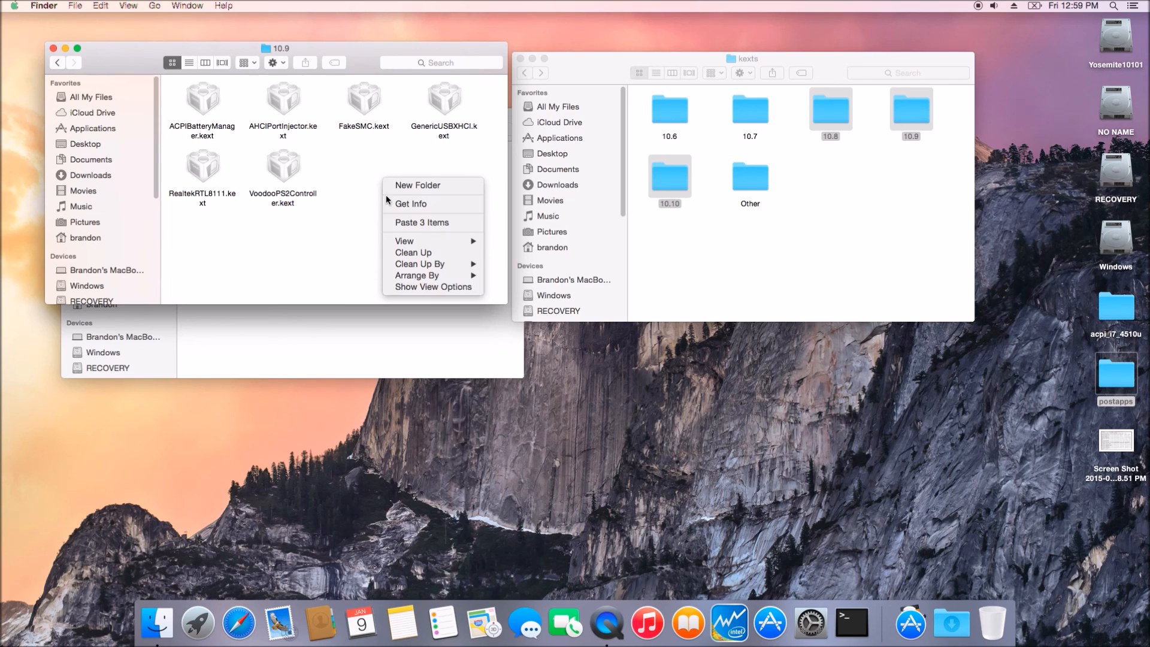
pyautogui.click(53, 47)
pyautogui.click(52, 47)
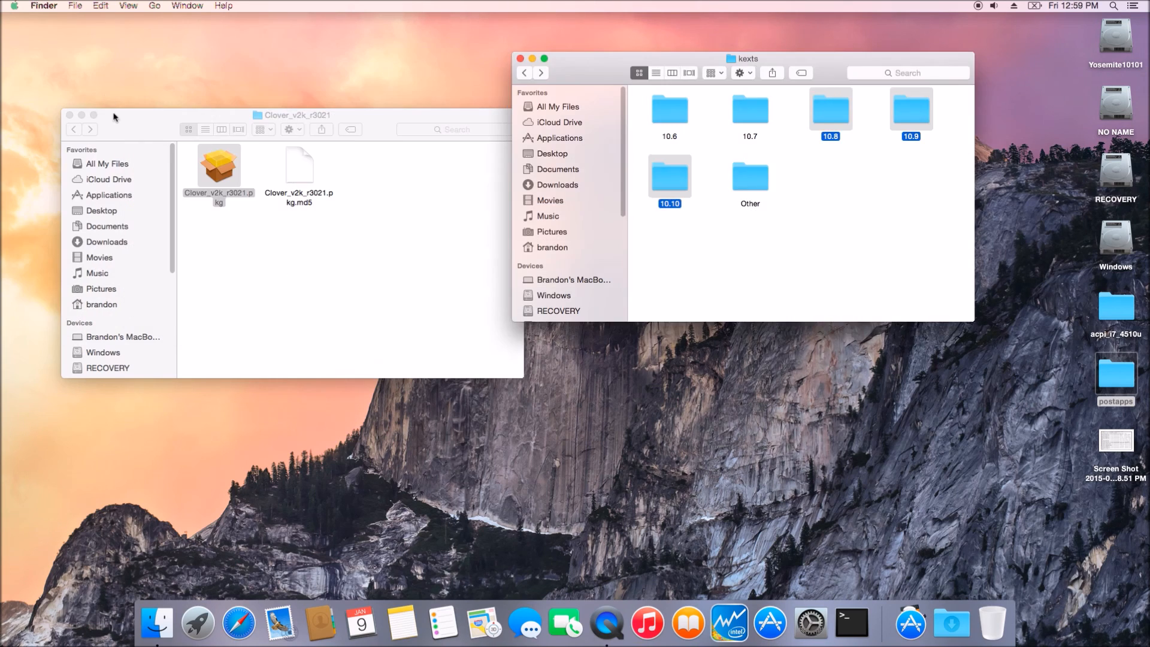
pyautogui.click(70, 115)
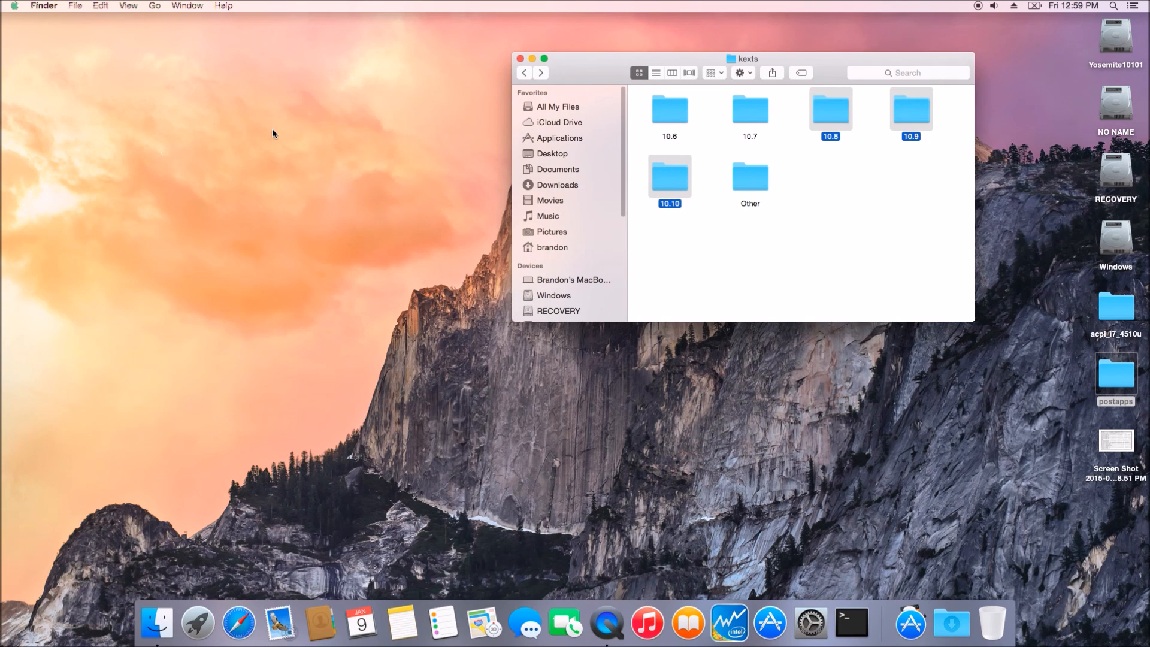
pyautogui.click(520, 59)
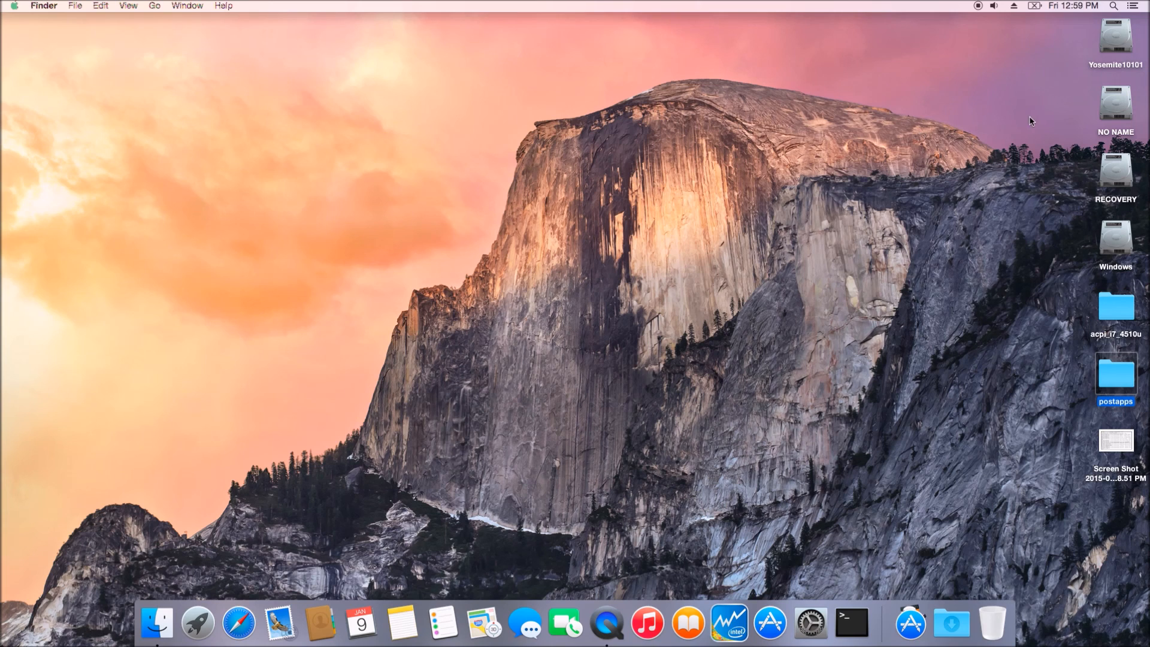
# Step: Browse the NO NAME partition's EFI/CLOVER/ACPI/patched folder, then return to the CLOVER folder
pyautogui.doubleClick(1108, 111)
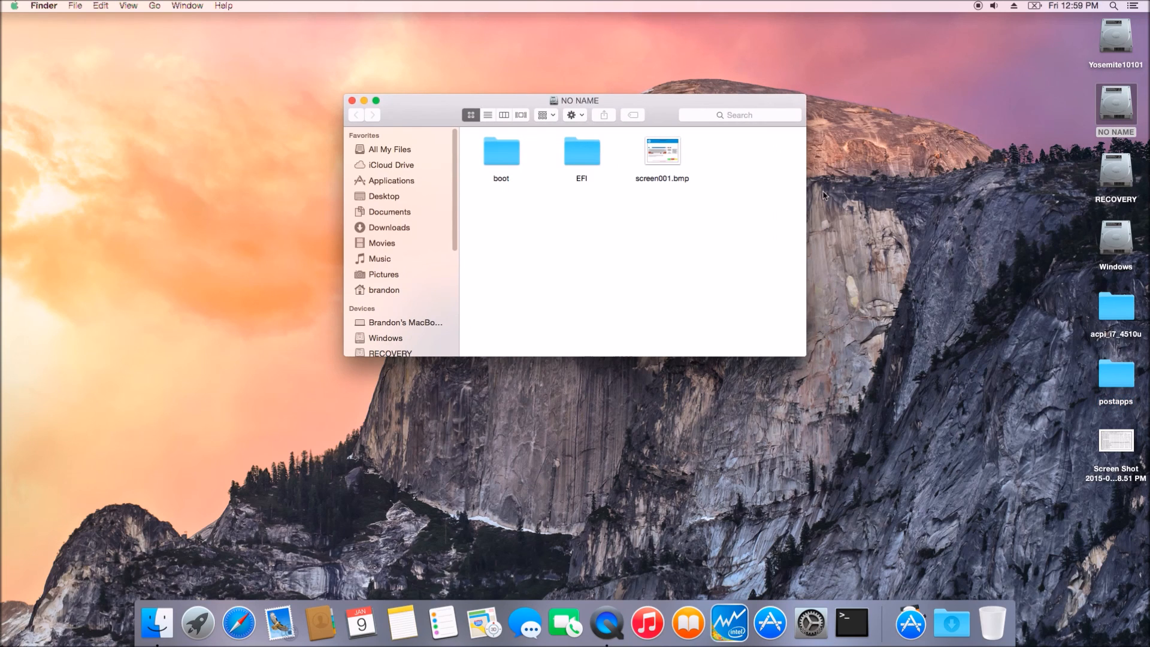
pyautogui.doubleClick(579, 159)
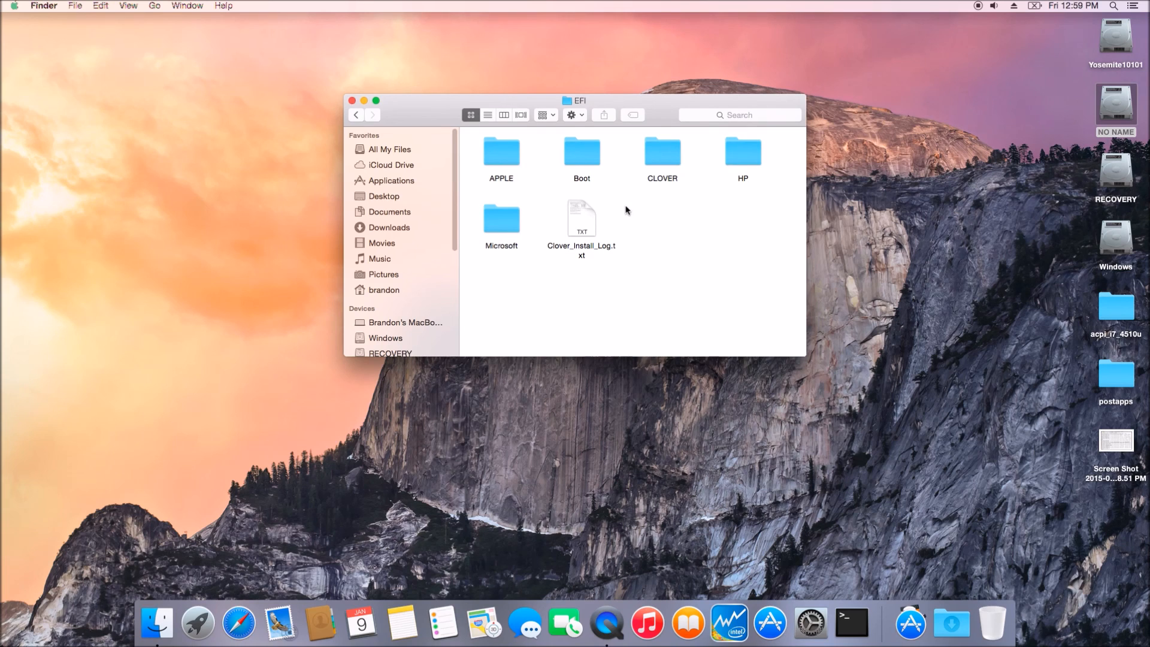
pyautogui.doubleClick(669, 162)
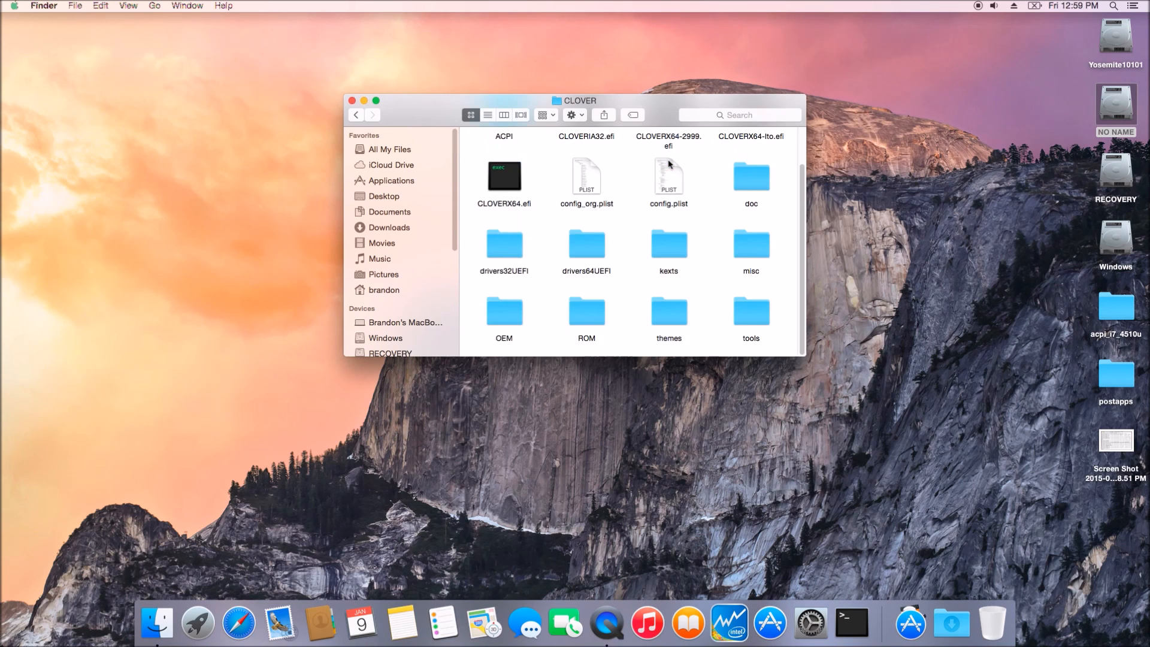
pyautogui.scroll(3, 657, 224)
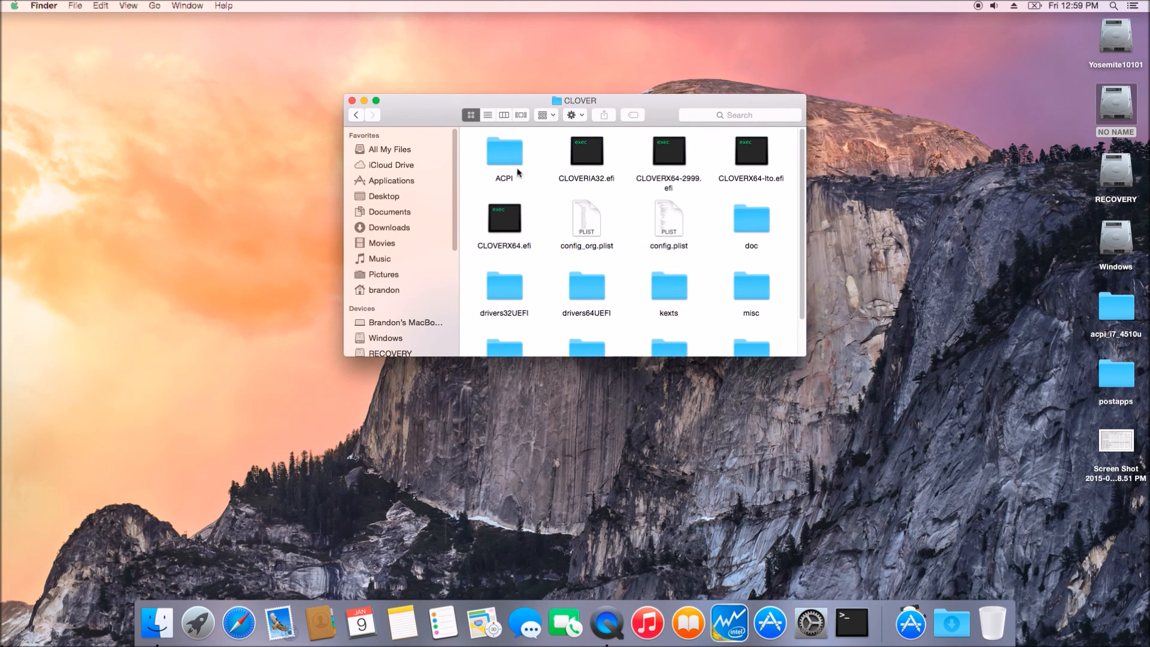
pyautogui.doubleClick(508, 160)
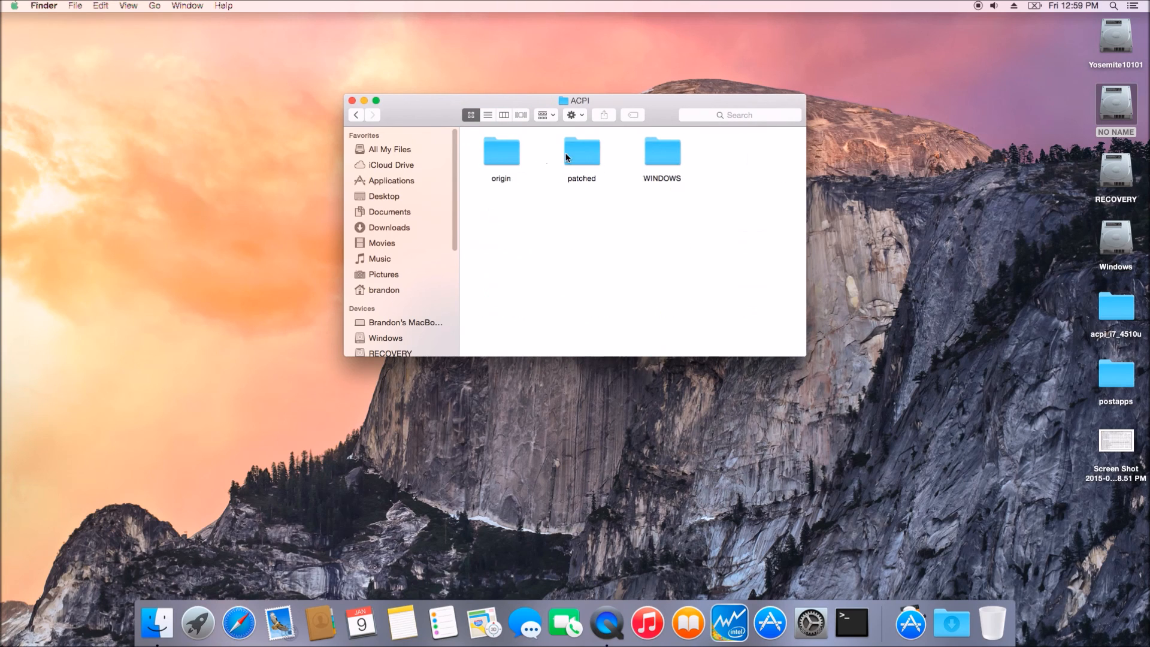
pyautogui.doubleClick(581, 154)
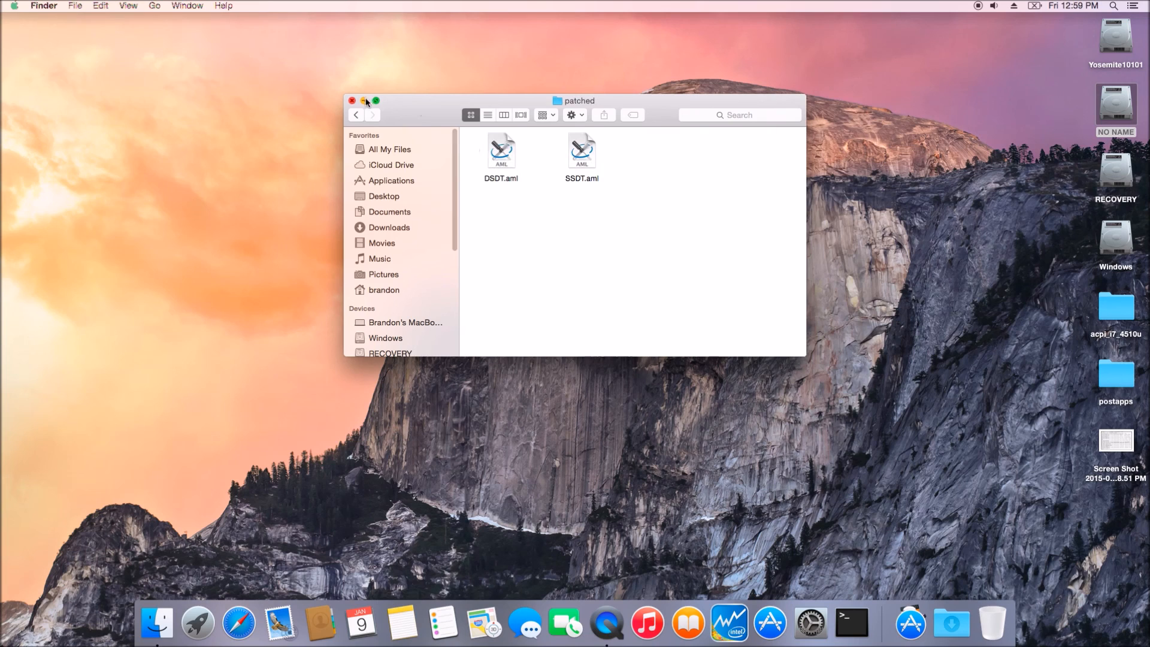
pyautogui.click(355, 118)
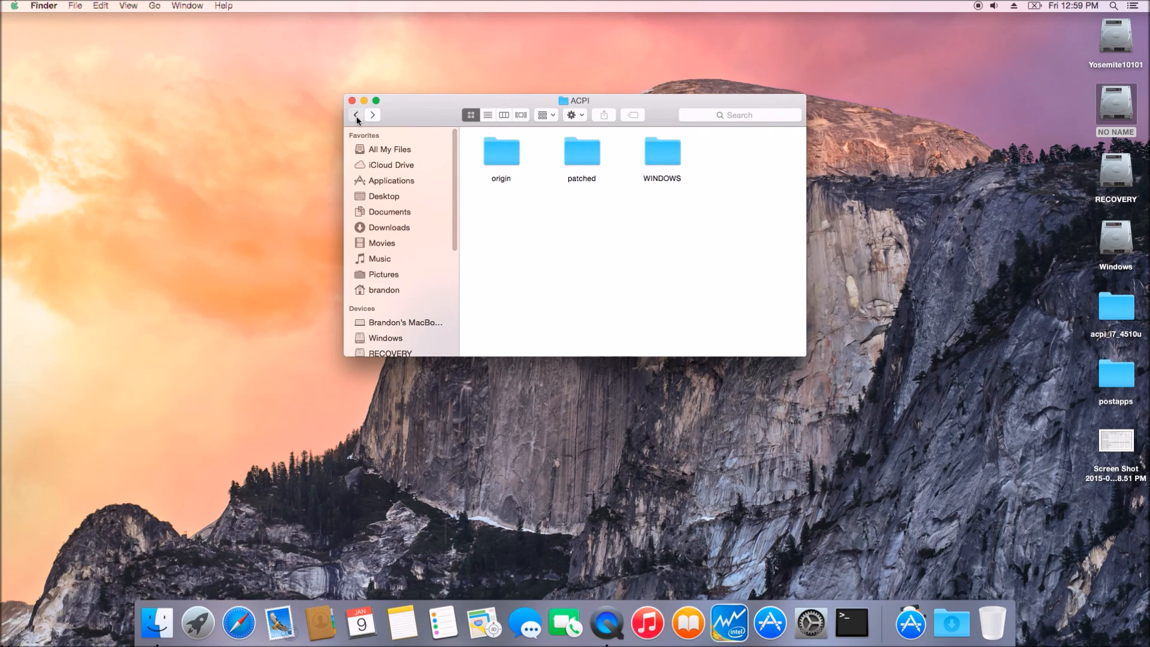
pyautogui.click(356, 116)
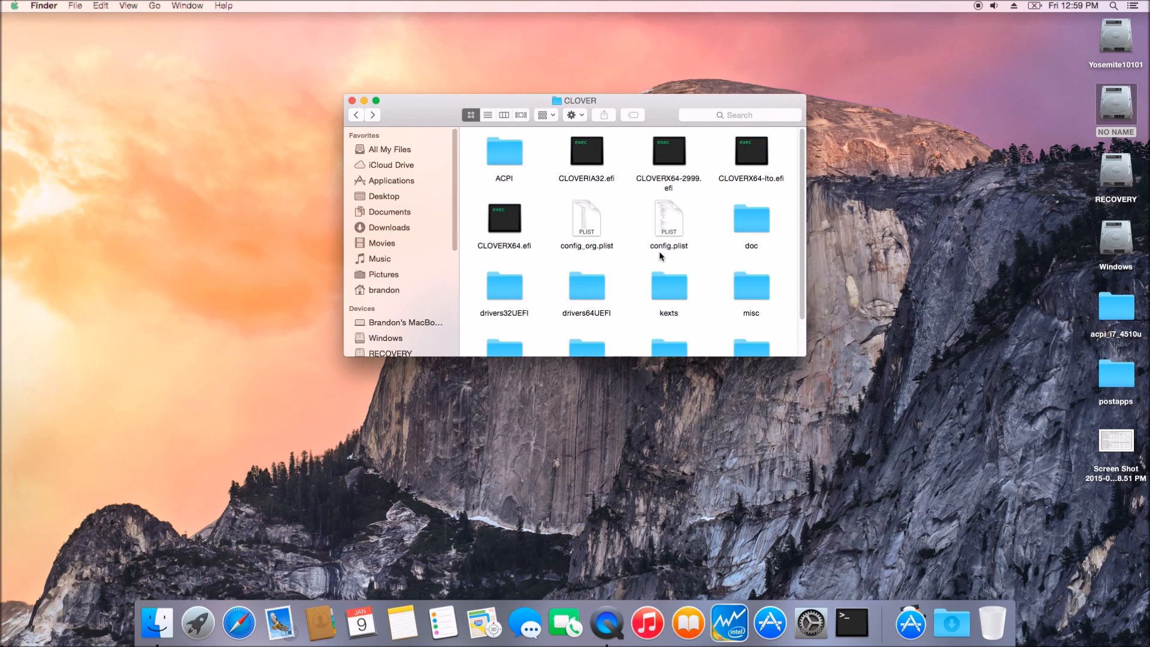
# Step: Open config.plist from the EFI's CLOVER folder in the text editor and scroll through it
pyautogui.scroll(-1, 710, 260)
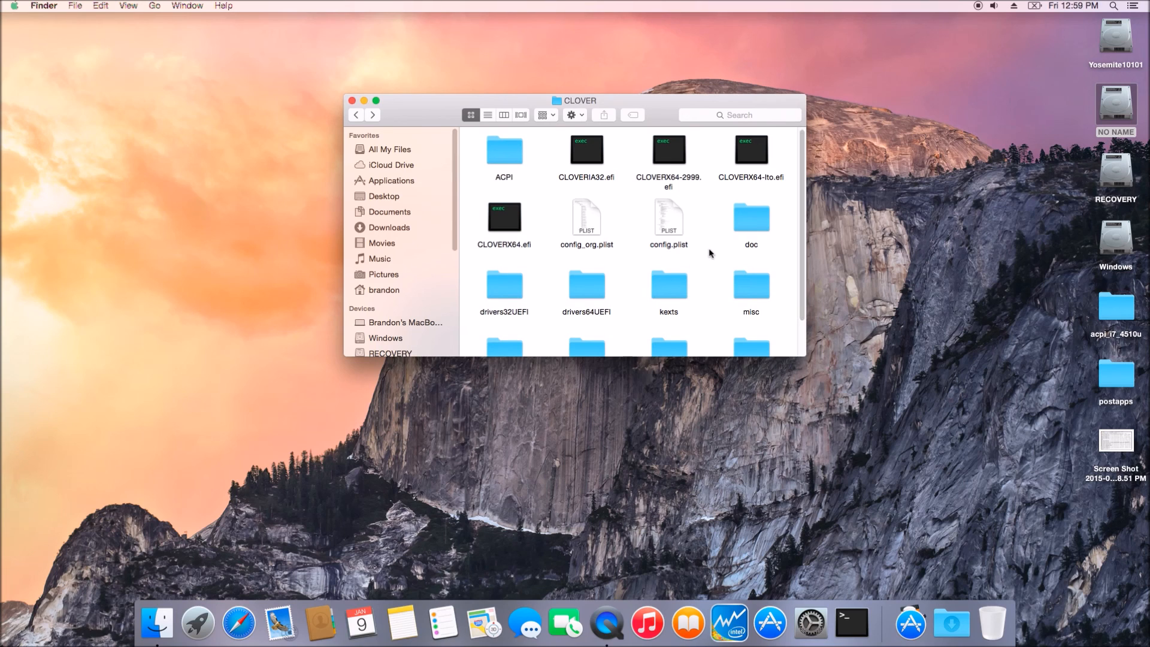
pyautogui.doubleClick(675, 236)
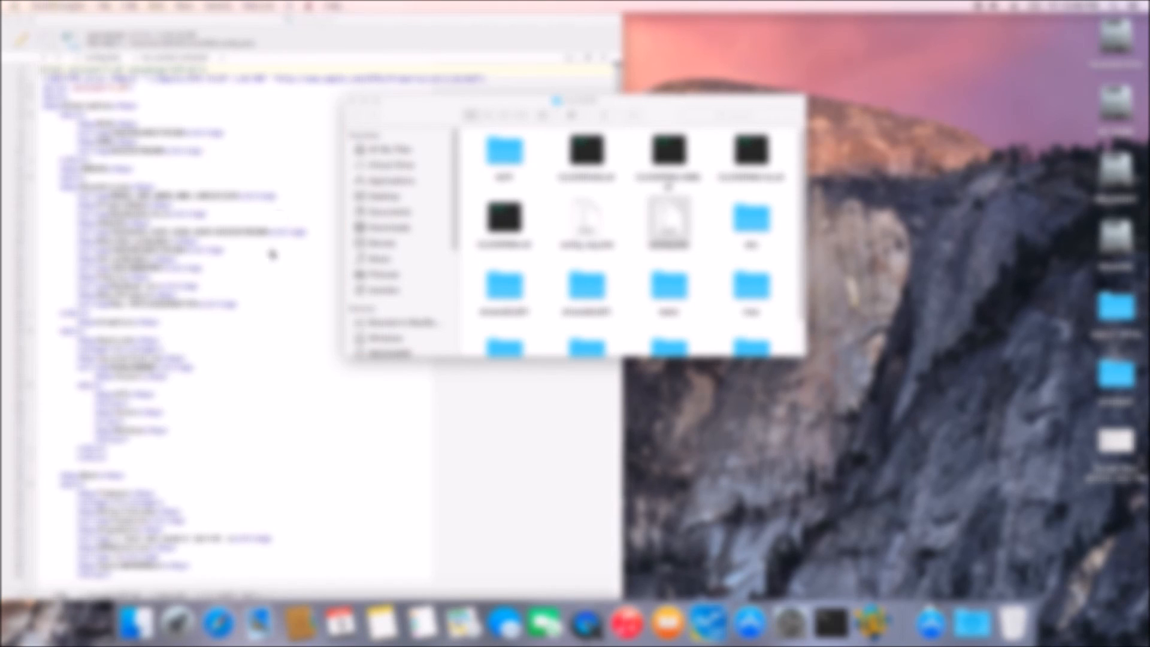
pyautogui.scroll(-5, 230, 347)
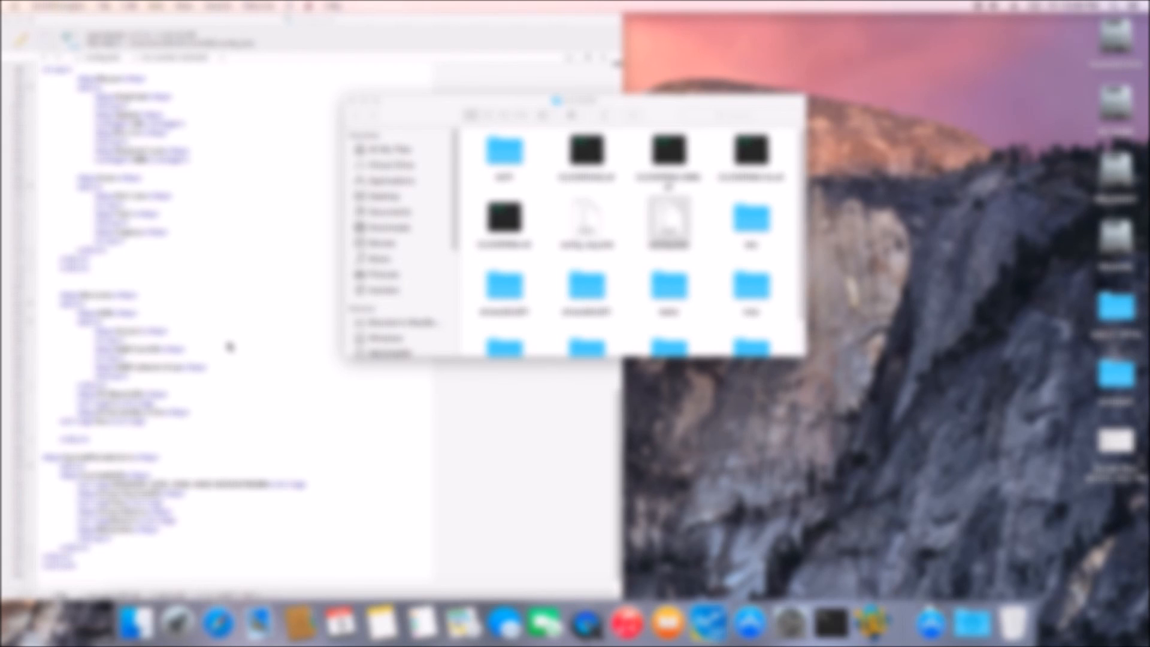
pyautogui.scroll(10, 230, 347)
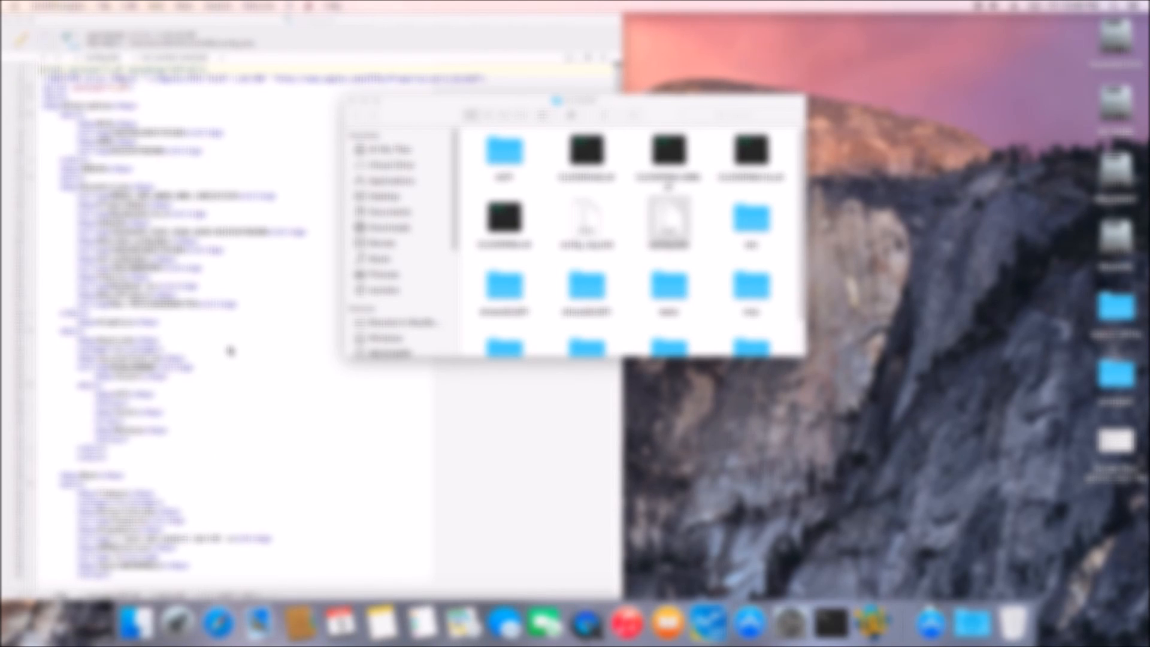
pyautogui.scroll(-10, 230, 350)
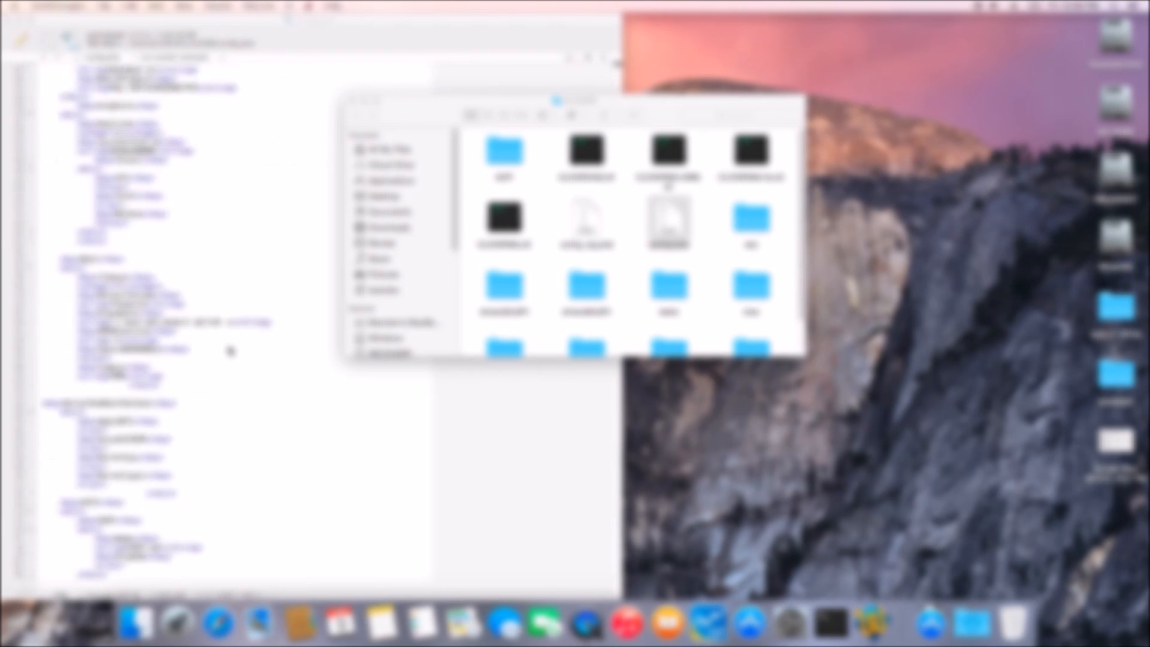
# Step: Close config.plist in the text editor and close the CLOVER Finder window
pyautogui.scroll(-10, 230, 363)
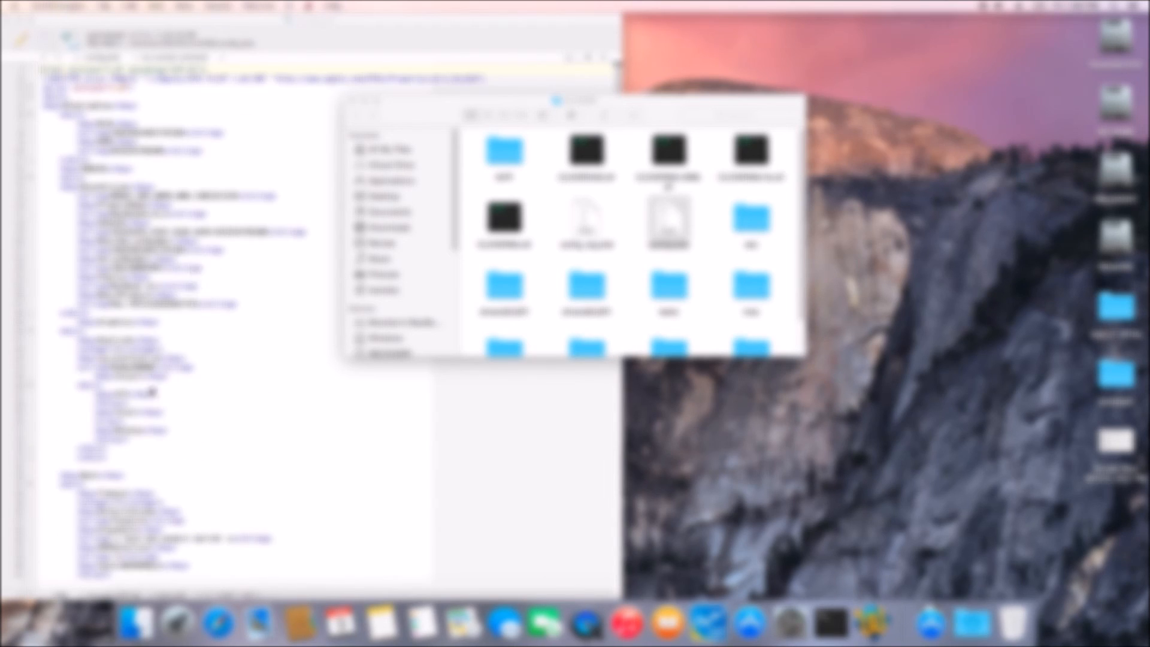
pyautogui.click(197, 412)
pyautogui.click(7, 20)
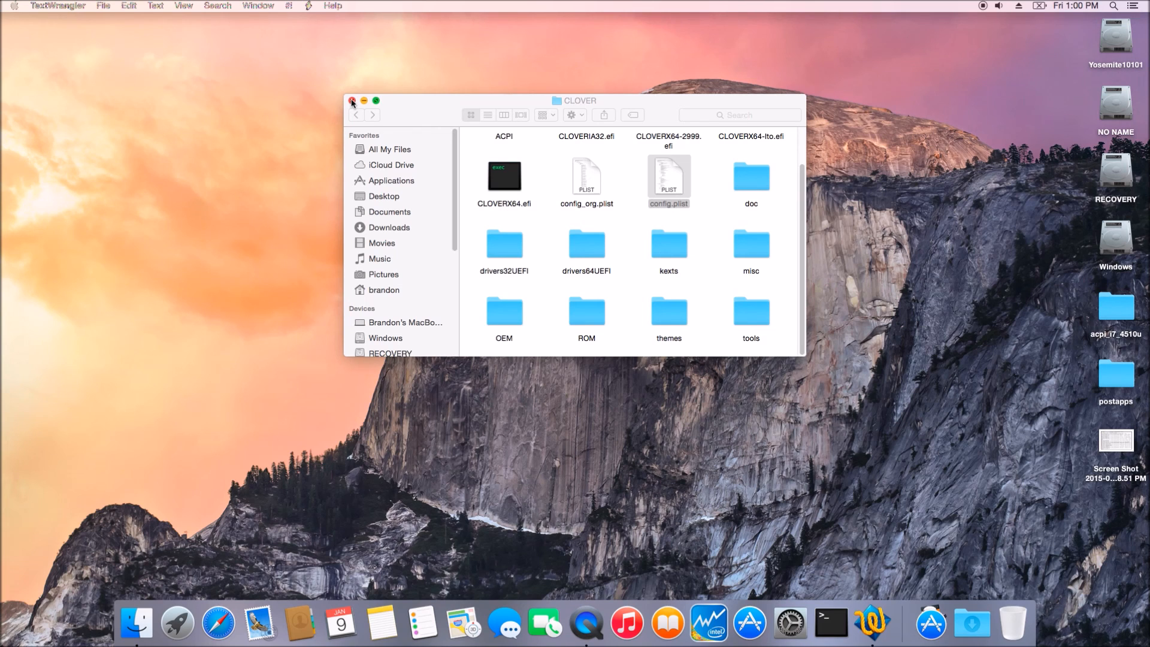
pyautogui.click(352, 101)
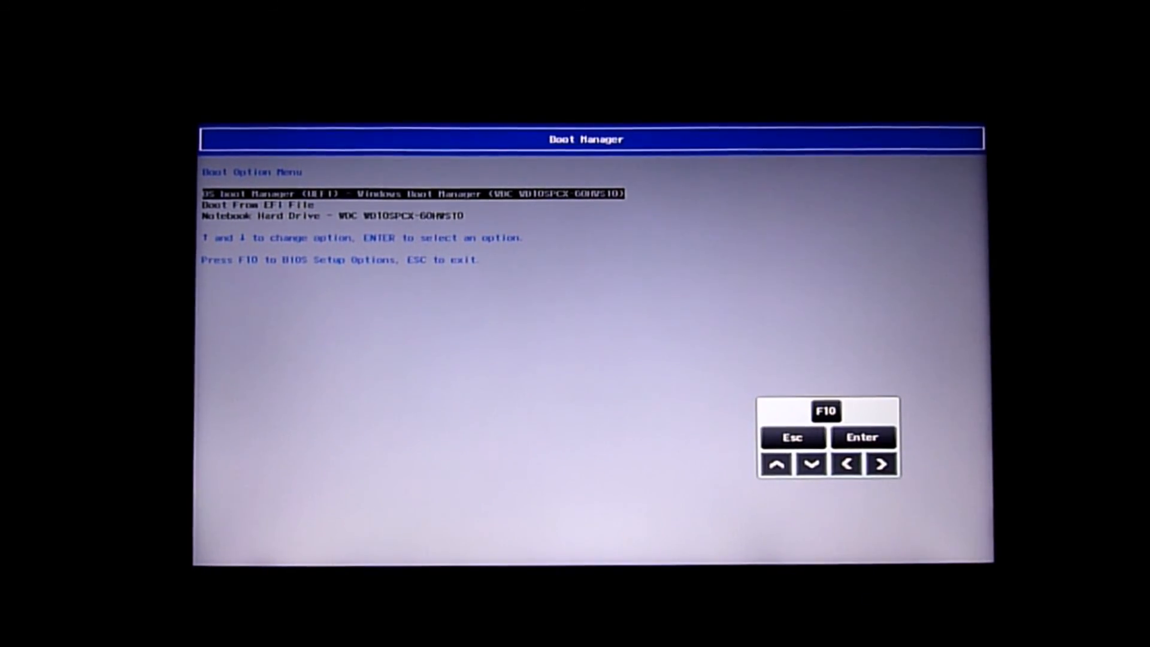
# Step: In the firmware Boot Manager, boot from the EFI file CLOVERX64.efi in the EFI partition's EFI/CLOVER folder
pyautogui.press('Down')
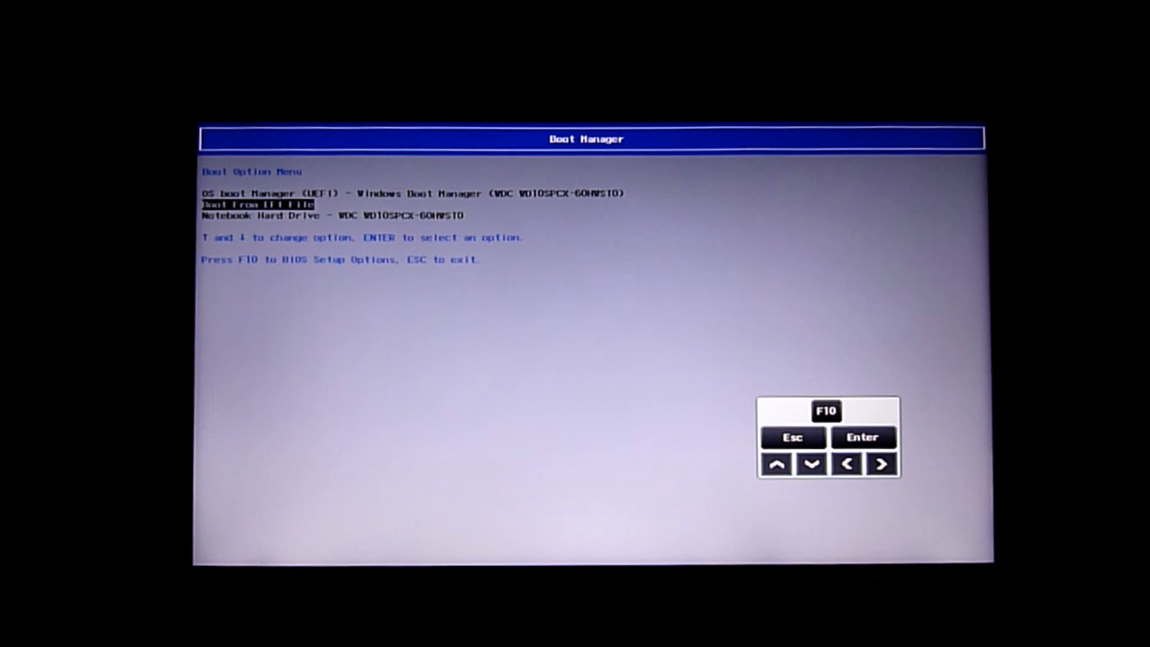
pyautogui.press('Return')
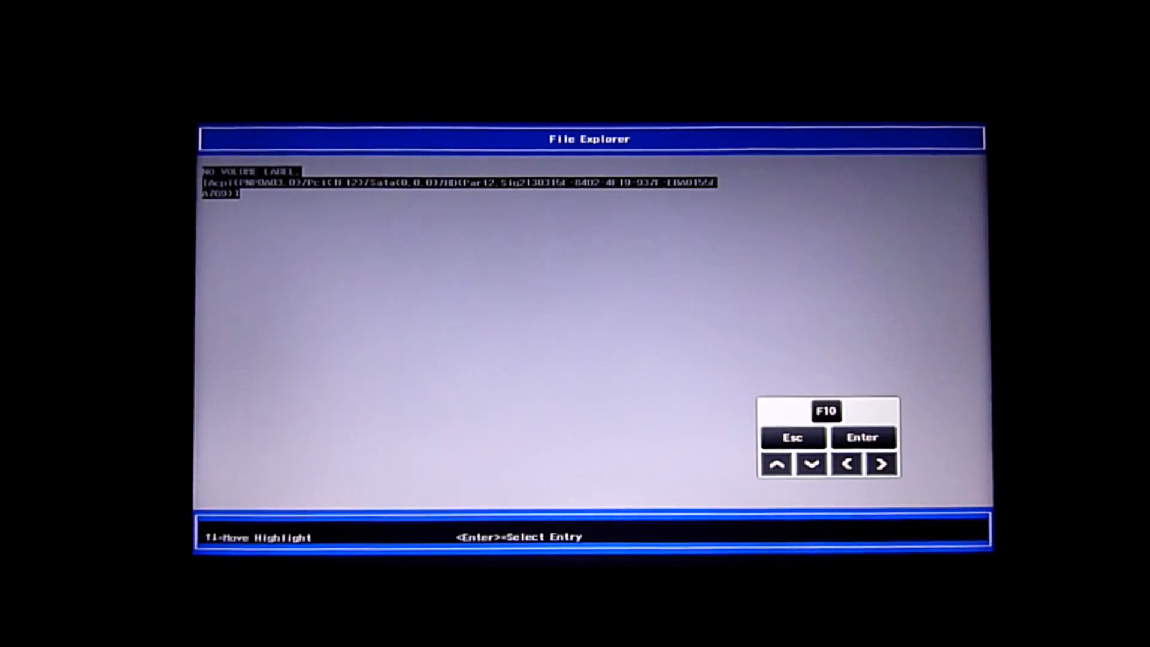
pyautogui.press('Return')
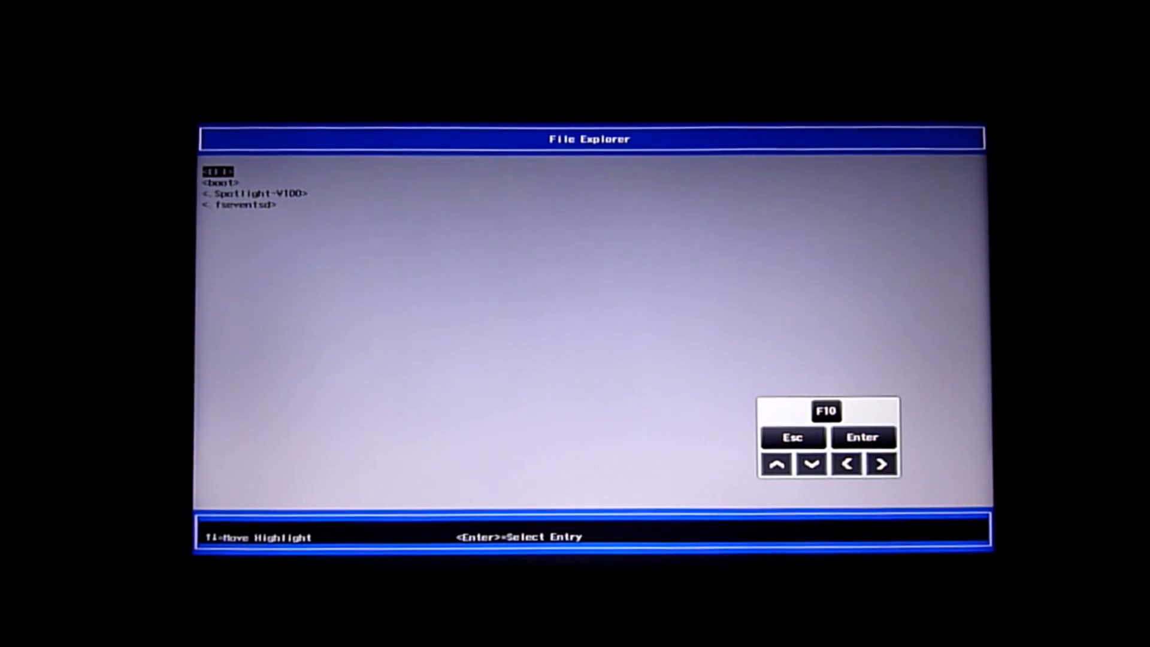
pyautogui.press('Return')
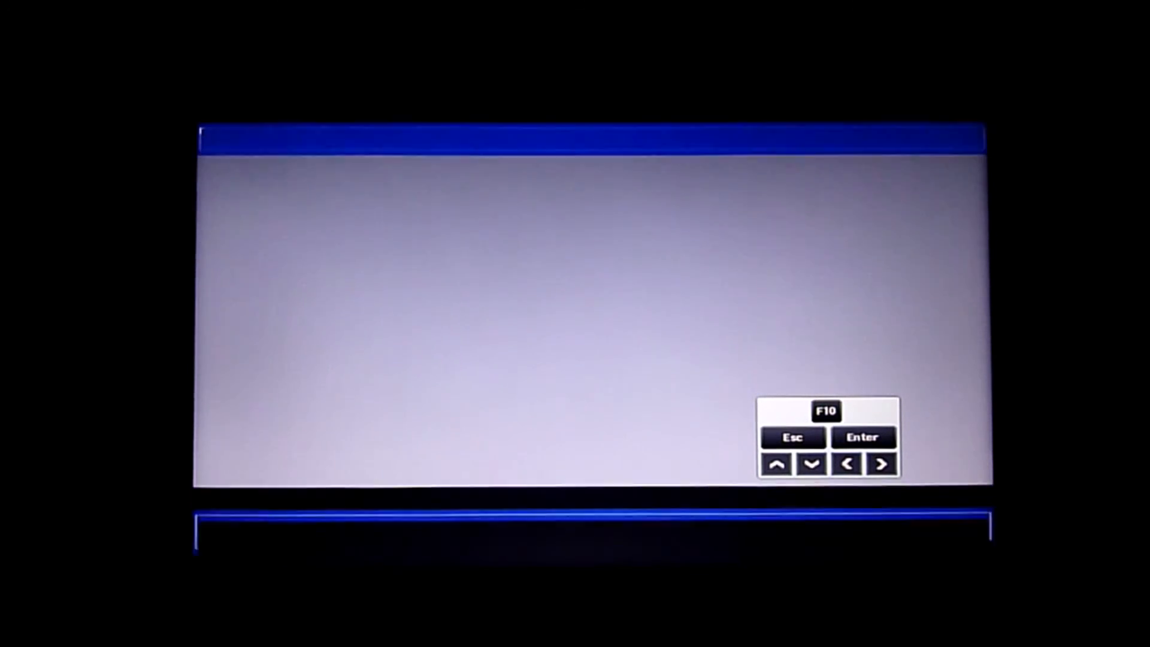
pyautogui.press('Down')
pyautogui.press('Down')
pyautogui.press('Down')
pyautogui.press('Down')
pyautogui.press('Down')
pyautogui.press('Down')
pyautogui.press('Return')
pyautogui.press('Down')
pyautogui.press('Down')
pyautogui.press('Down')
pyautogui.press('Down')
pyautogui.press('Down')
pyautogui.press('Down')
pyautogui.press('Down')
pyautogui.press('Down')
pyautogui.press('Down')
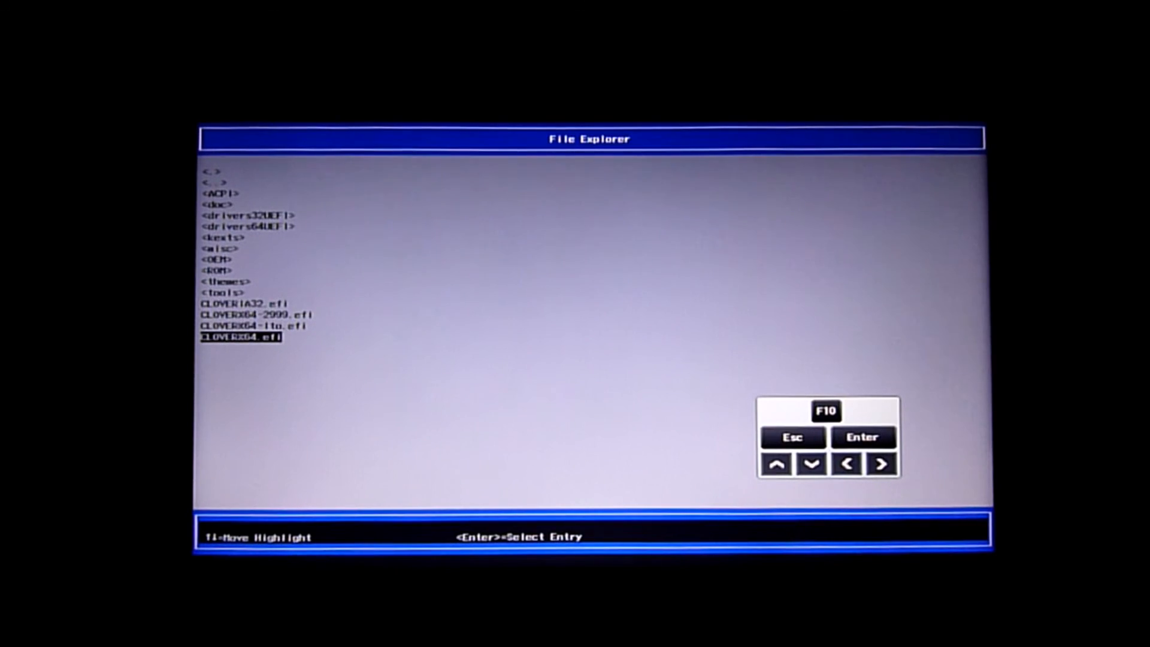
pyautogui.press('Return')
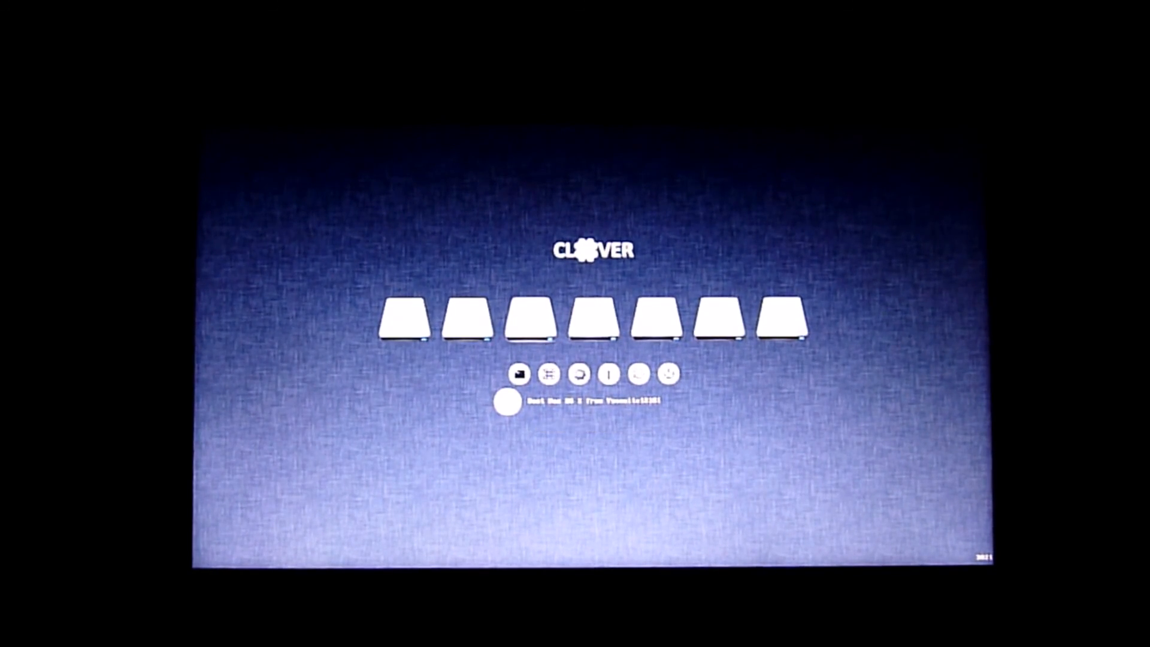
# Step: Open the boot options for the Yosemite entry in Clover and return to the main Clover screen
pyautogui.press('space')
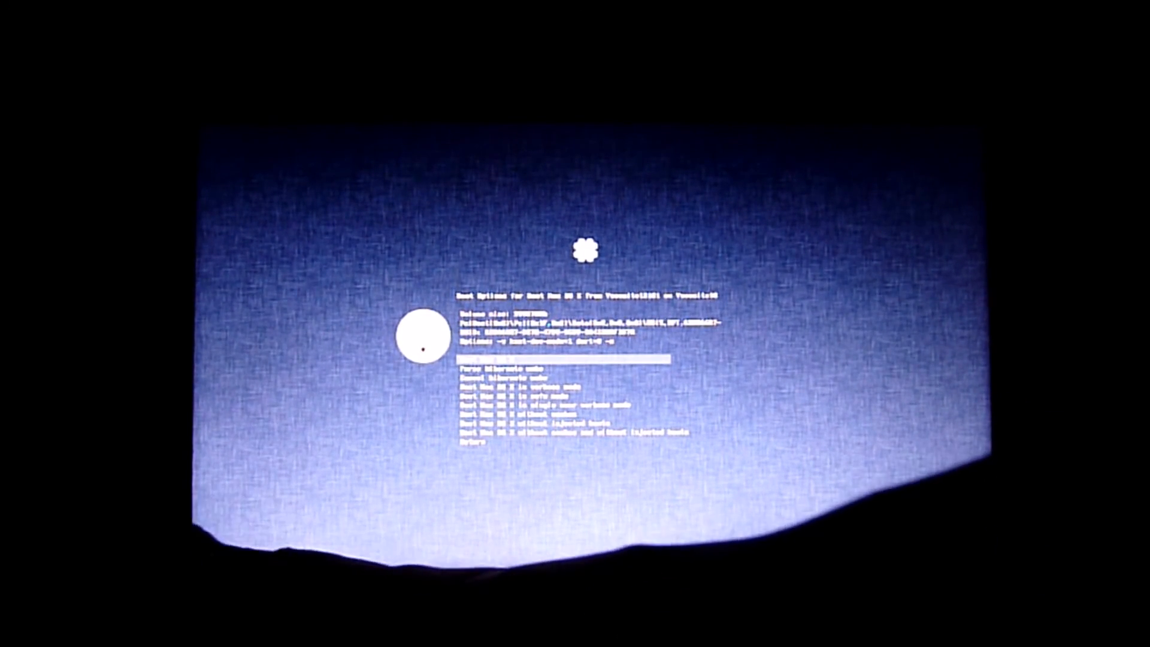
pyautogui.press('Down')
pyautogui.press('Down')
pyautogui.press('Down')
pyautogui.press('Down')
pyautogui.press('Down')
pyautogui.press('Down')
pyautogui.press('Down')
pyautogui.press('Down')
pyautogui.press('Down')
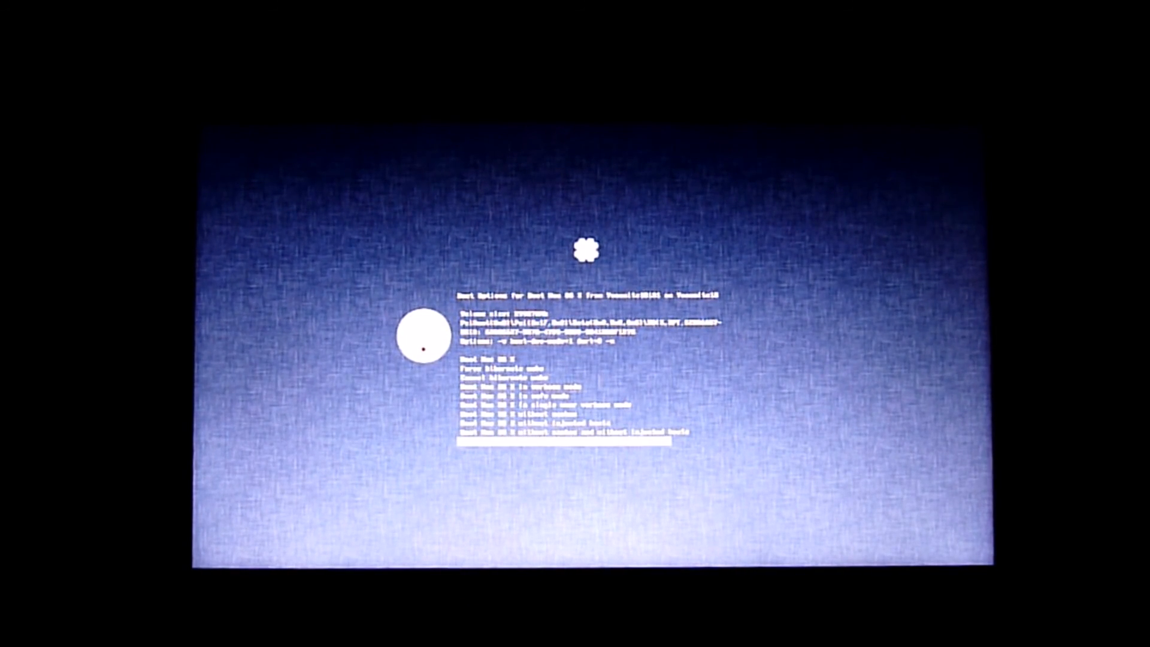
pyautogui.press('Return')
# Step: Open Clover's Options menu and delete the trailing characters of the Boot Args line
pyautogui.press('Right')
pyautogui.press('Right')
pyautogui.press('Right')
pyautogui.press('Right')
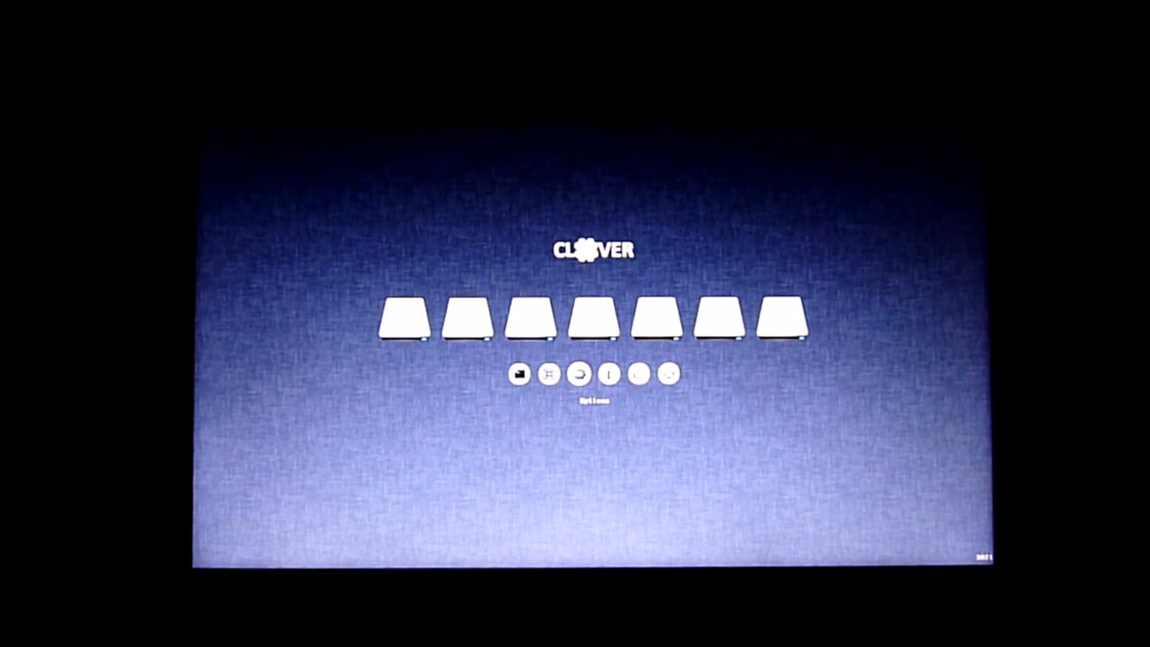
pyautogui.press('Return')
pyautogui.press('Down')
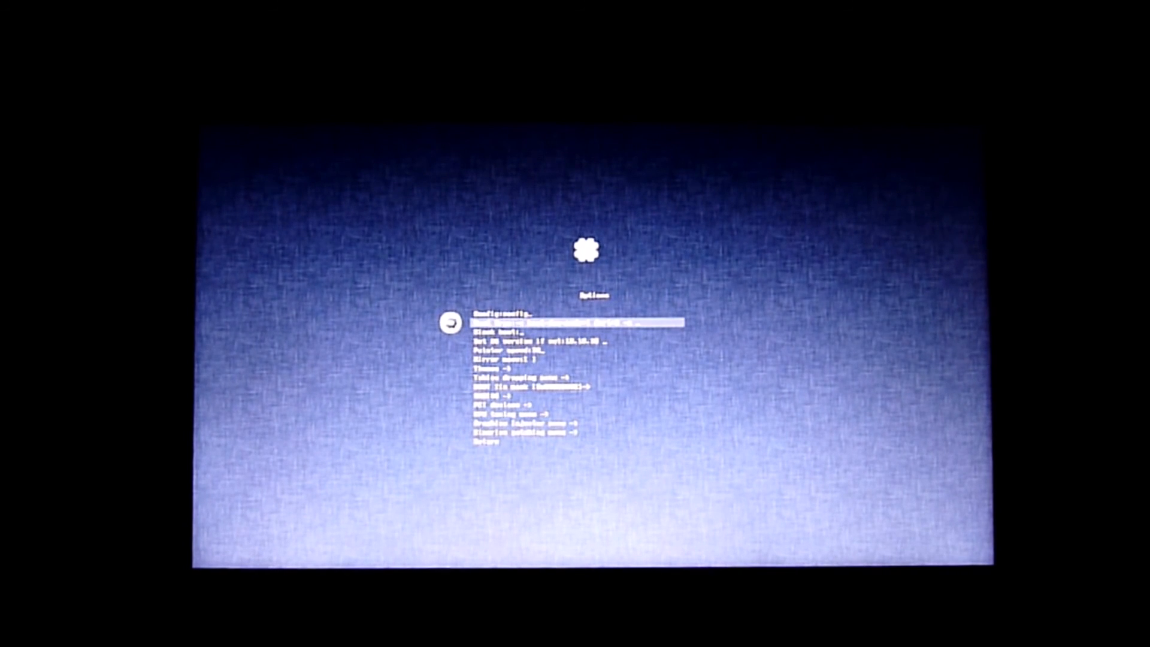
pyautogui.press('BackSpace')
pyautogui.press('BackSpace')
pyautogui.press('BackSpace')
pyautogui.press('BackSpace')
pyautogui.press('BackSpace')
# Step: Move down the Options list toward the PCI devices and tuning menus
pyautogui.press('Down')
pyautogui.press('Down')
pyautogui.press('Down')
pyautogui.press('Down')
pyautogui.press('Down')
pyautogui.press('Down')
pyautogui.press('Down')
pyautogui.press('Down')
pyautogui.press('Down')
pyautogui.press('Down')
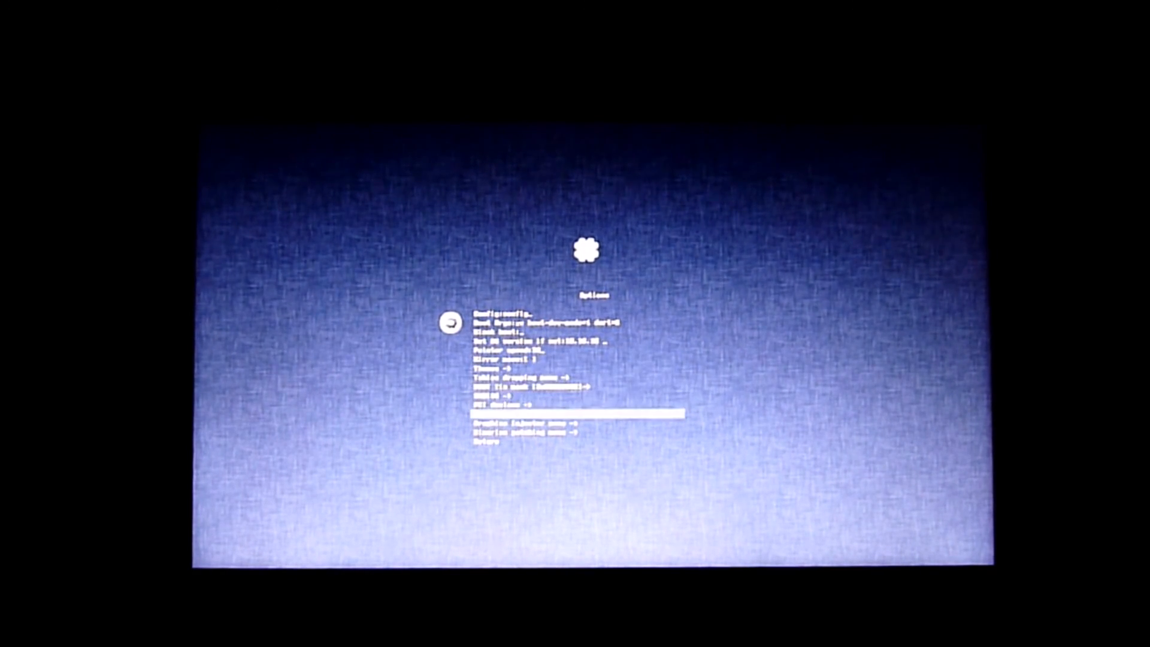